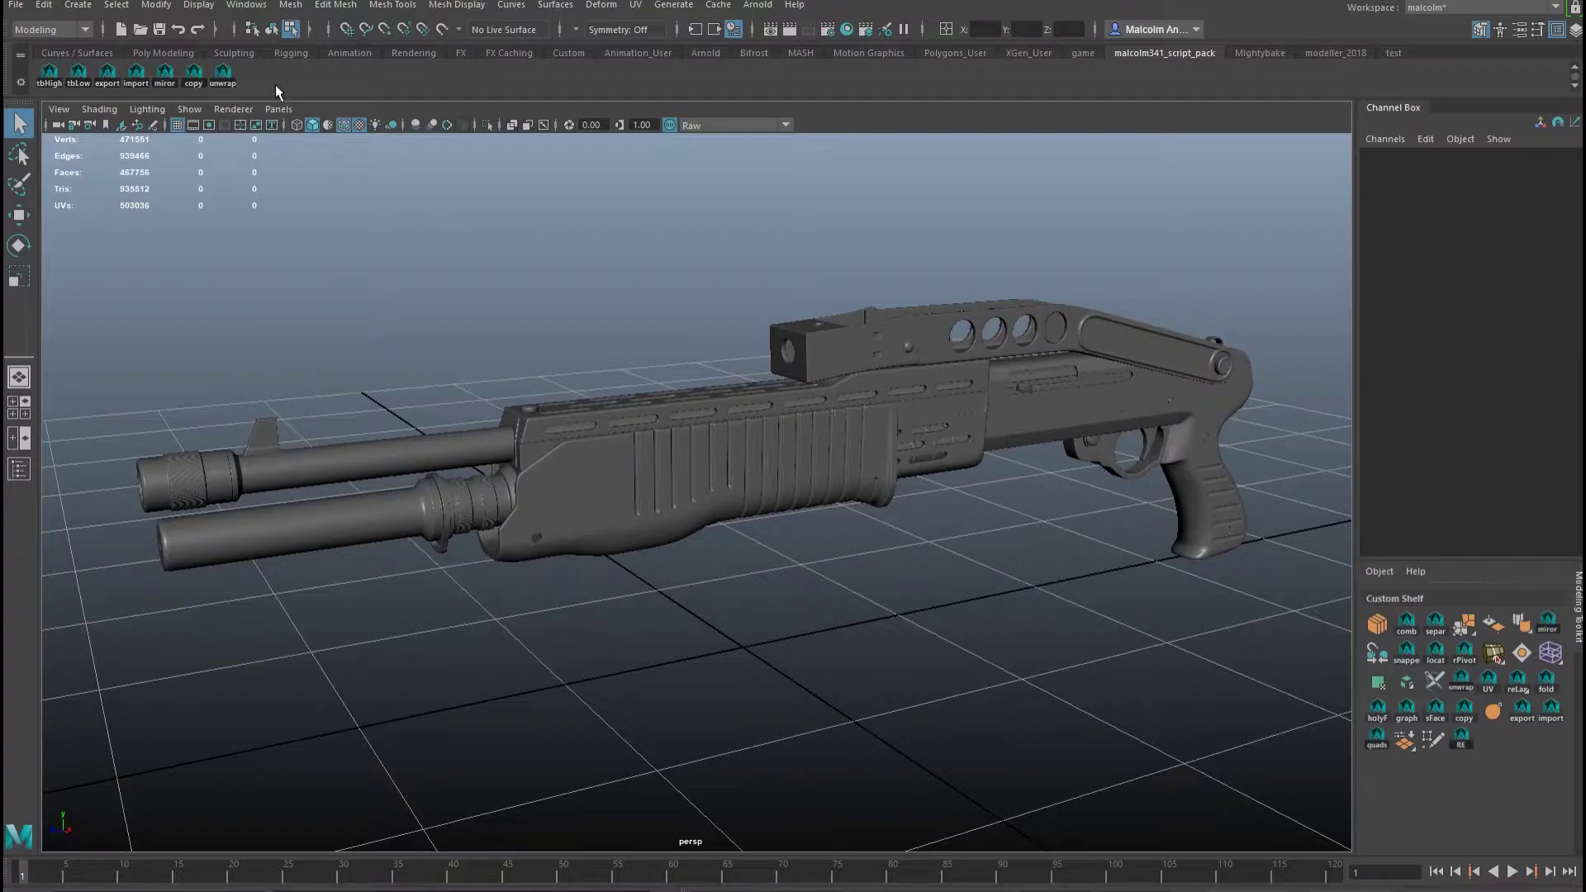
- Open the Hypershade to work with the blinn material nodes in its node graph
{"action": "left_click", "coordinate": [246, 5]}
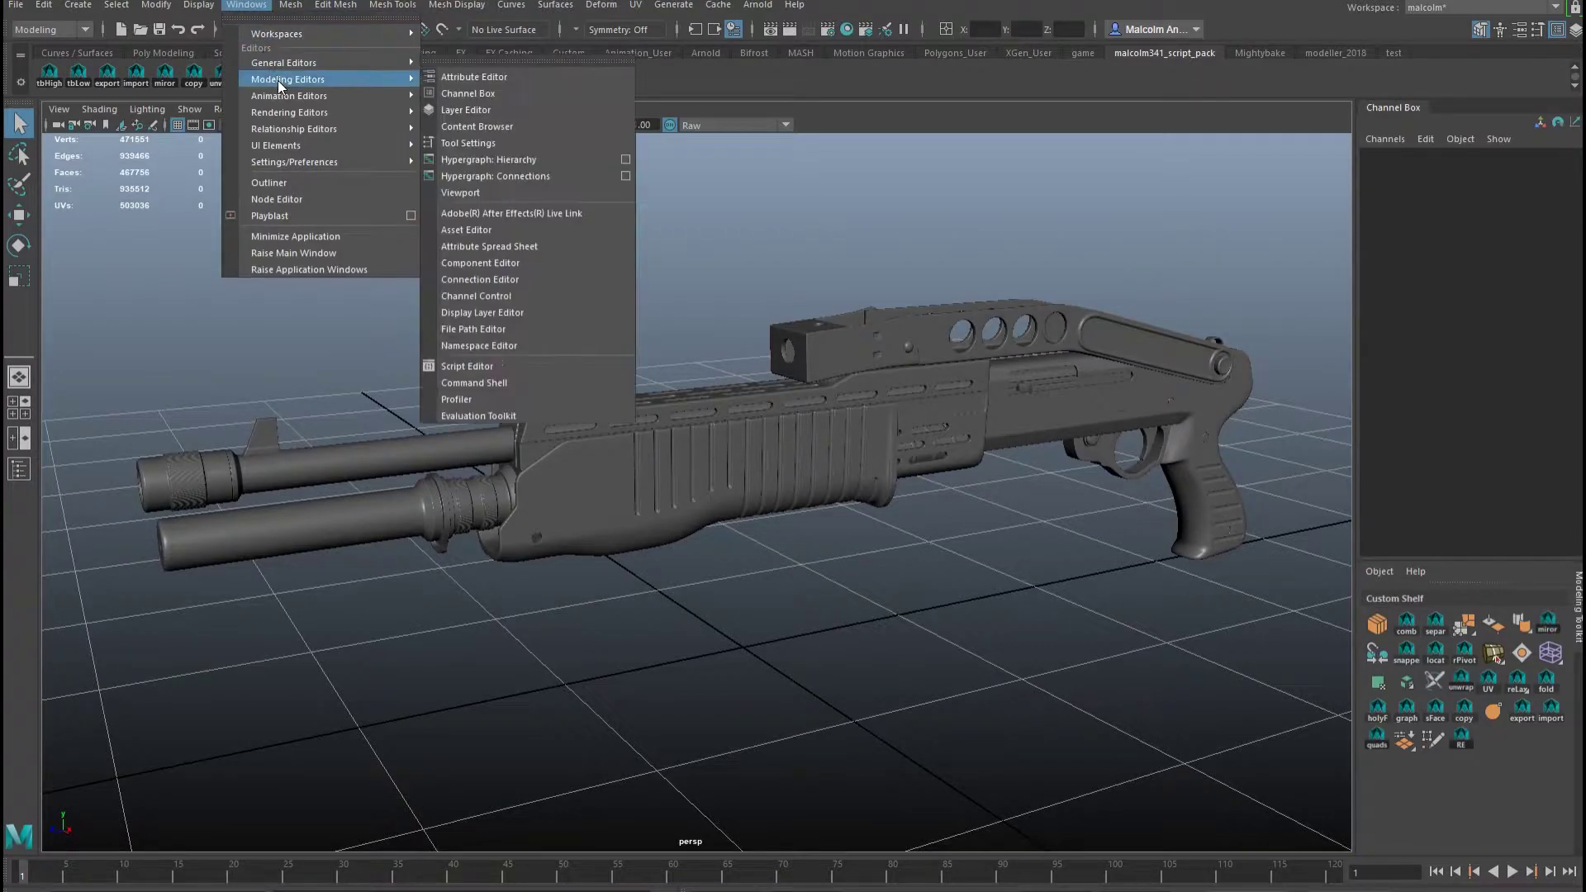
{"action": "mouse_move", "coordinate": [297, 114]}
{"action": "left_click", "coordinate": [467, 160]}
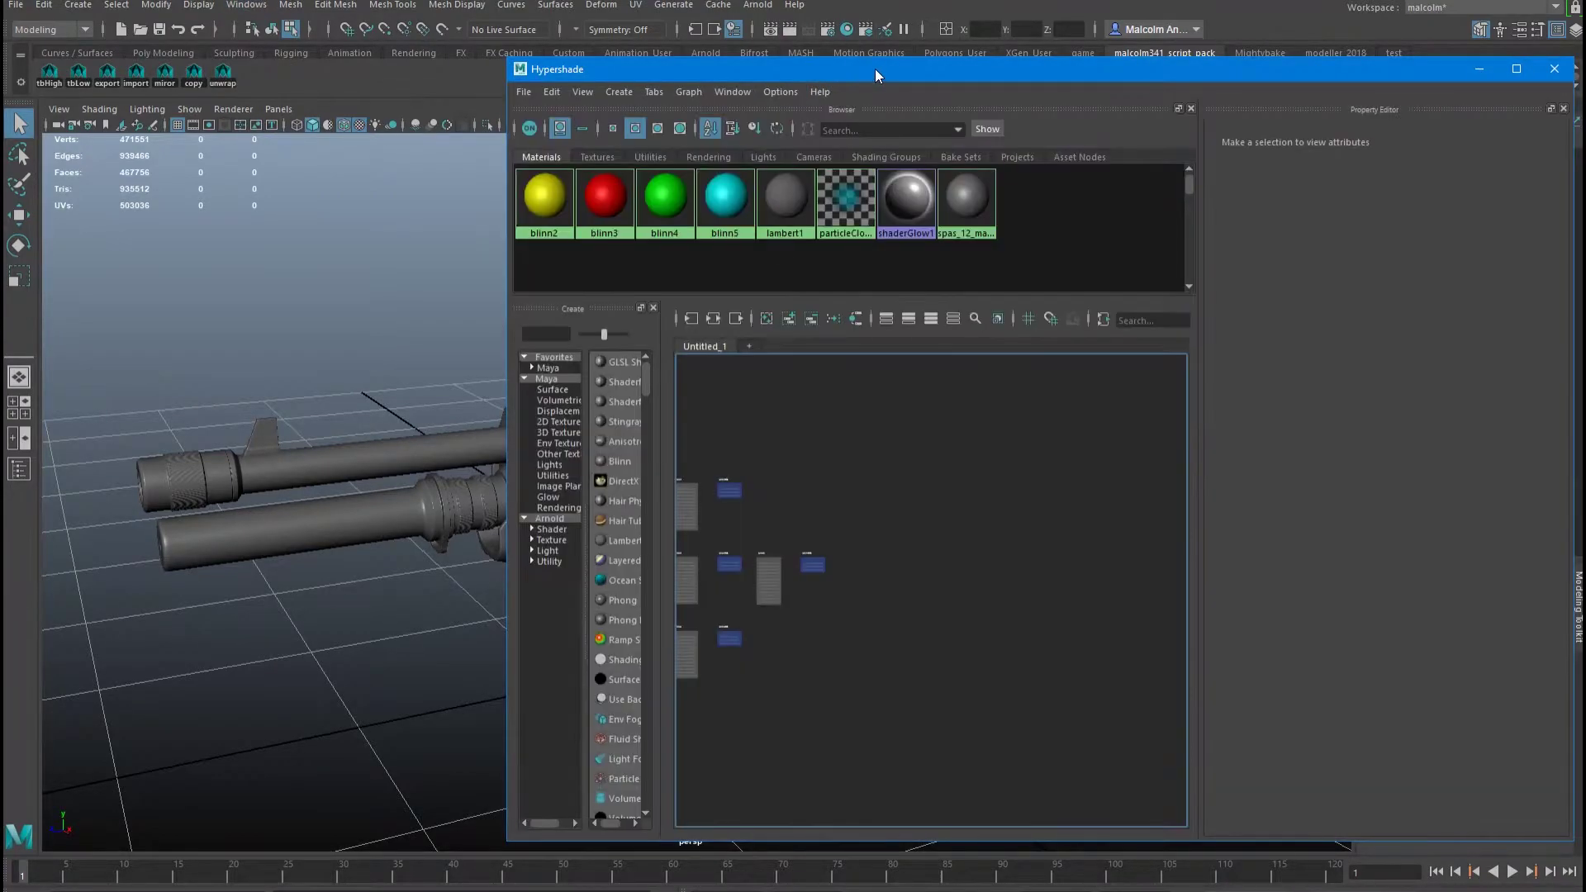
{"action": "left_click_drag", "start_coordinate": [884, 71], "coordinate": [852, 64]}
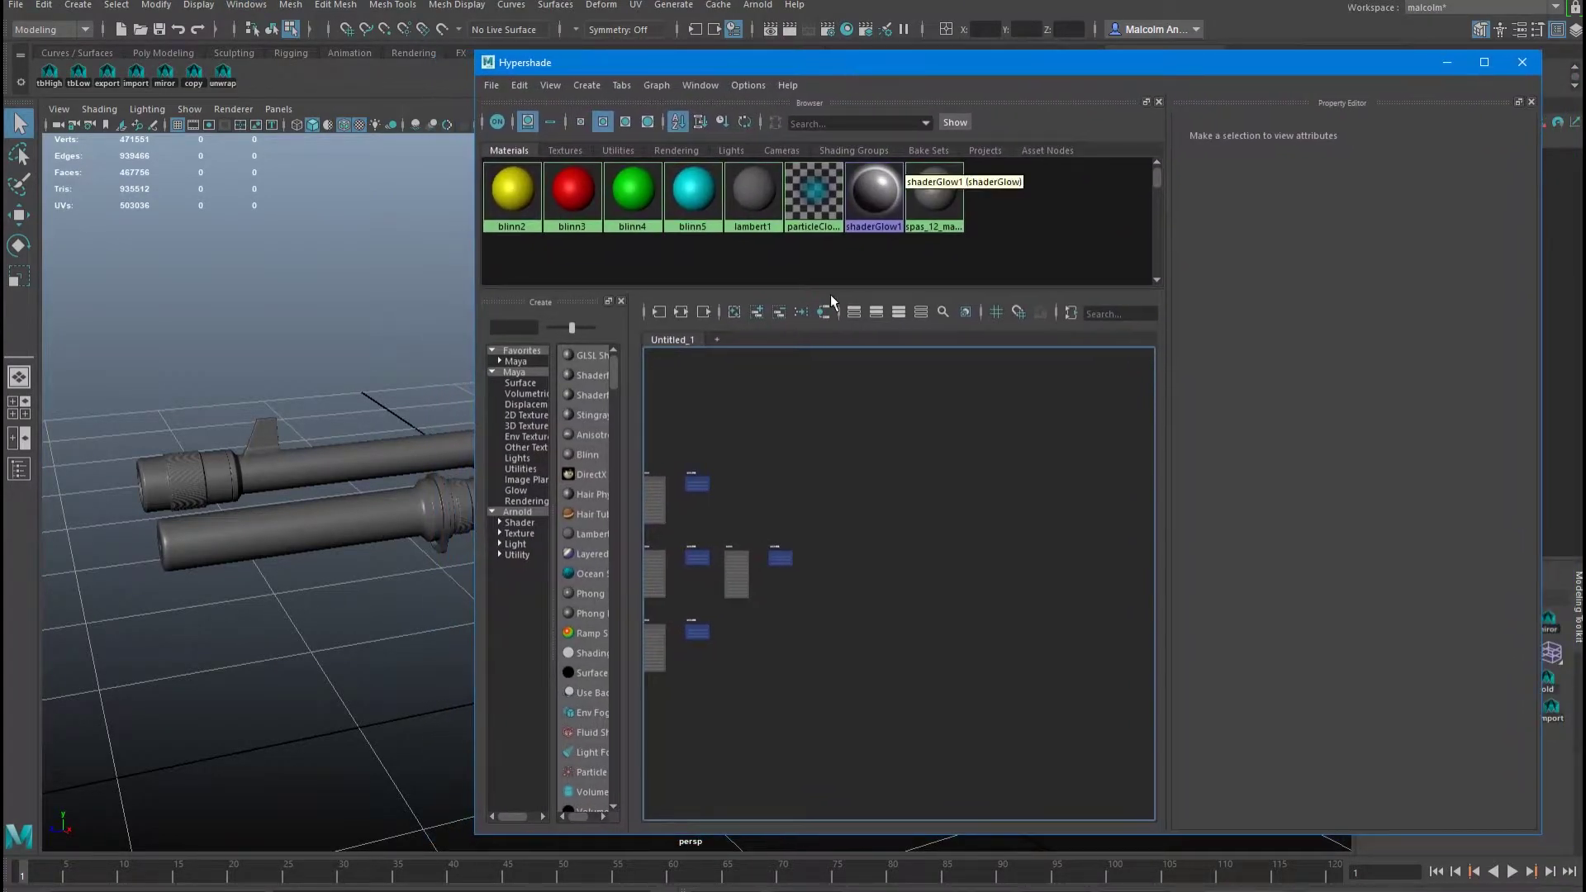
{"action": "middle_click_drag", "start_coordinate": [782, 452], "coordinate": [896, 450], "text": "alt"}
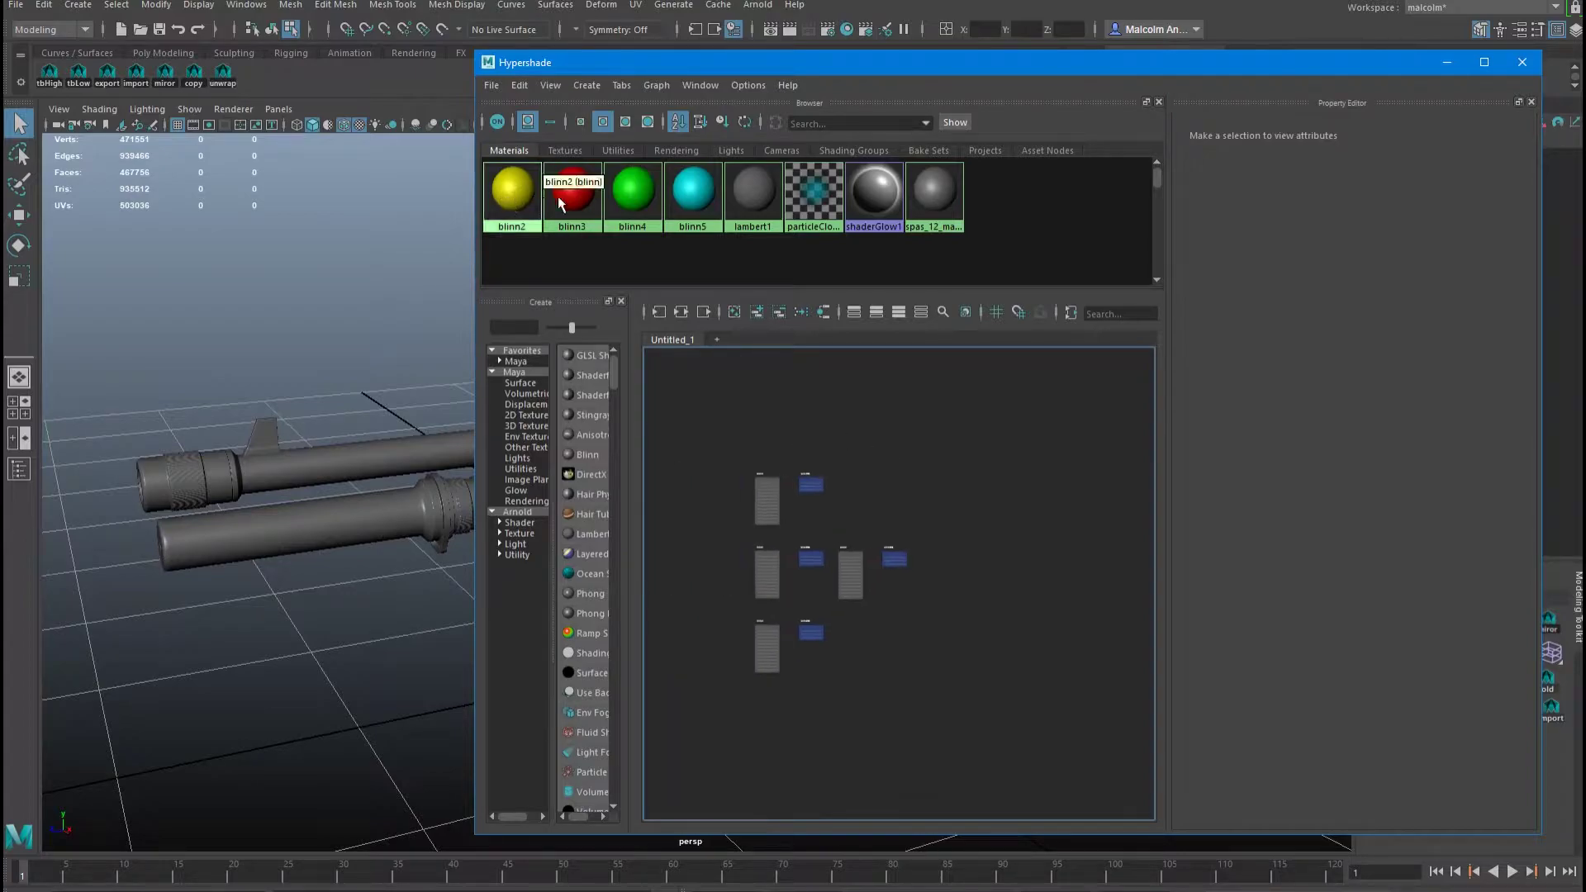
{"action": "middle_click_drag", "start_coordinate": [732, 410], "coordinate": [803, 408], "text": "alt"}
{"action": "right_click_drag", "start_coordinate": [716, 438], "coordinate": [855, 429], "text": "alt"}
{"action": "middle_click_drag", "start_coordinate": [802, 476], "coordinate": [718, 436], "text": "alt"}
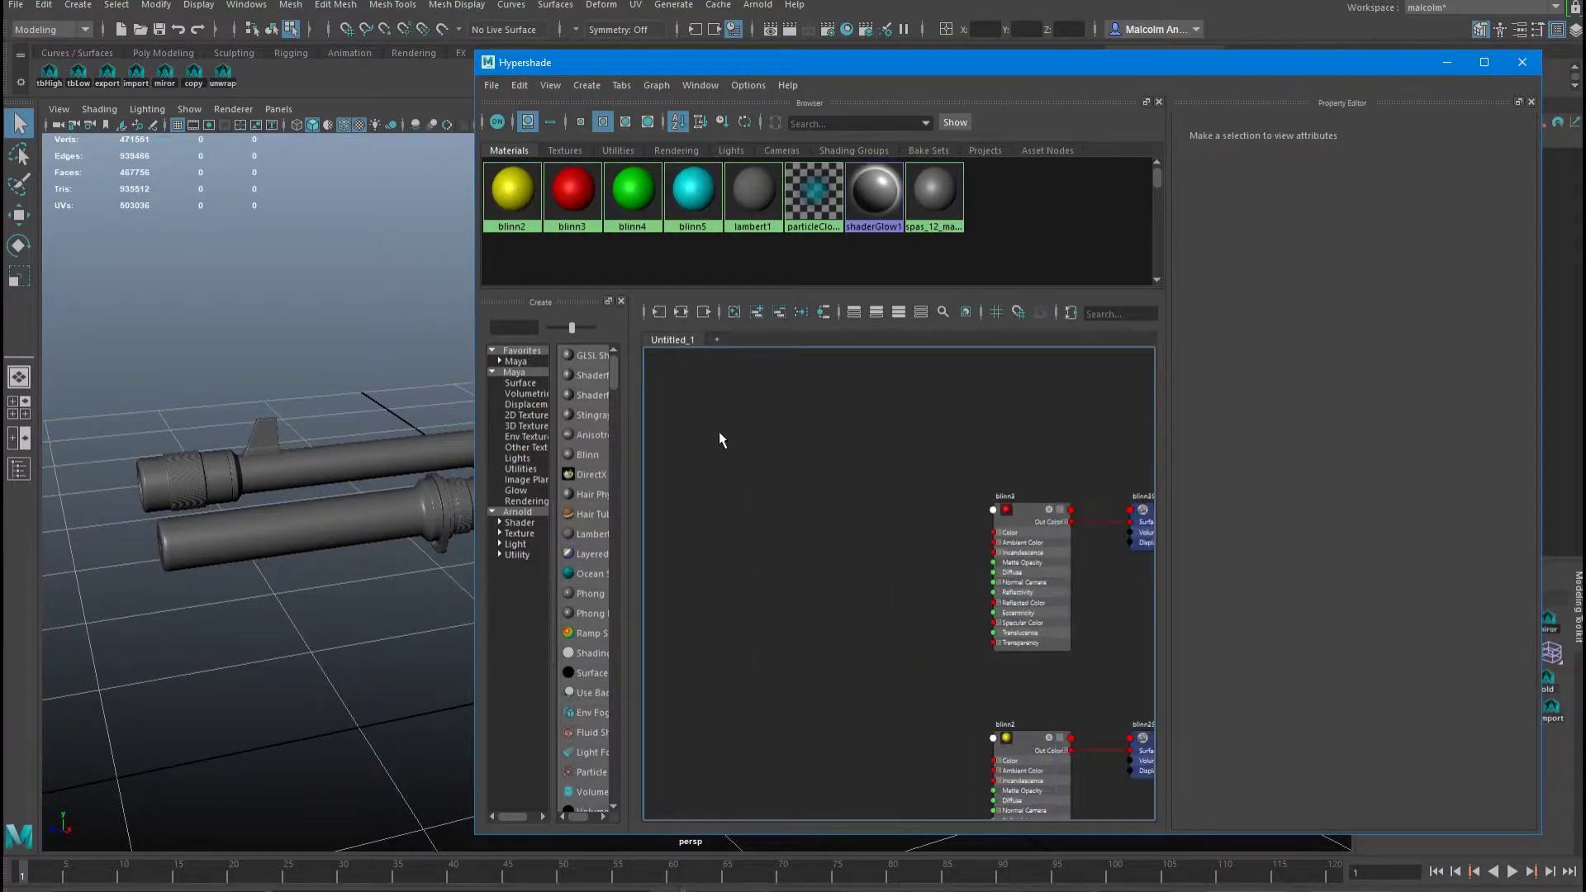
{"action": "middle_click_drag", "start_coordinate": [914, 536], "coordinate": [702, 442], "text": "alt"}
{"action": "right_click_drag", "start_coordinate": [709, 514], "coordinate": [717, 515], "text": "alt"}
{"action": "middle_click_drag", "start_coordinate": [717, 522], "coordinate": [708, 472], "text": "alt"}
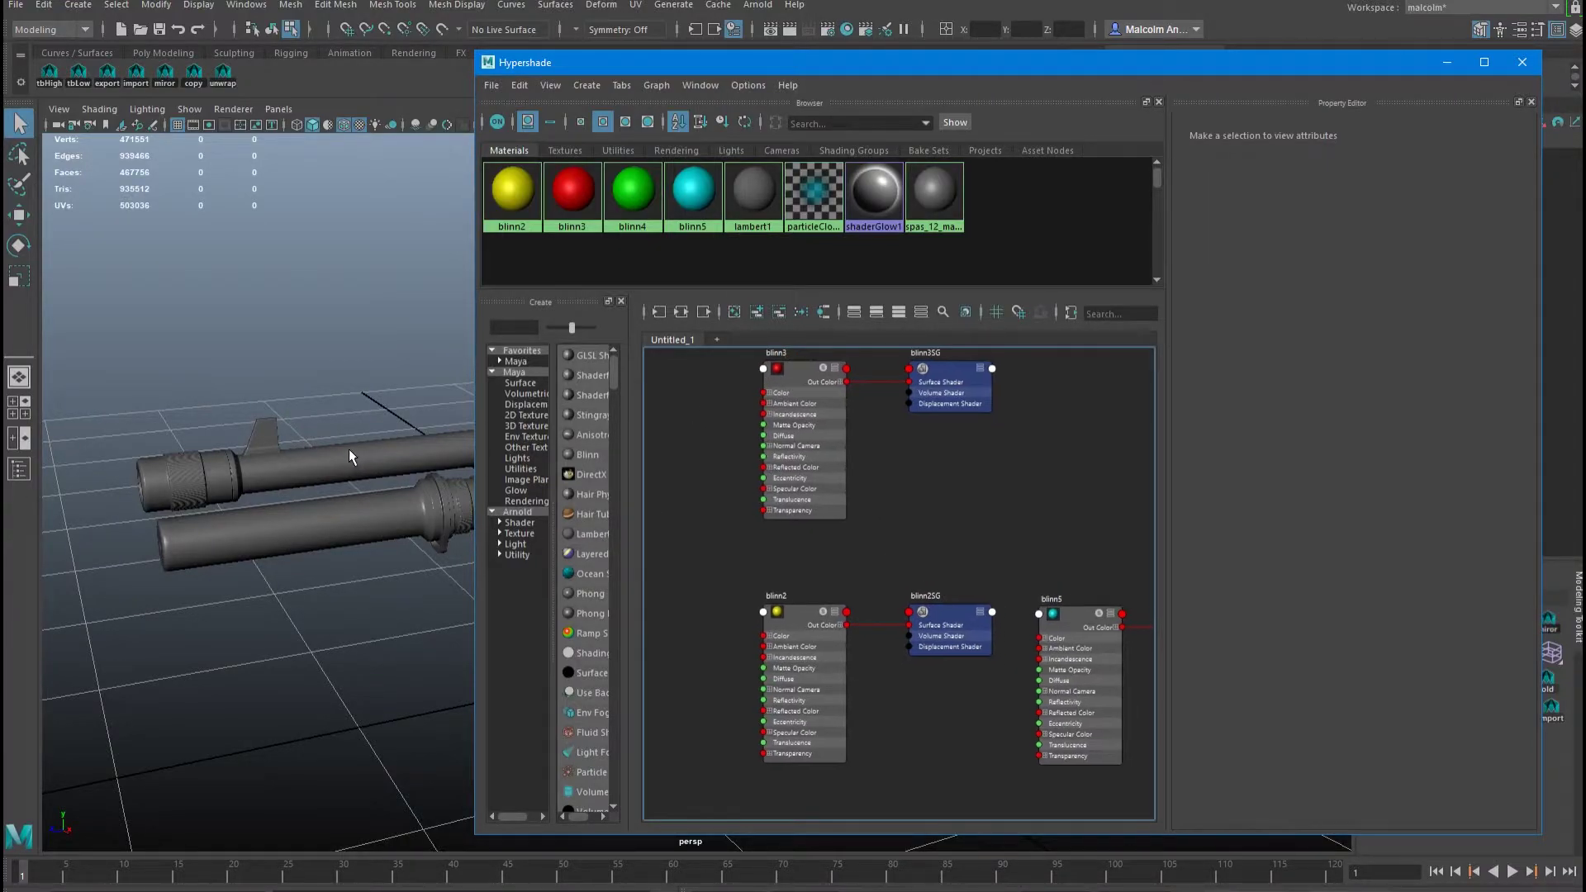
- Assign the red blinn3 material to the selected faces of the shotgun's upper barrel and close the Hypershade
{"action": "left_click", "coordinate": [370, 455]}
{"action": "right_click_drag", "start_coordinate": [372, 455], "coordinate": [372, 484]}
{"action": "double_click", "coordinate": [385, 481]}
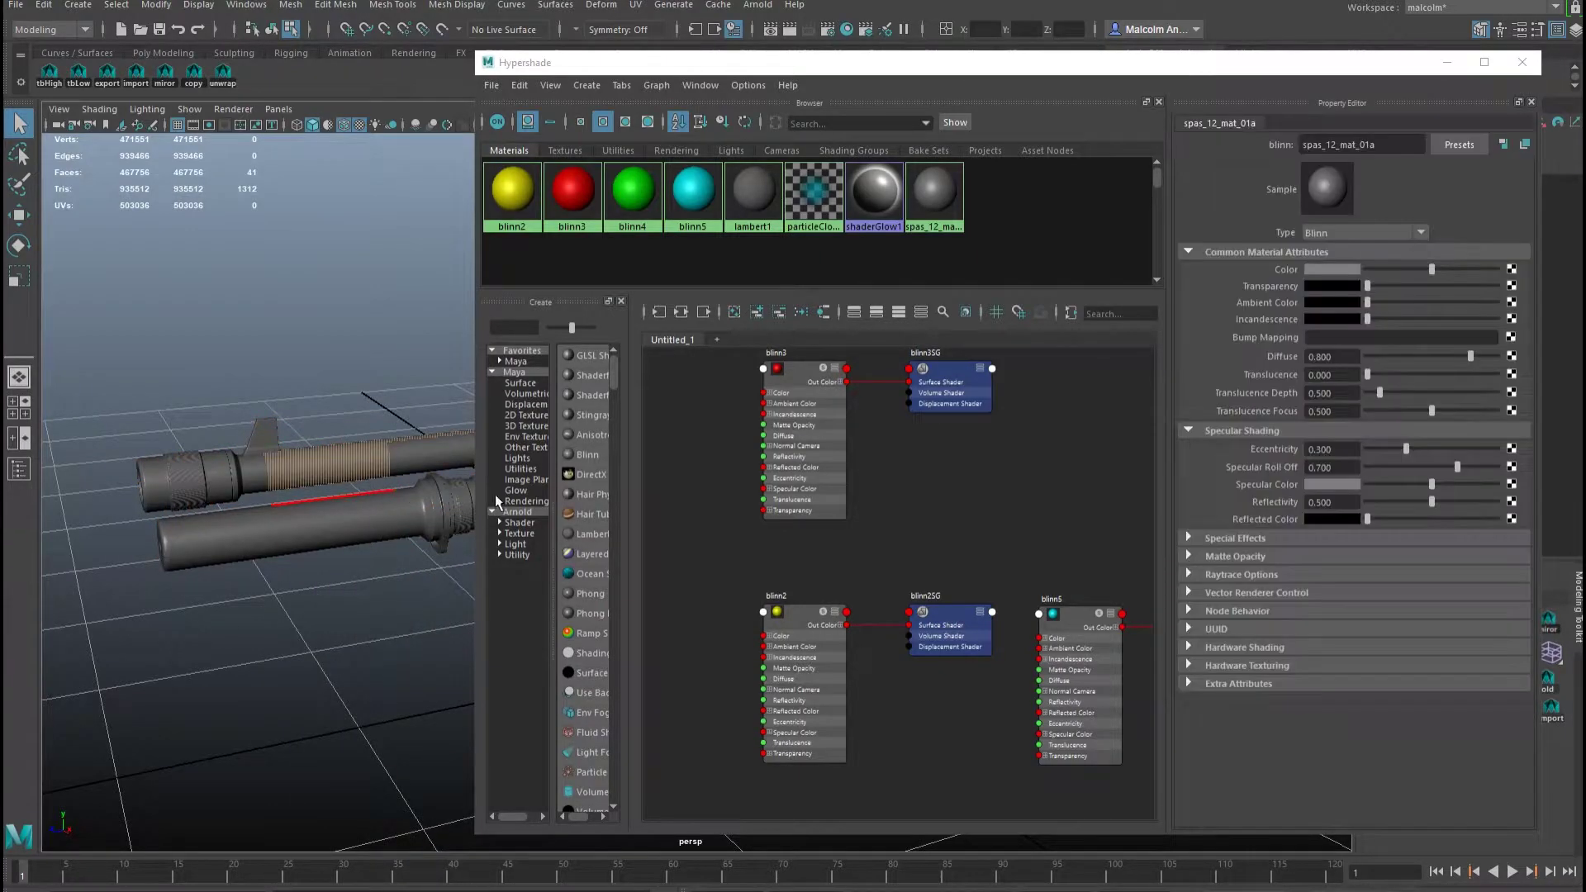
{"action": "right_click", "coordinate": [789, 376]}
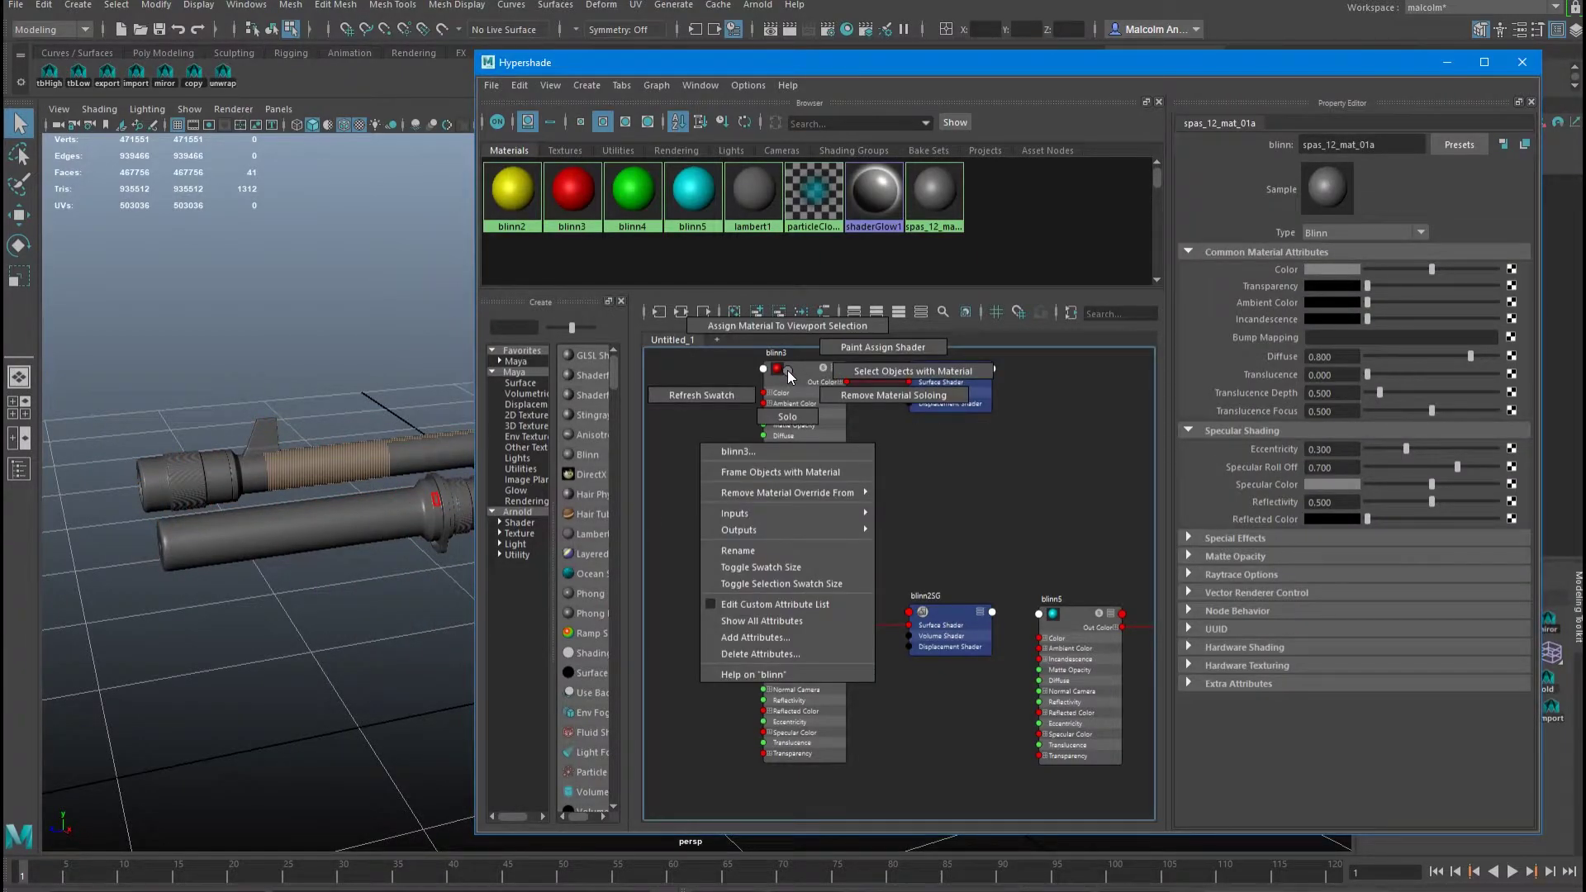
{"action": "left_click", "coordinate": [787, 326]}
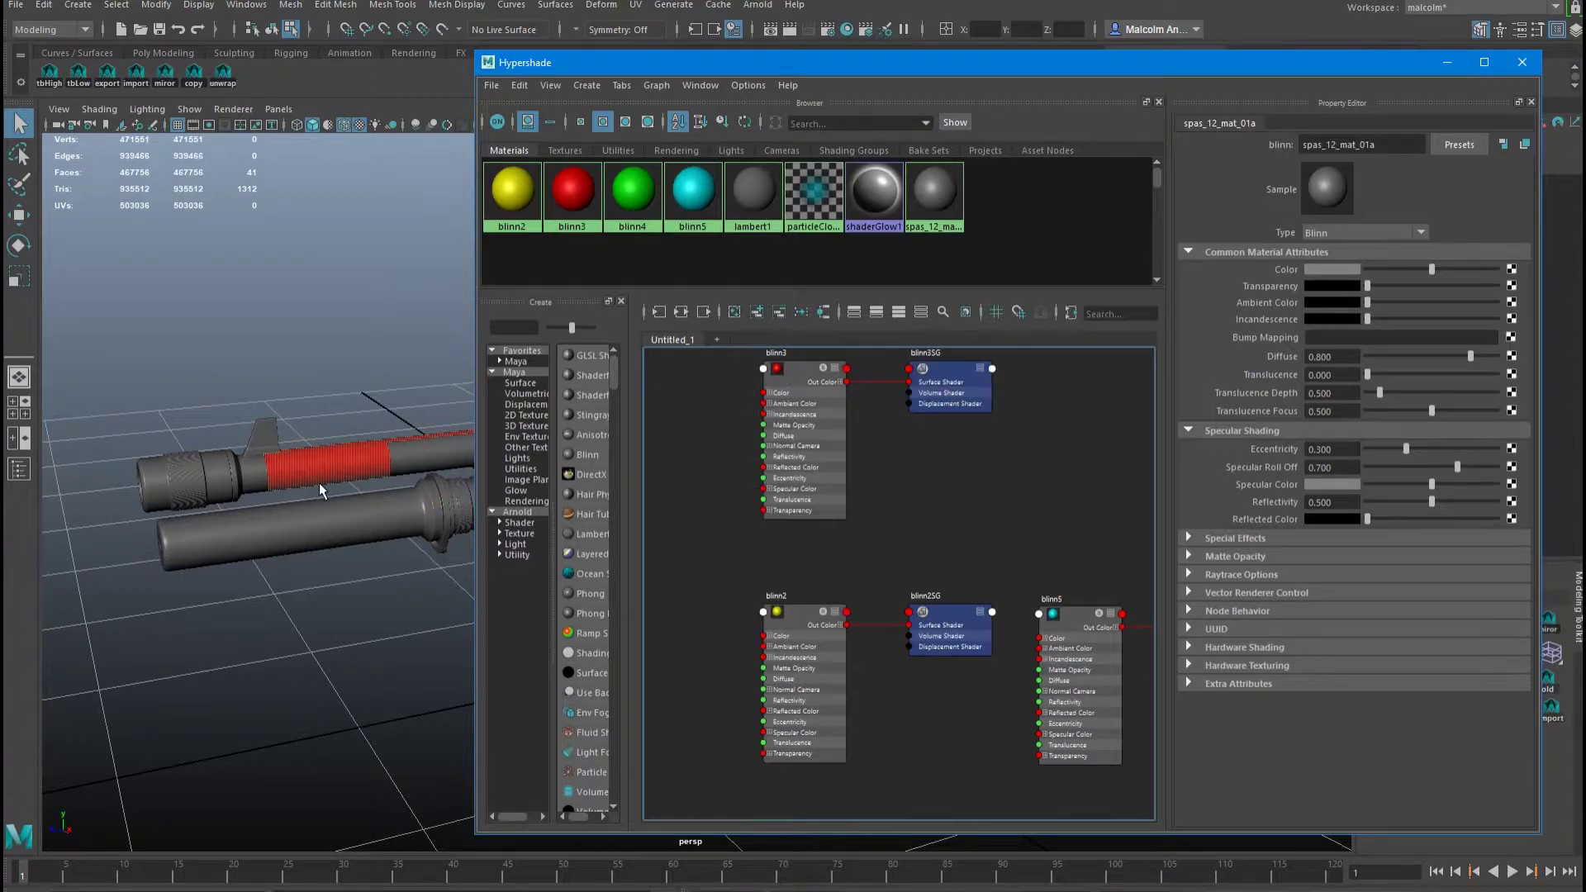
{"action": "right_click_drag", "start_coordinate": [338, 469], "coordinate": [350, 471]}
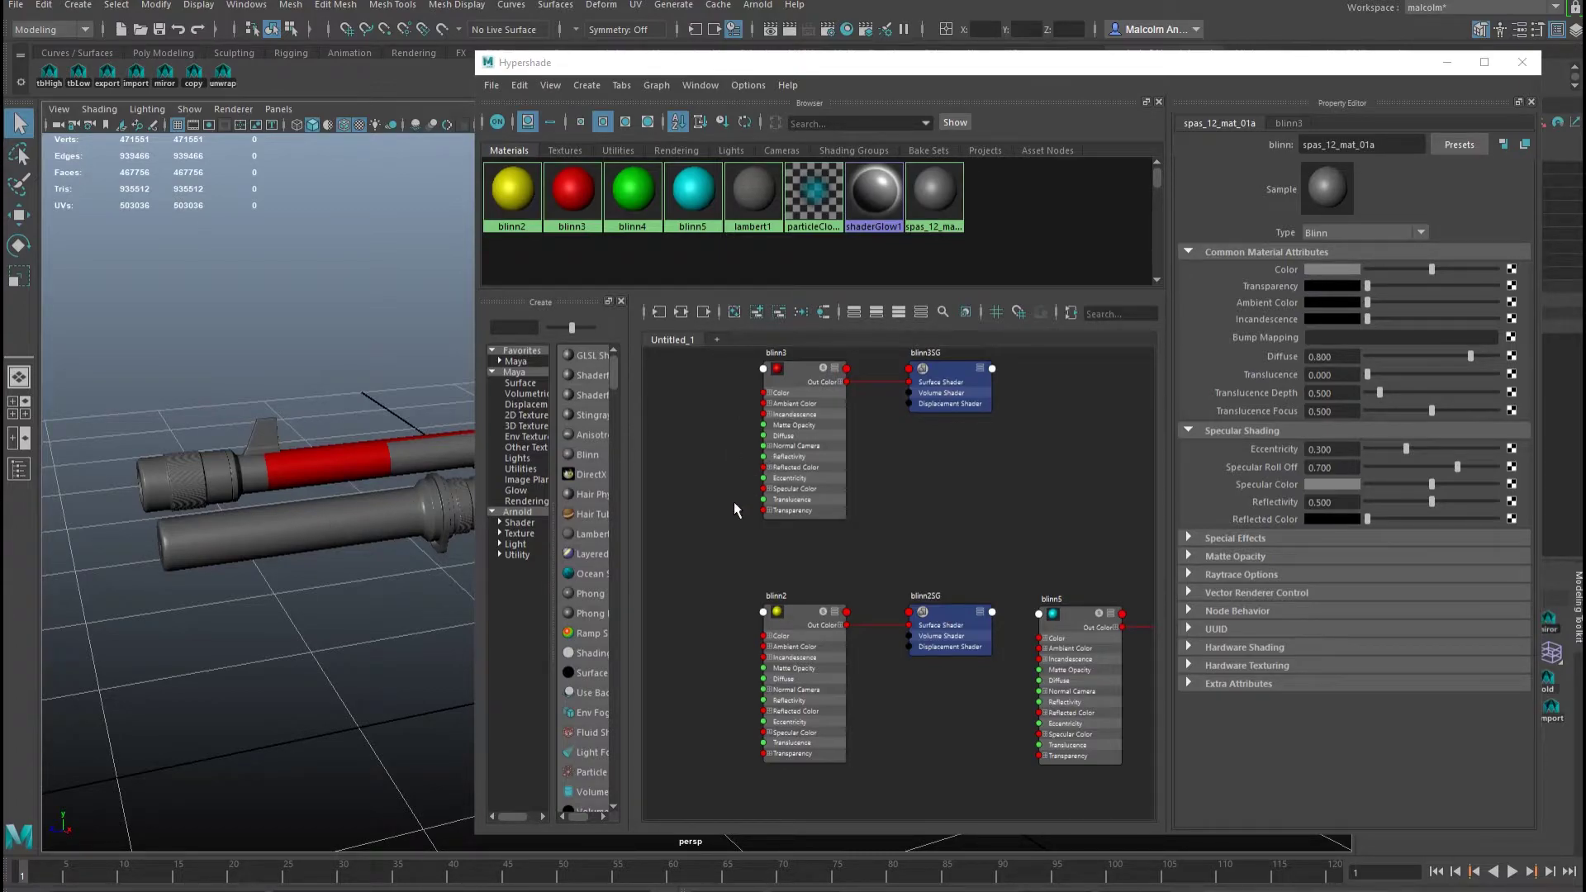
{"action": "left_click", "coordinate": [1522, 62]}
- Examine the red faces on the barrel and the ribbed forend from several angles
{"action": "left_click_drag", "start_coordinate": [676, 357], "coordinate": [598, 354], "text": "alt"}
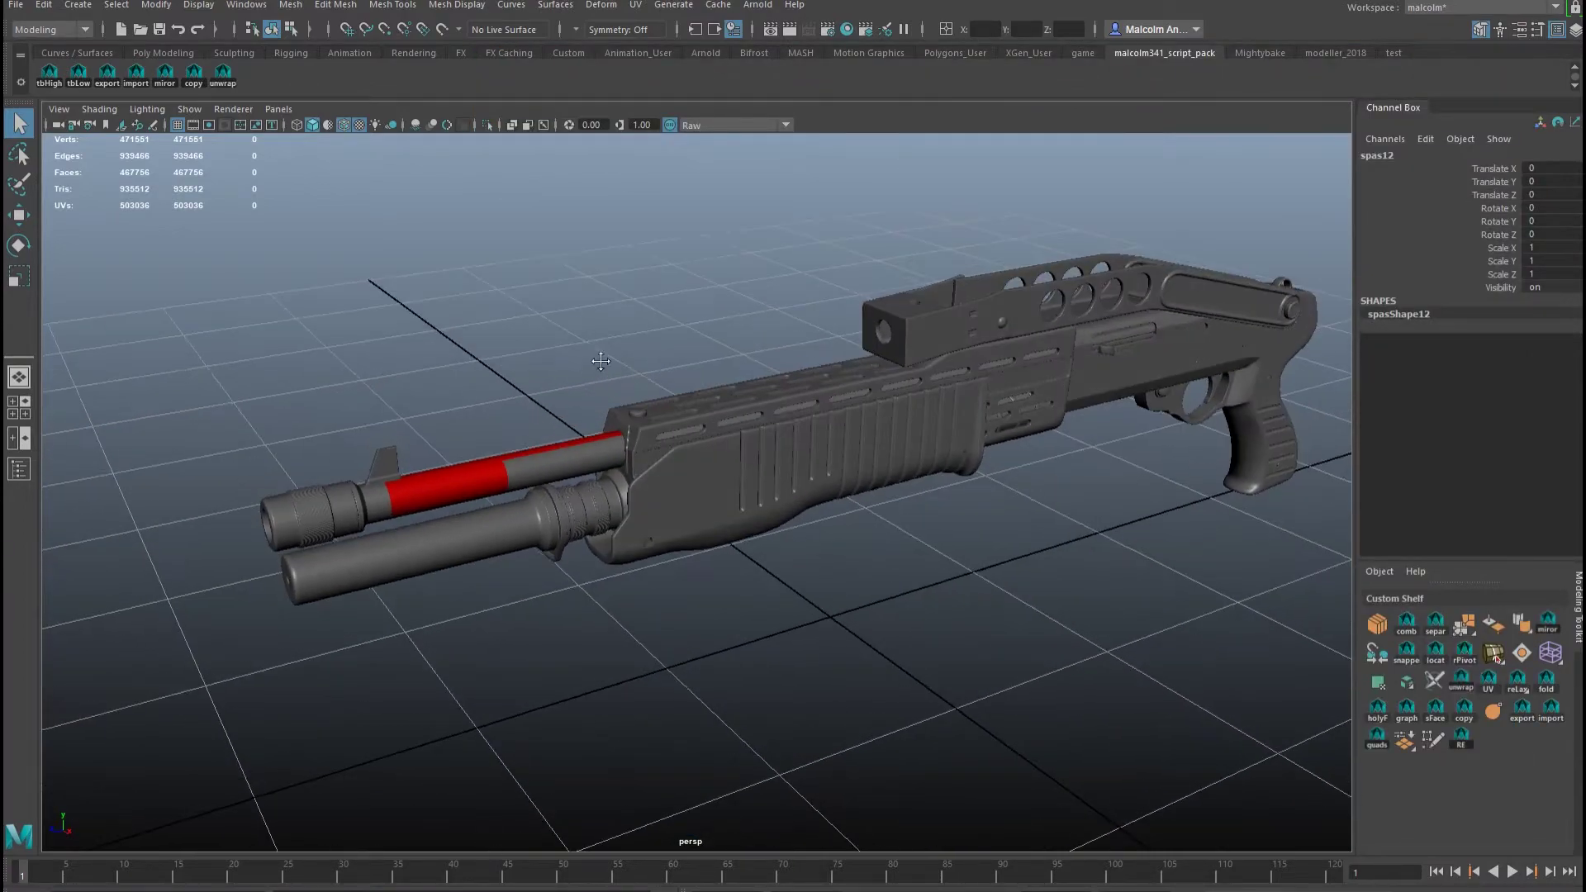
{"action": "right_click_drag", "start_coordinate": [597, 354], "coordinate": [641, 333], "text": "alt"}
{"action": "middle_click_drag", "start_coordinate": [537, 413], "coordinate": [603, 384], "text": "alt"}
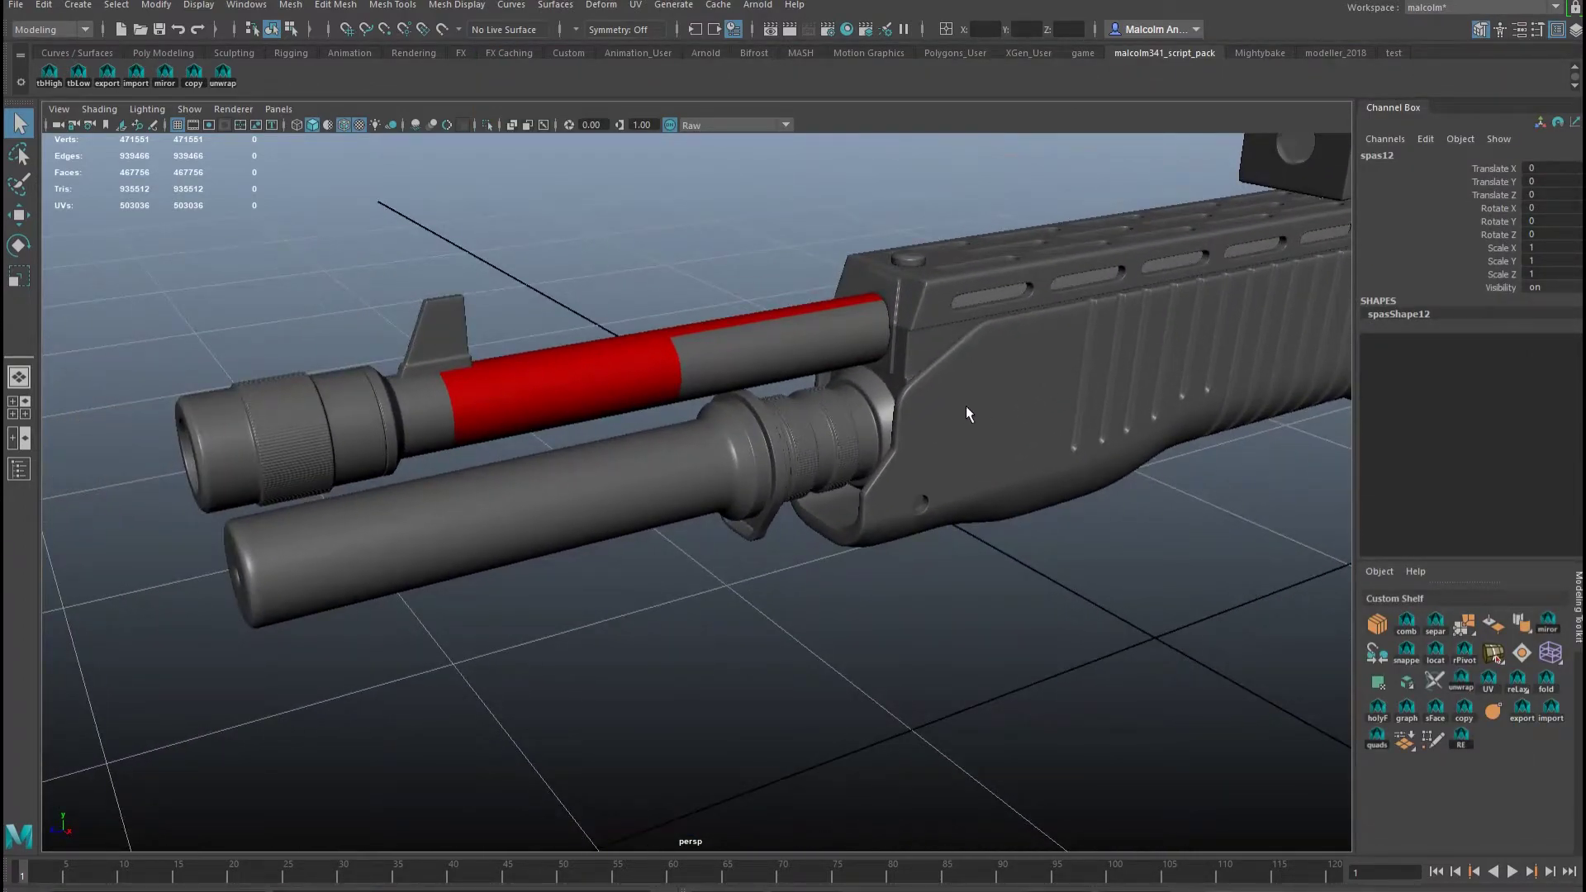
{"action": "left_click_drag", "start_coordinate": [968, 410], "coordinate": [833, 351], "text": "alt"}
{"action": "scroll", "coordinate": [701, 366], "scroll_direction": "up", "scroll_amount": 3}
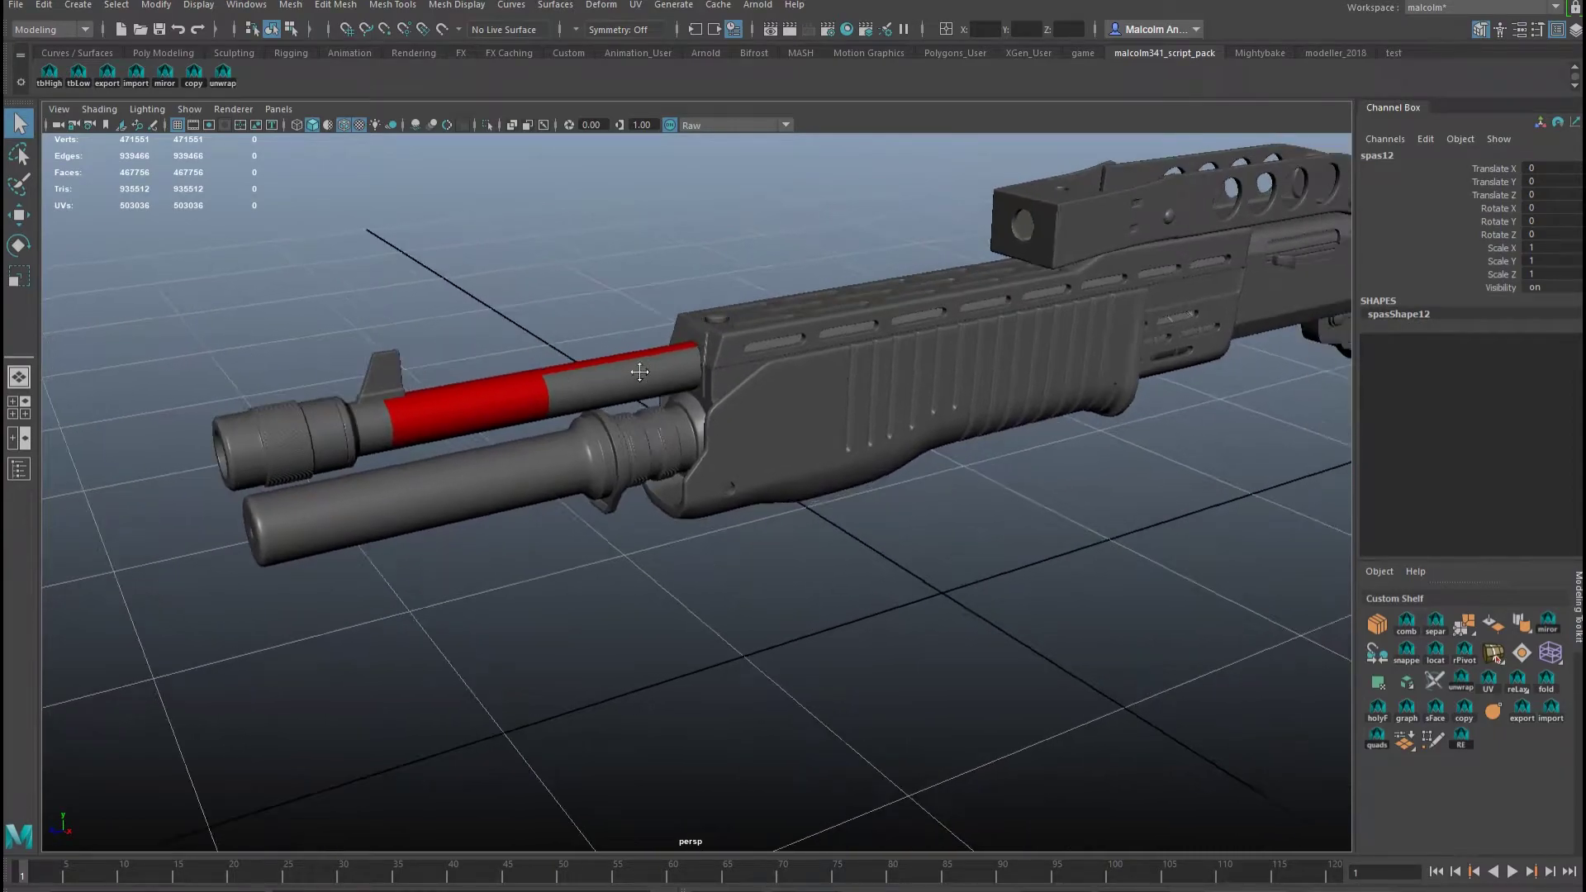
{"action": "scroll", "coordinate": [685, 380], "scroll_direction": "up", "scroll_amount": 1}
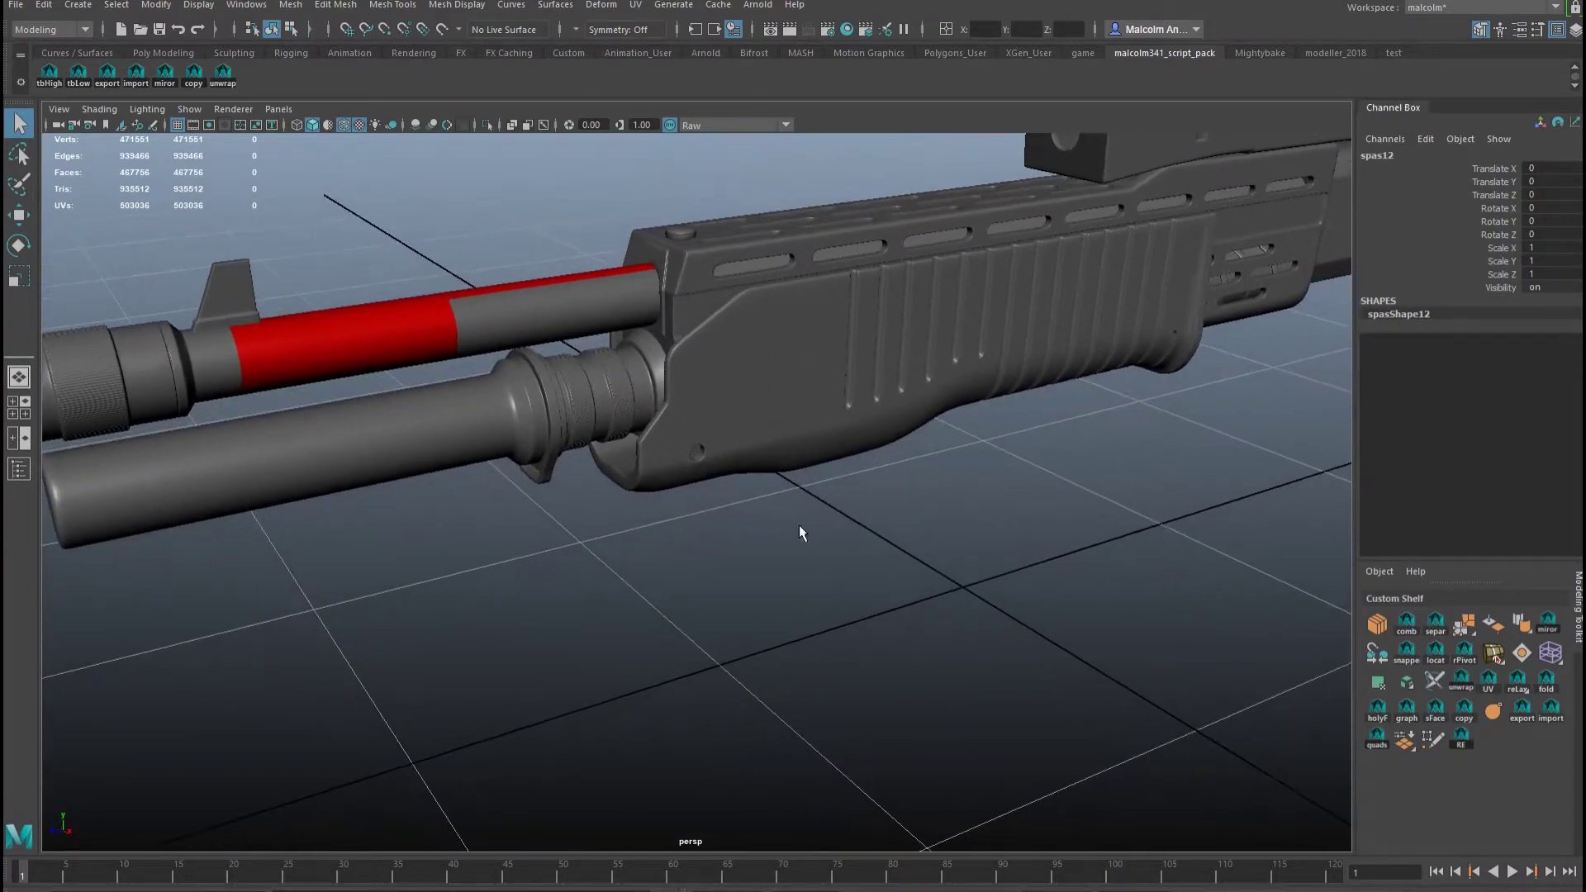
{"action": "left_click", "coordinate": [925, 541]}
{"action": "right_click", "coordinate": [925, 512], "text": "shift"}
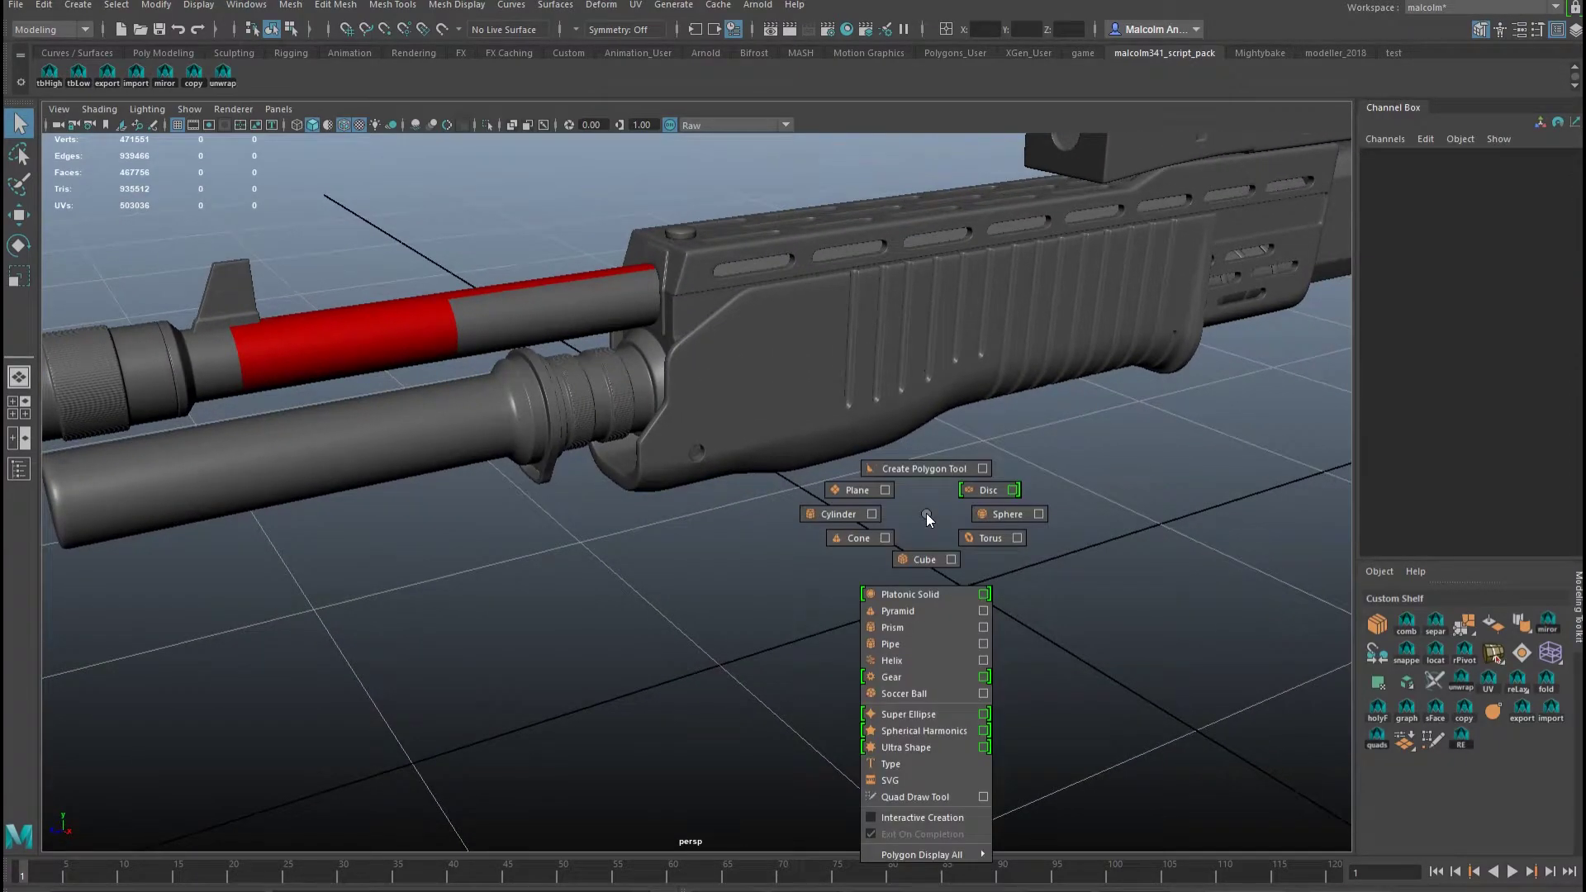
{"action": "left_click_drag", "start_coordinate": [925, 395], "coordinate": [695, 462], "text": "alt"}
{"action": "middle_click_drag", "start_coordinate": [696, 462], "coordinate": [711, 464], "text": "alt"}
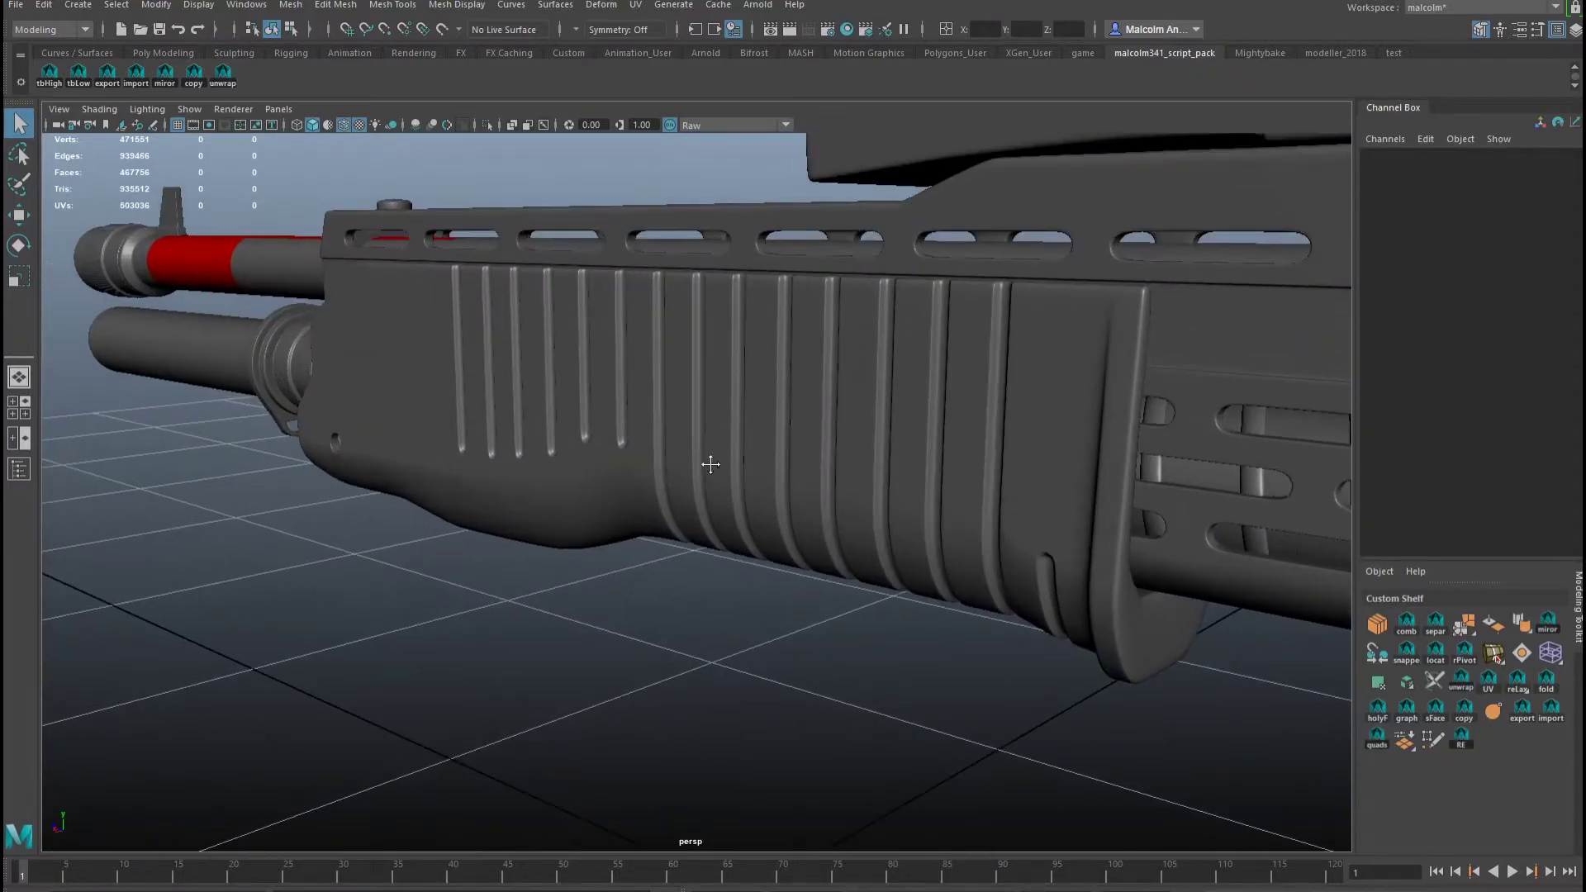
{"action": "left_click_drag", "start_coordinate": [711, 464], "coordinate": [867, 483], "text": "alt"}
{"action": "left_click_drag", "start_coordinate": [620, 309], "coordinate": [752, 544], "text": "alt"}
{"action": "scroll", "coordinate": [740, 463], "scroll_direction": "down", "scroll_amount": 5}
- Create a polygon cube at the origin and scale it uniformly to 13.78
{"action": "right_click", "coordinate": [768, 530], "text": "shift"}
{"action": "right_click_drag", "start_coordinate": [768, 532], "coordinate": [762, 573], "text": "shift"}
{"action": "key", "text": "r"}
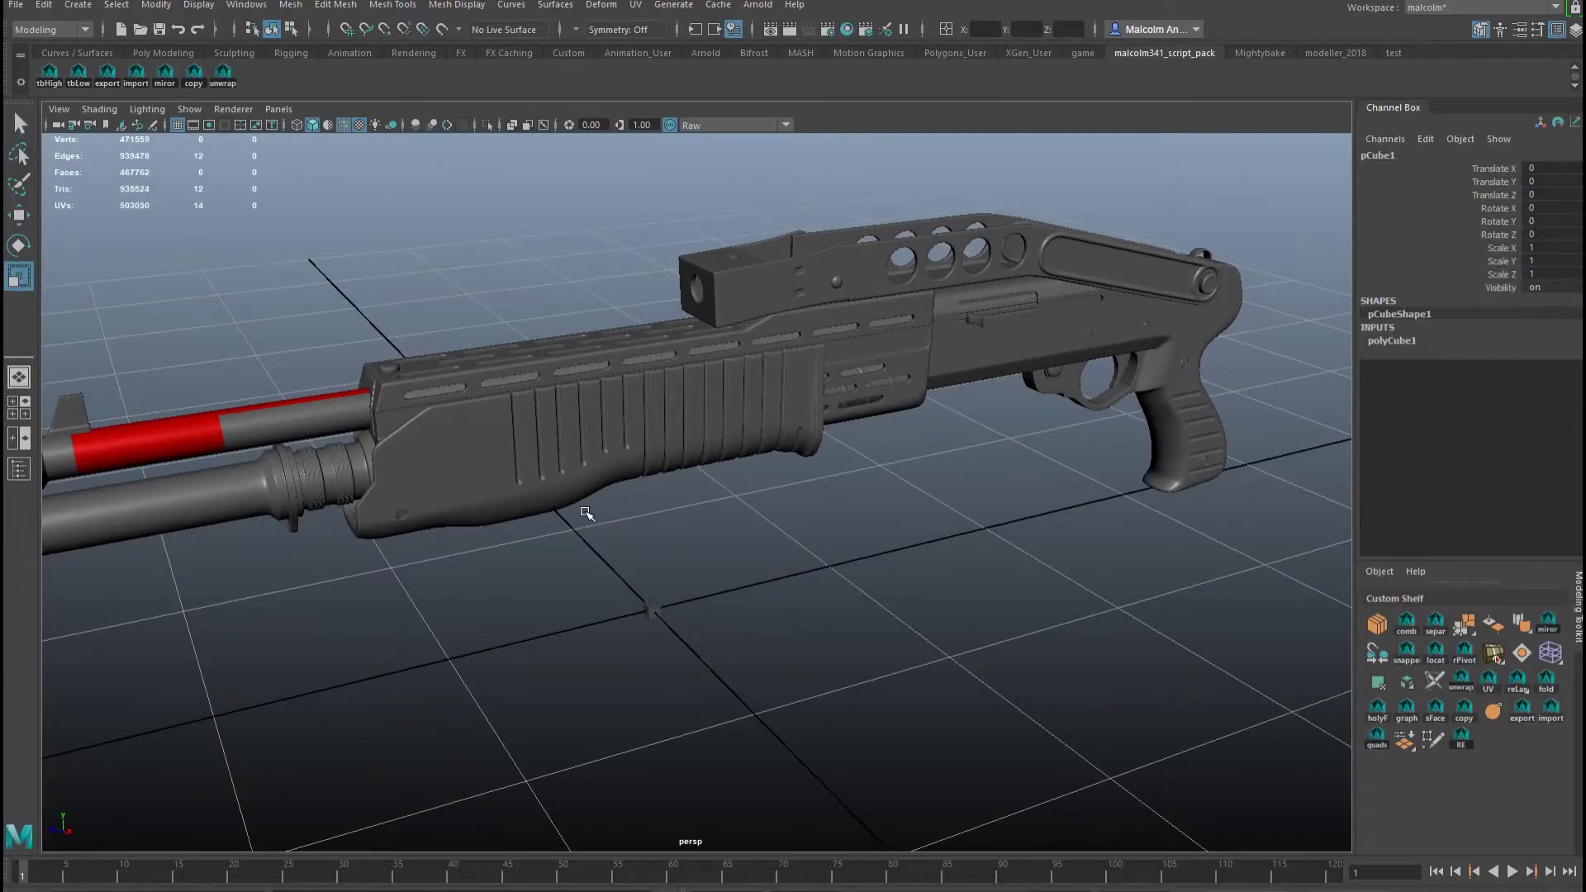
{"action": "middle_click_drag", "start_coordinate": [584, 513], "coordinate": [619, 496]}
{"action": "key", "text": "w"}
{"action": "right_click_drag", "start_coordinate": [559, 484], "coordinate": [598, 503], "text": "alt"}
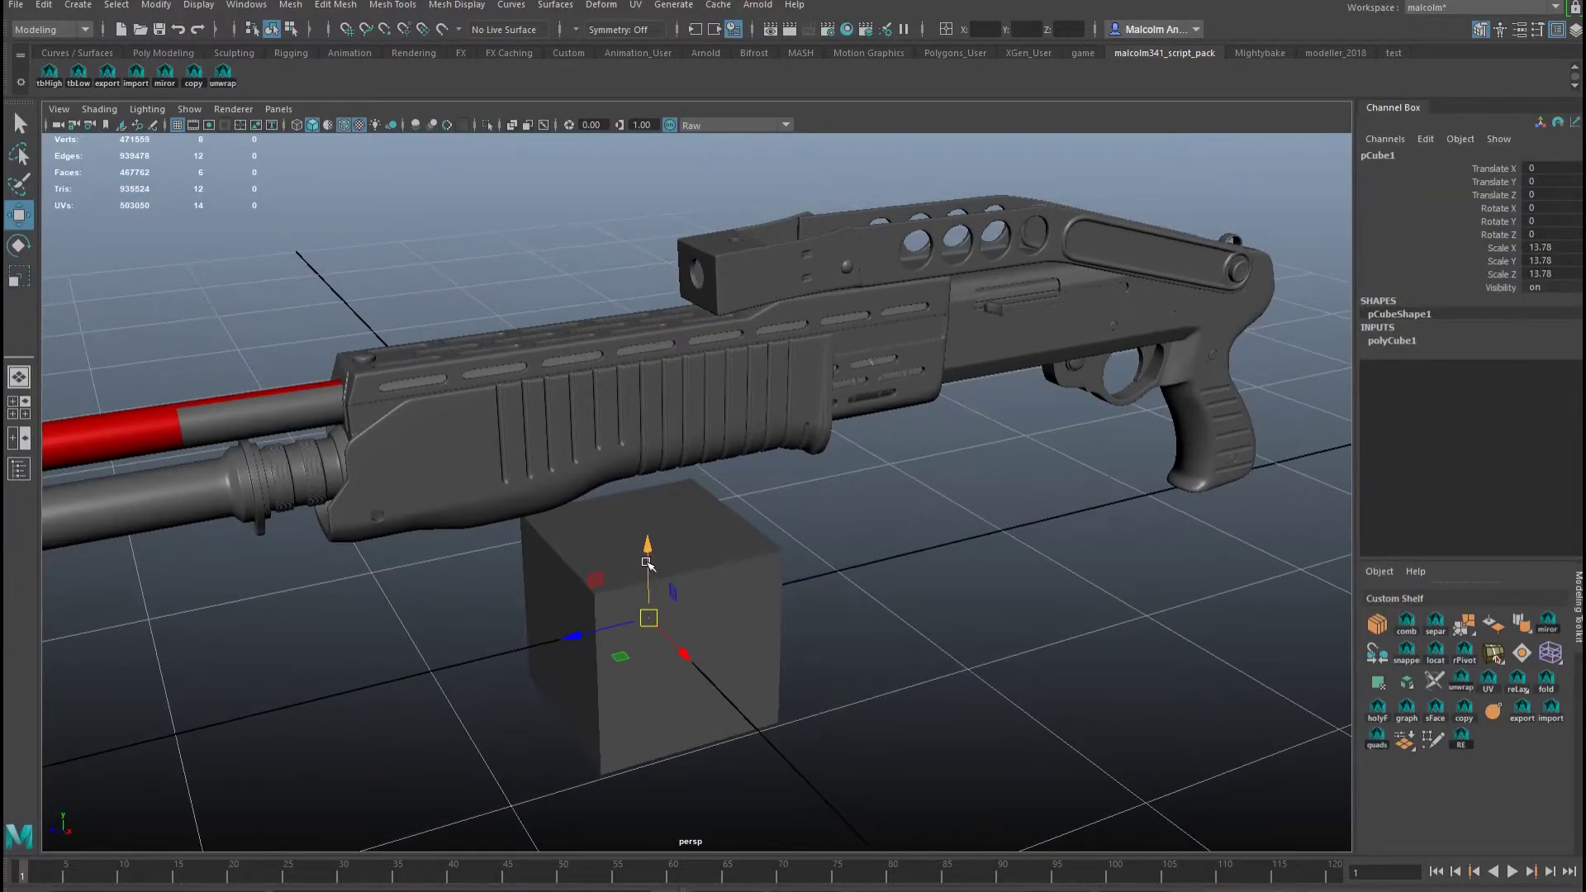
- Move the cube beside the forend to about X 8.442 and Y 11.879, and show it smoothed with its cage
{"action": "left_click_drag", "start_coordinate": [648, 559], "coordinate": [646, 402]}
{"action": "left_click_drag", "start_coordinate": [686, 500], "coordinate": [982, 550]}
{"action": "key", "text": "2"}
{"action": "key", "text": "f"}
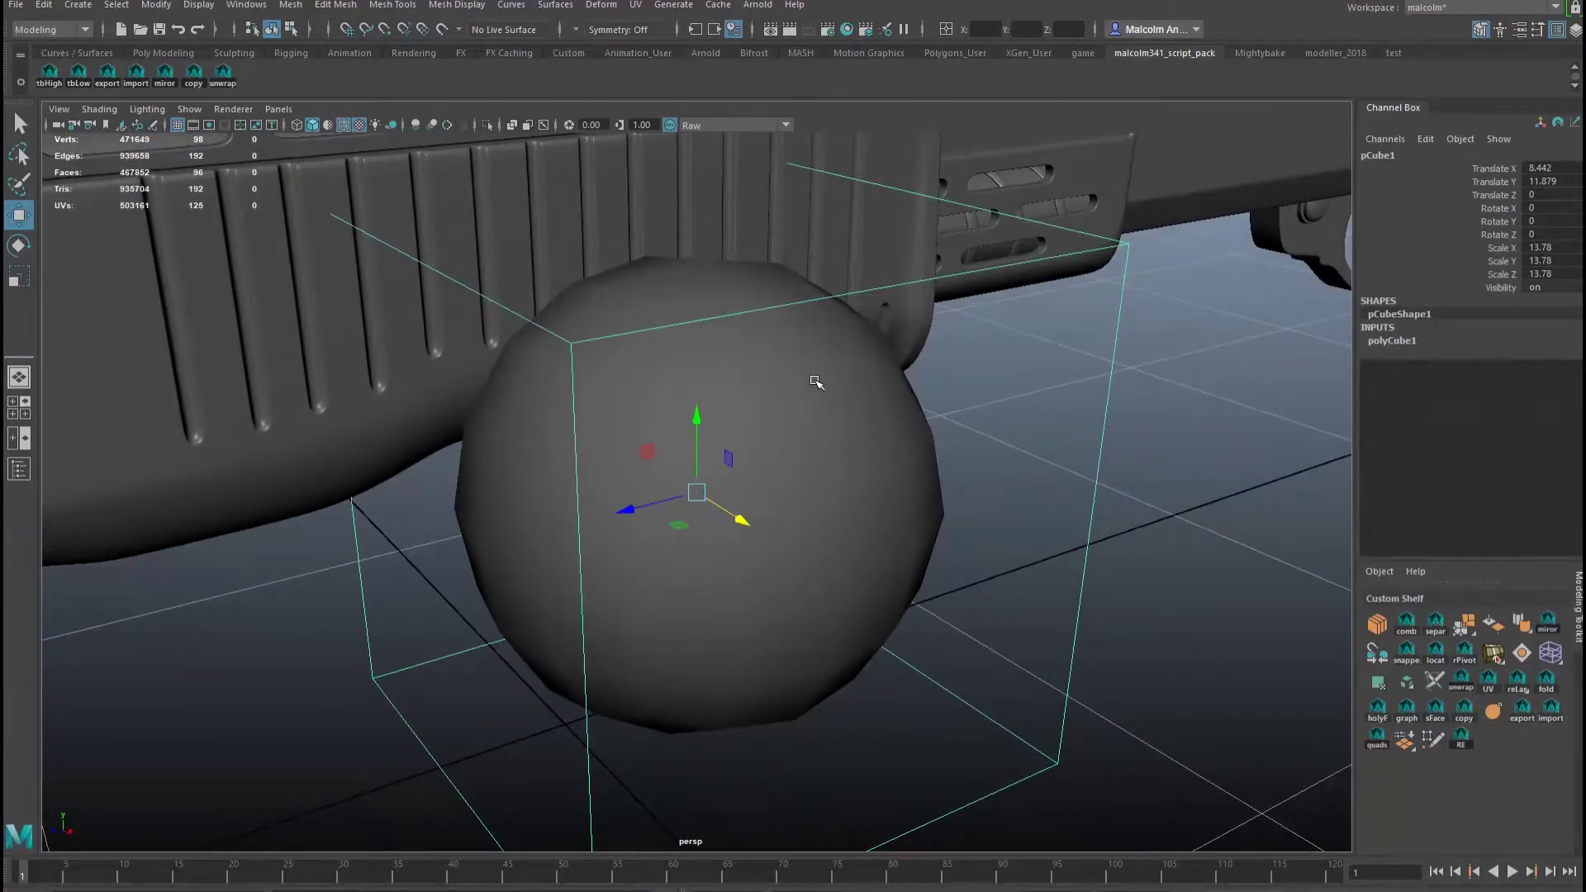
{"action": "left_click_drag", "start_coordinate": [818, 379], "coordinate": [743, 368], "text": "alt"}
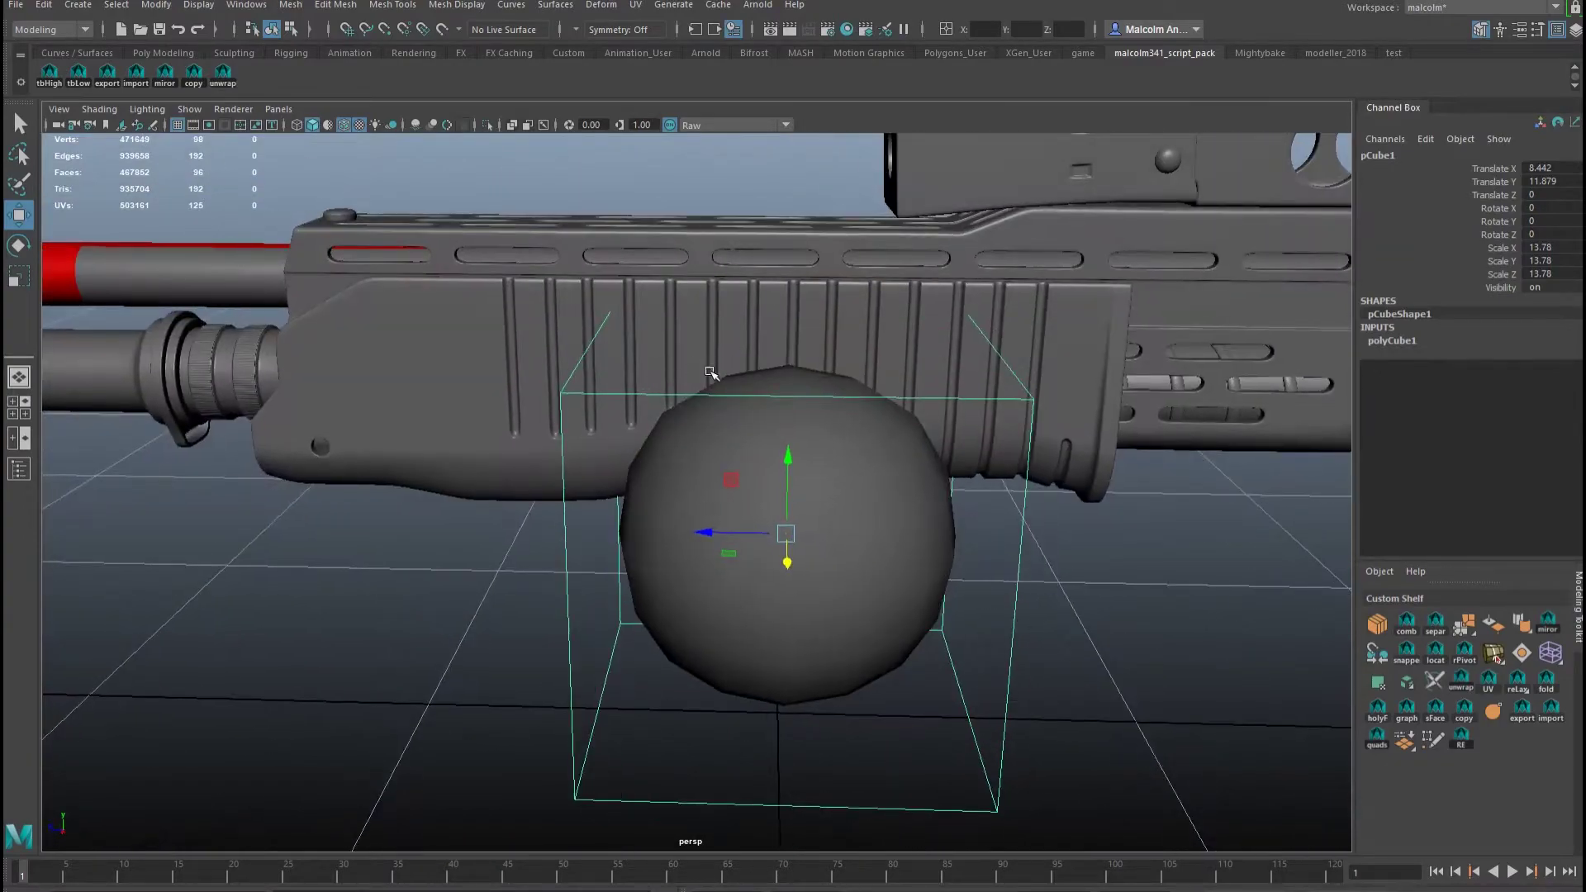
{"action": "mouse_move", "coordinate": [620, 379]}
{"action": "left_mouse_down", "text": "alt"}
{"action": "mouse_move", "coordinate": [689, 381]}
{"action": "mouse_move", "coordinate": [582, 372]}
{"action": "mouse_move", "coordinate": [661, 368]}
{"action": "mouse_move", "coordinate": [601, 381]}
{"action": "left_mouse_up", "text": "alt"}
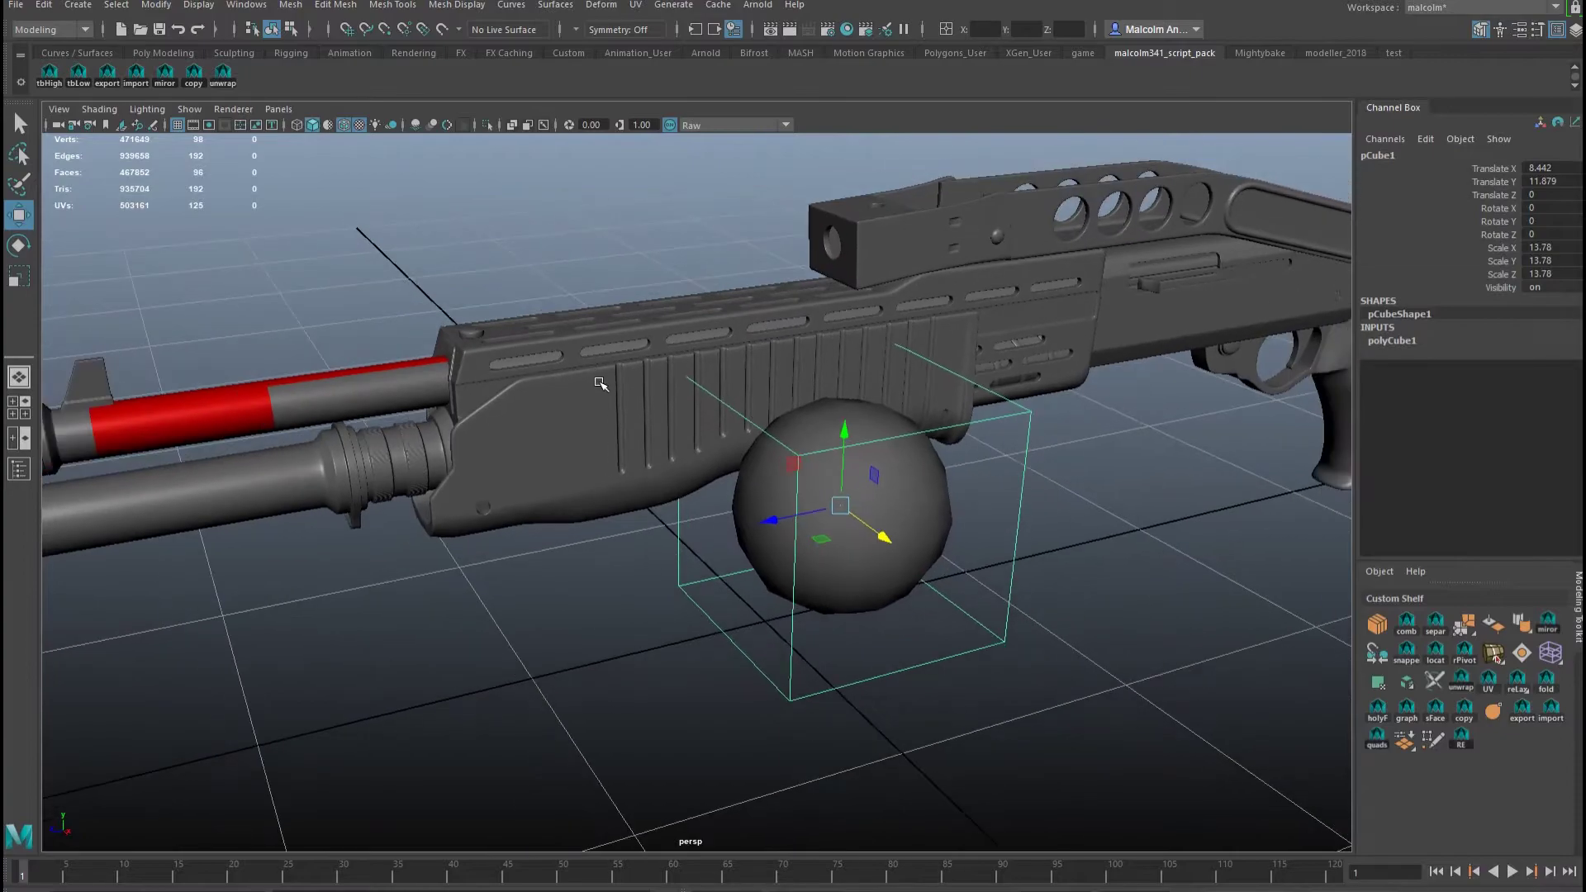
- Reopen the Hypershade and move its window aside to uncover more of the shotgun
{"action": "left_click", "coordinate": [248, 6]}
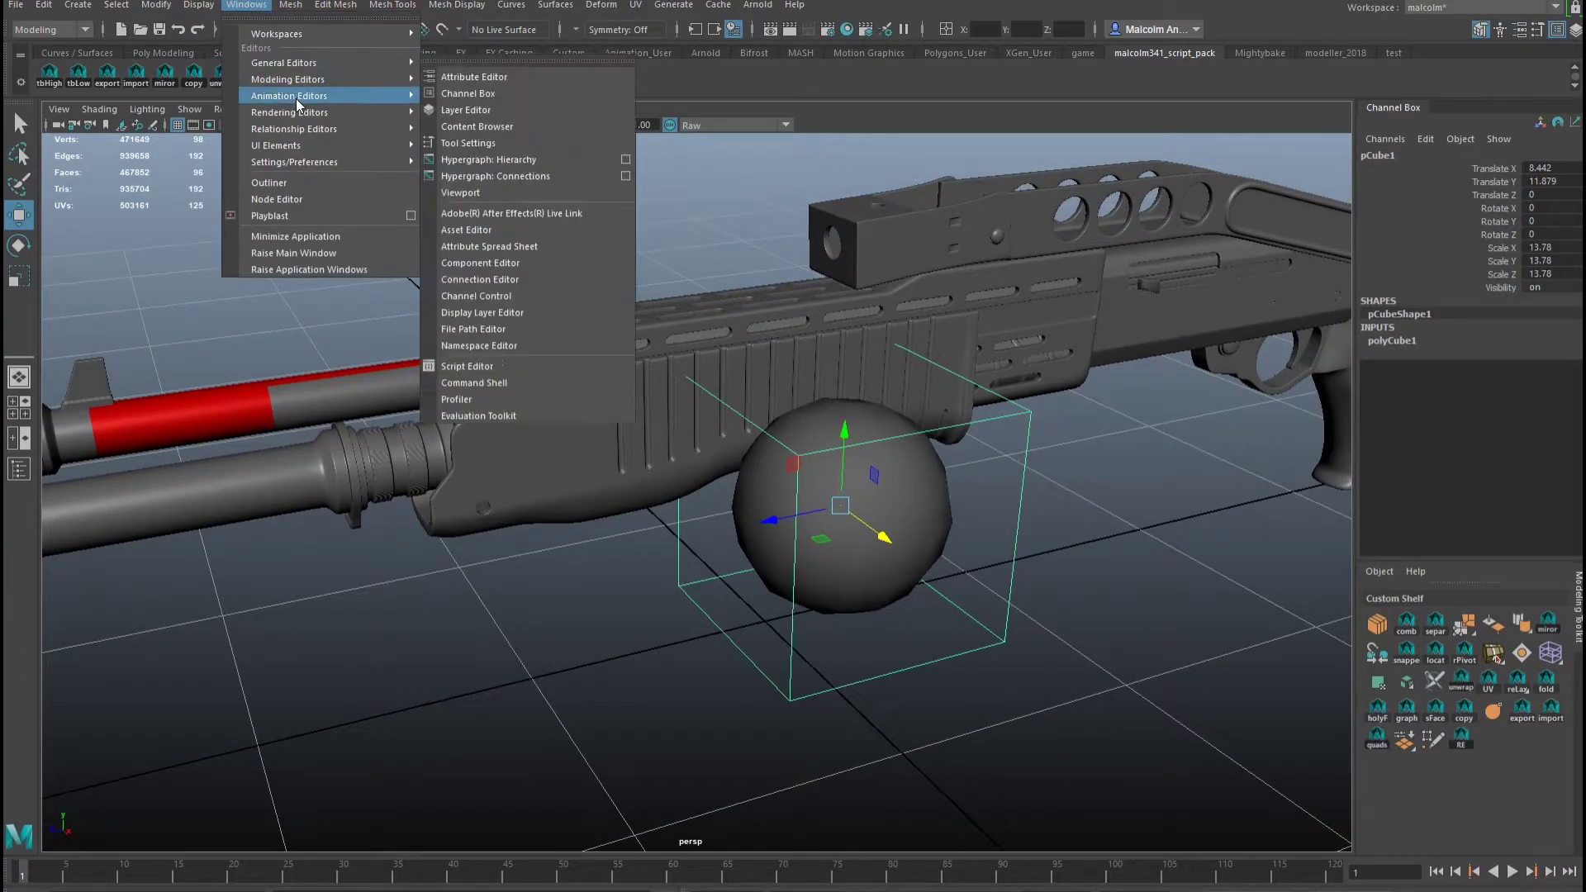
{"action": "mouse_move", "coordinate": [304, 114]}
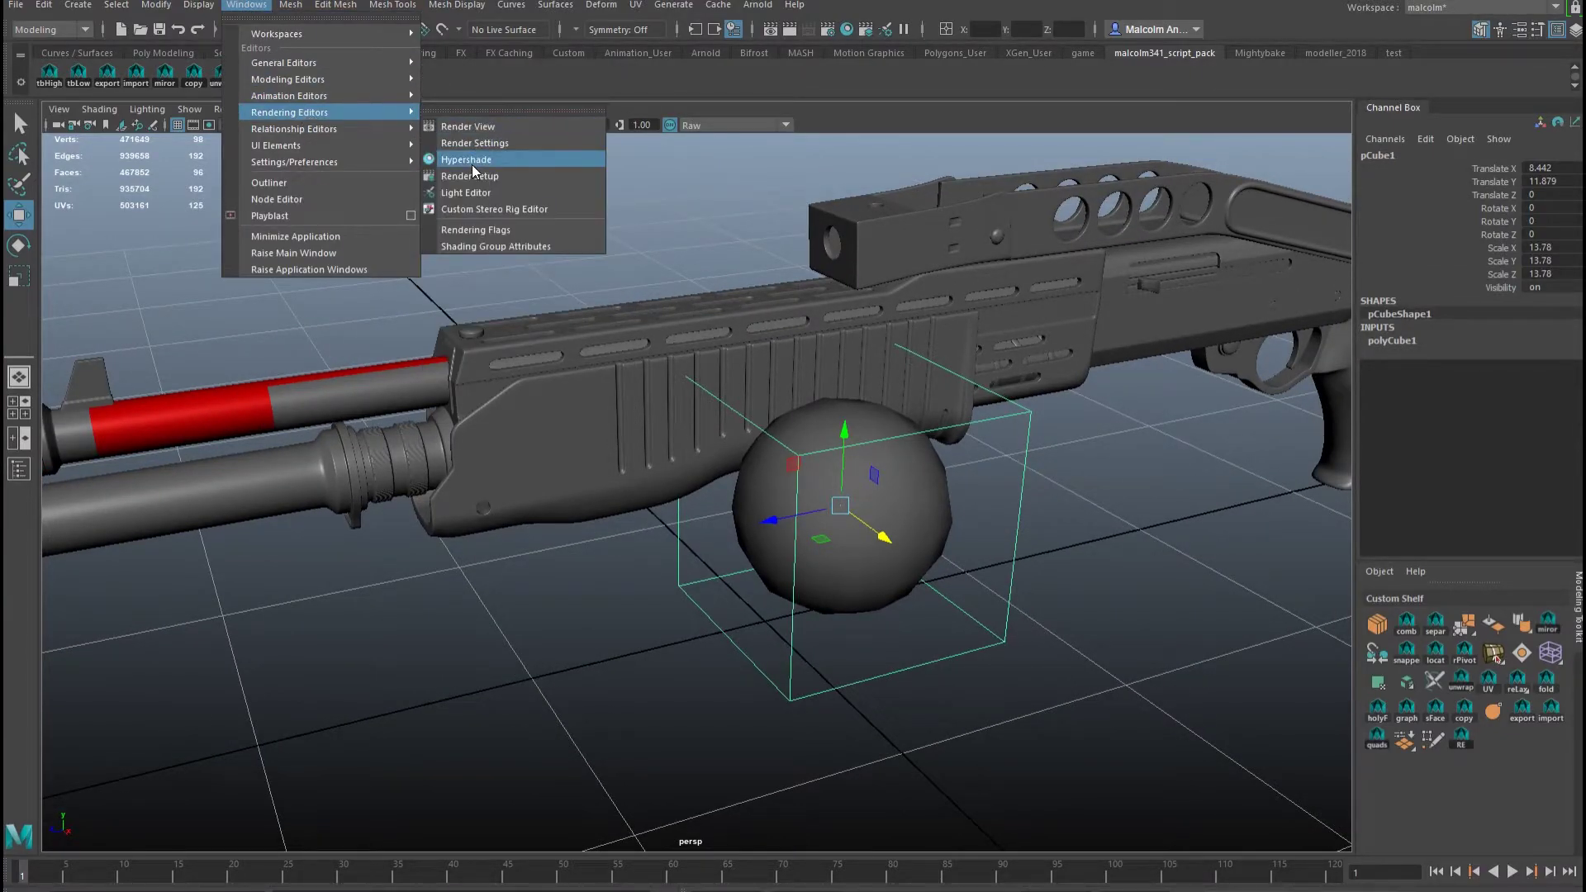
{"action": "left_click", "coordinate": [484, 164]}
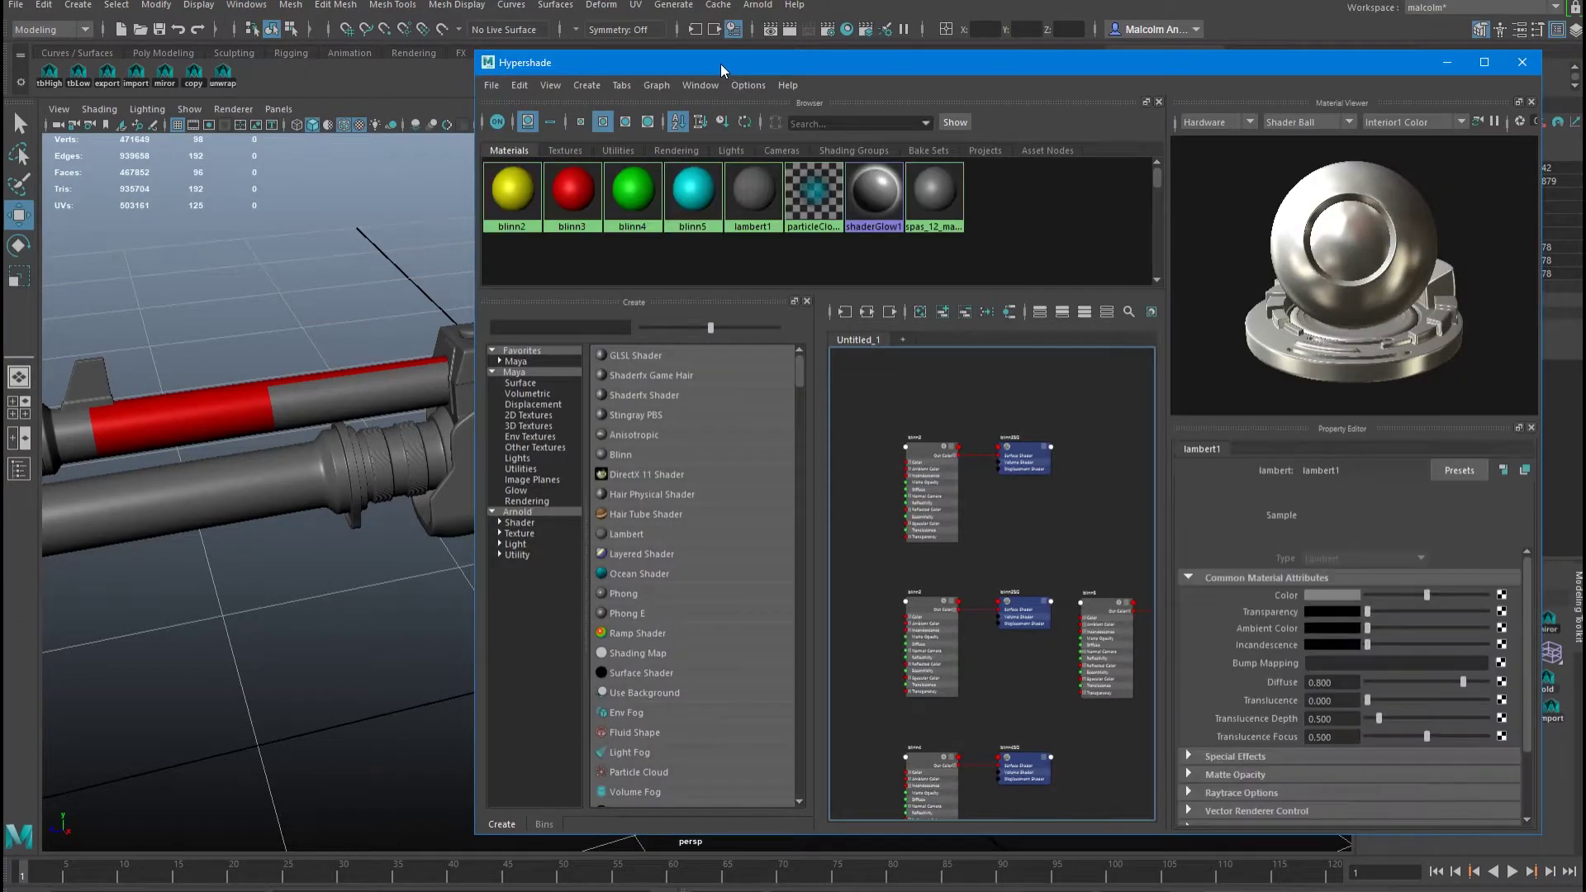
{"action": "left_click_drag", "start_coordinate": [720, 63], "coordinate": [950, 82]}
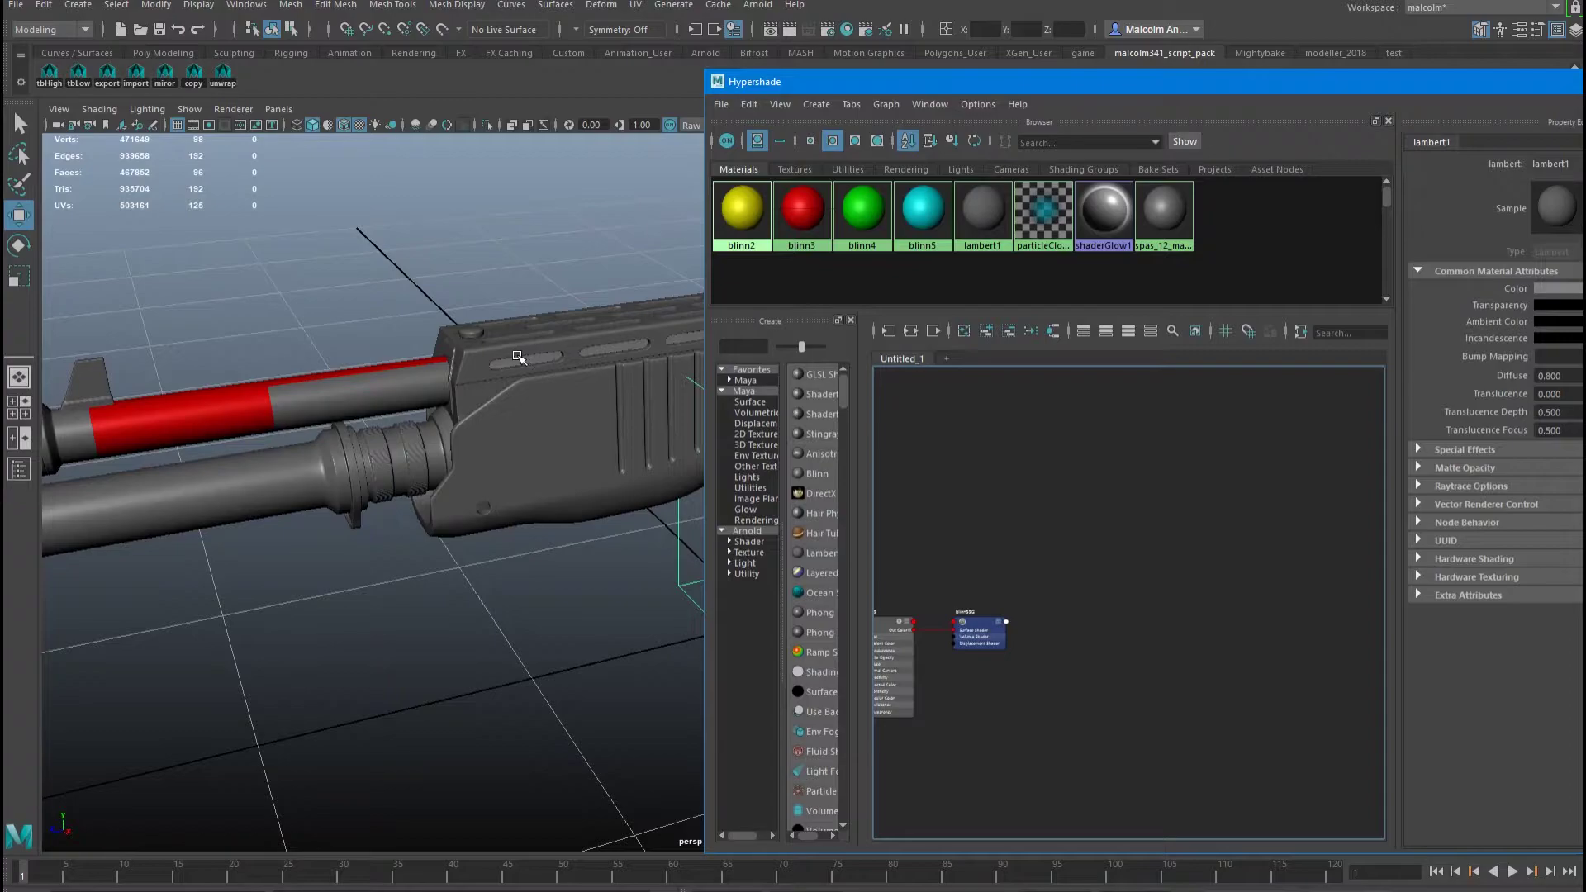
- Select the shotgun mesh and graph the materials assigned to it in the Hypershade
{"action": "middle_click_drag", "start_coordinate": [542, 322], "coordinate": [513, 320], "text": "alt"}
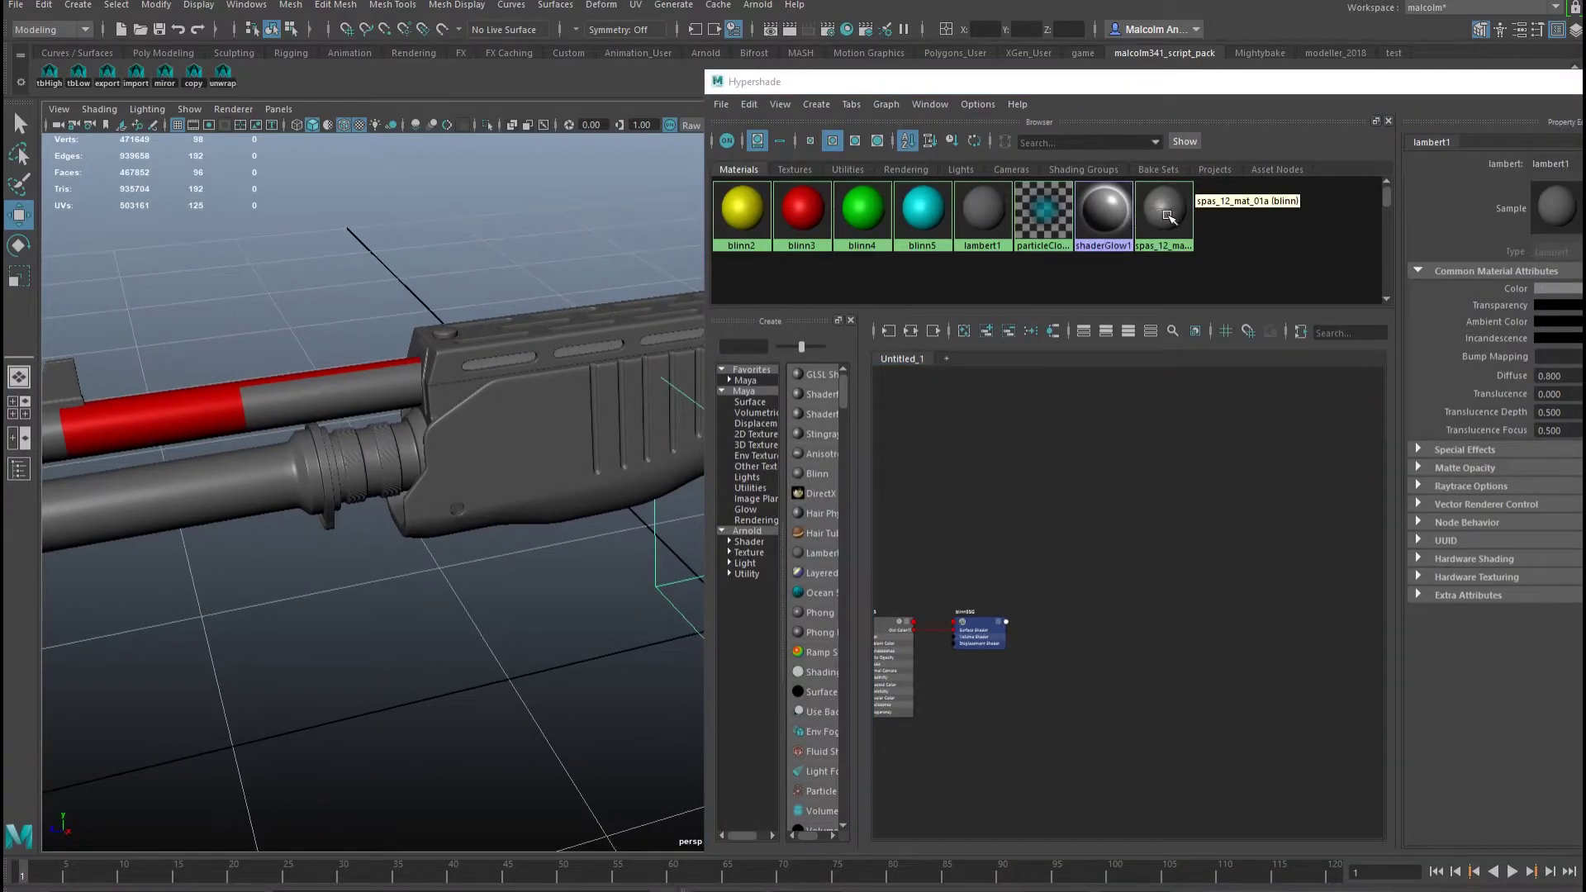
{"action": "middle_click_drag", "start_coordinate": [557, 271], "coordinate": [500, 256], "text": "alt"}
{"action": "right_click_drag", "start_coordinate": [499, 256], "coordinate": [592, 255], "text": "alt"}
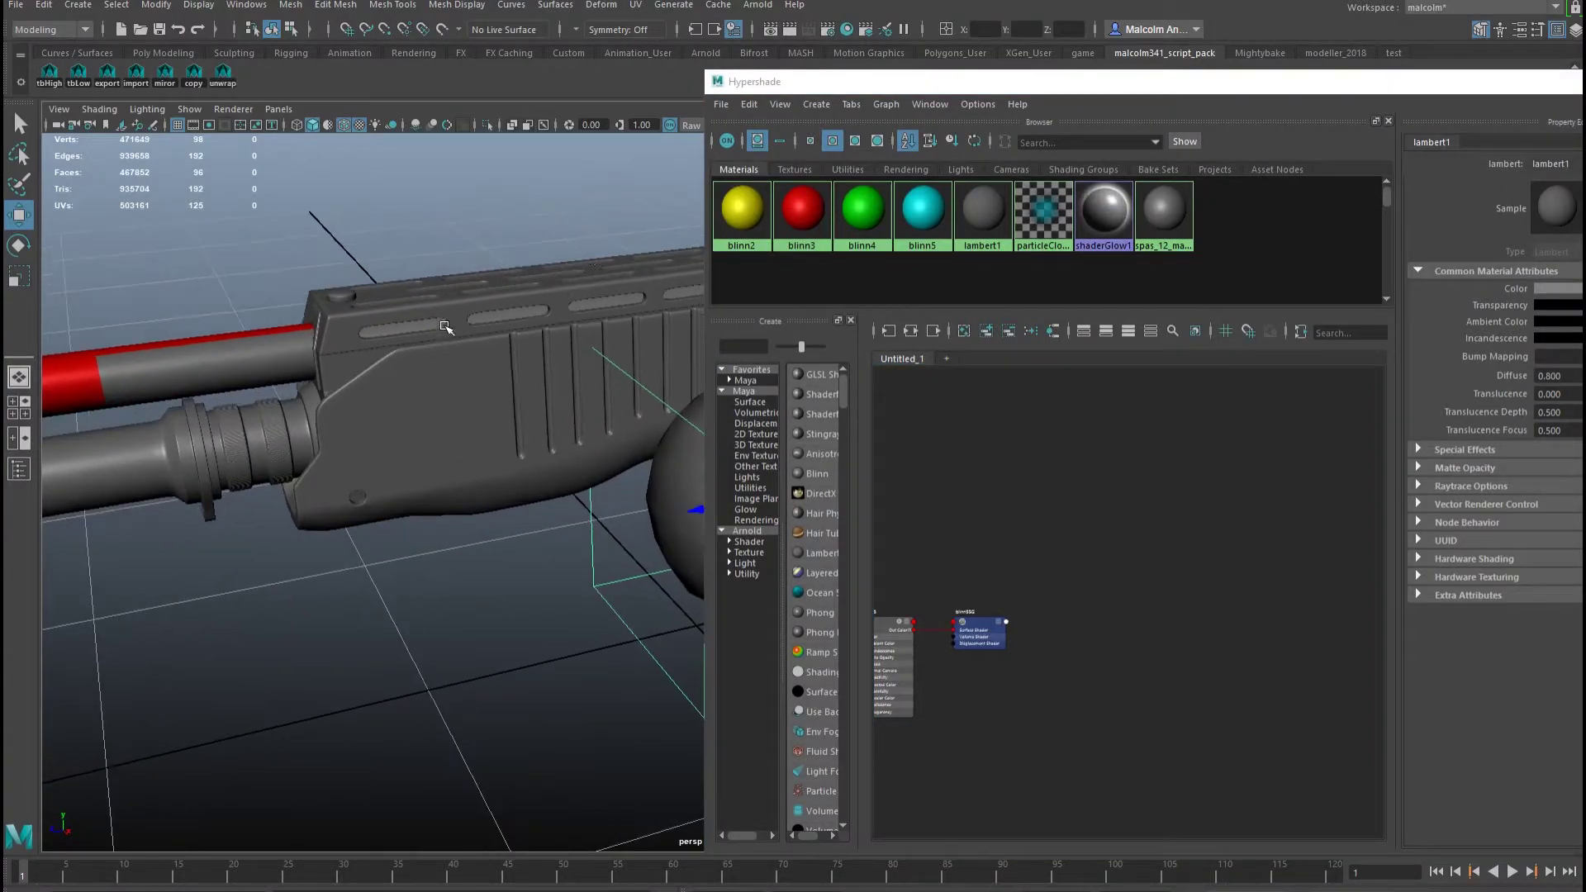
{"action": "left_click", "coordinate": [442, 319]}
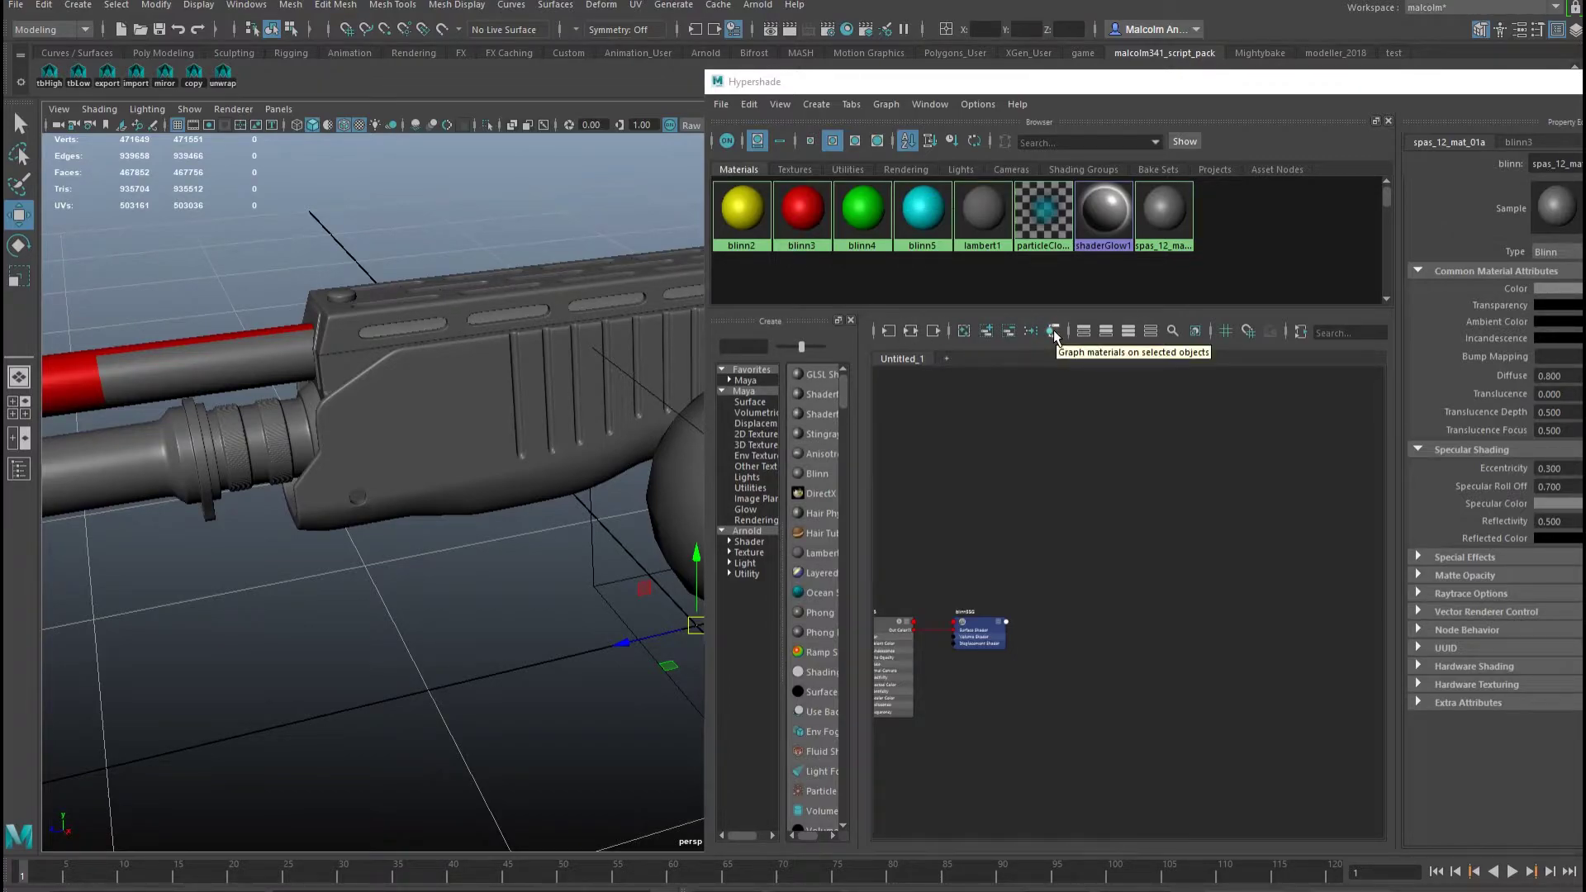
{"action": "left_click", "coordinate": [1053, 331]}
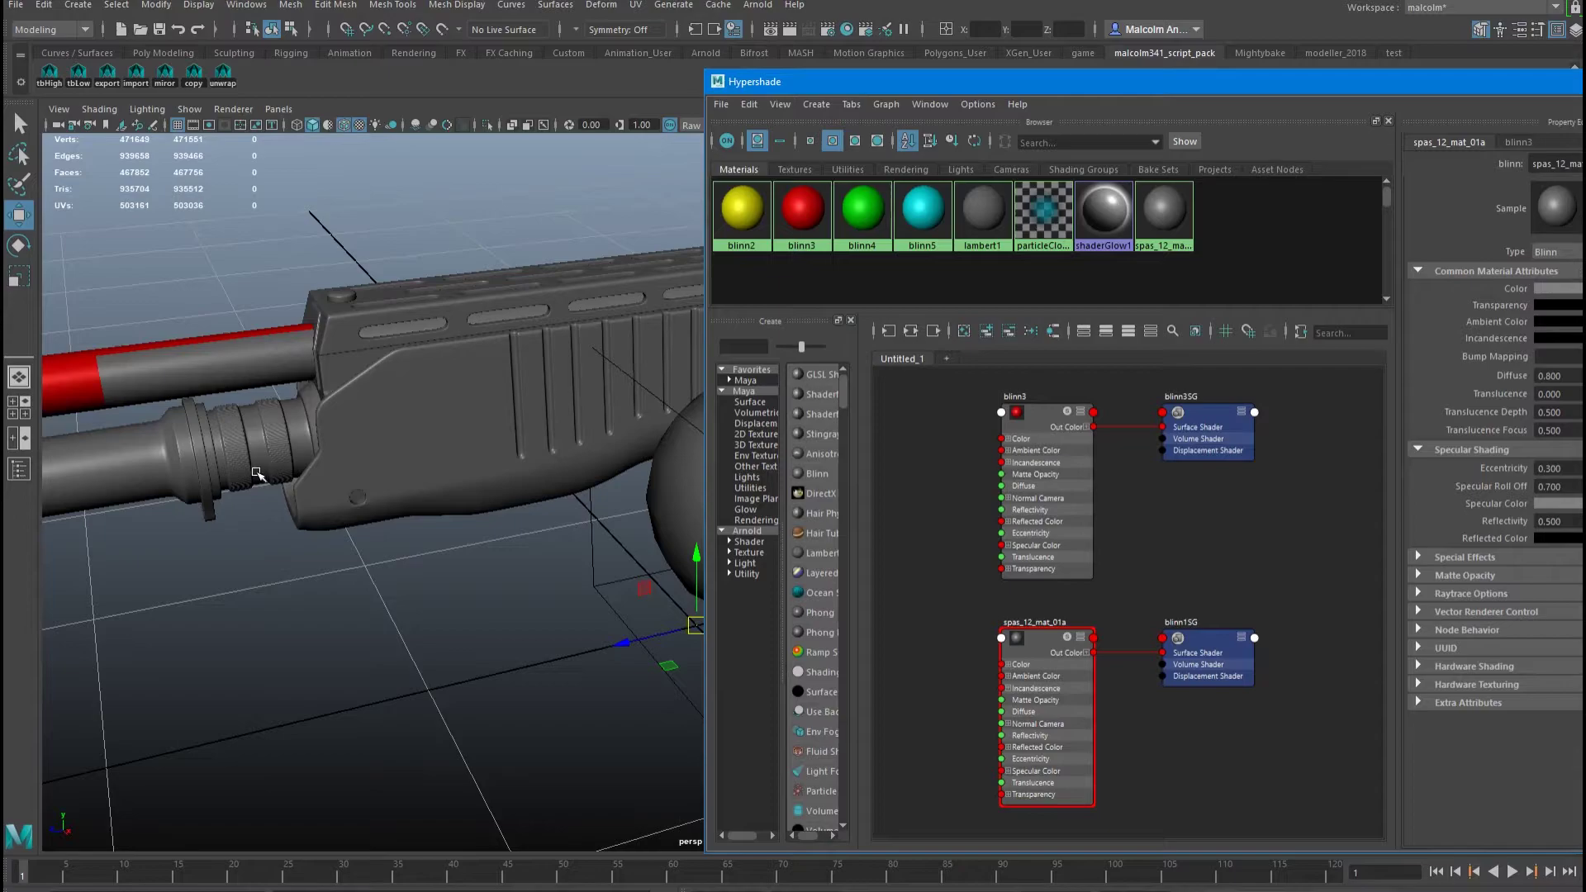
- Assign the shotgun's spas_12_mat_01a material to the smoothed cube
{"action": "middle_click_drag", "start_coordinate": [430, 297], "coordinate": [525, 292], "text": "alt"}
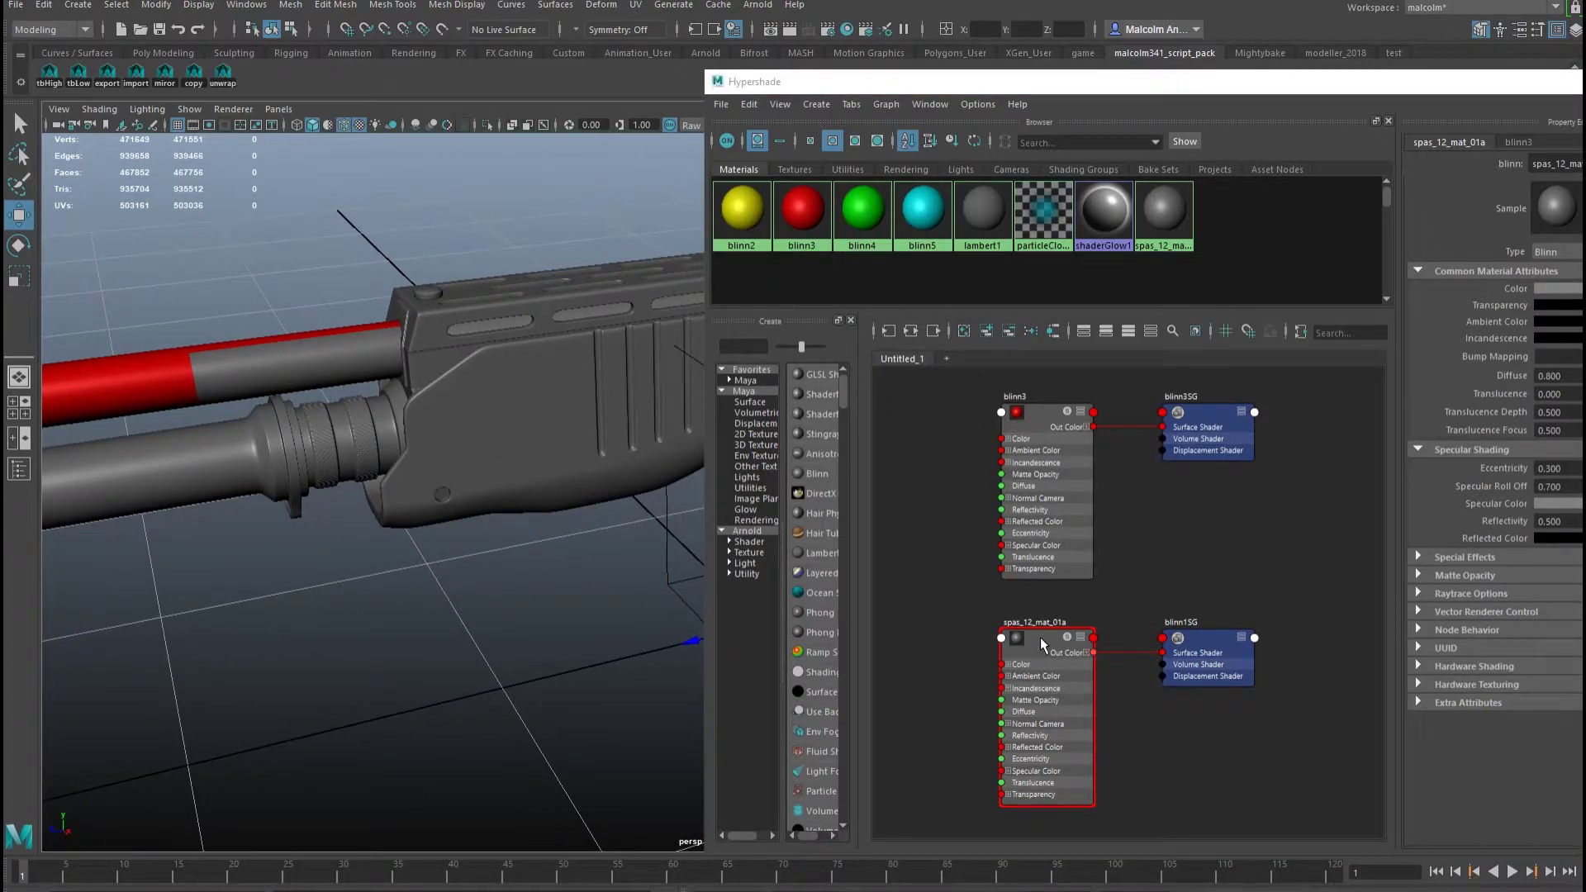
{"action": "middle_click_drag", "start_coordinate": [530, 398], "coordinate": [397, 381], "text": "alt"}
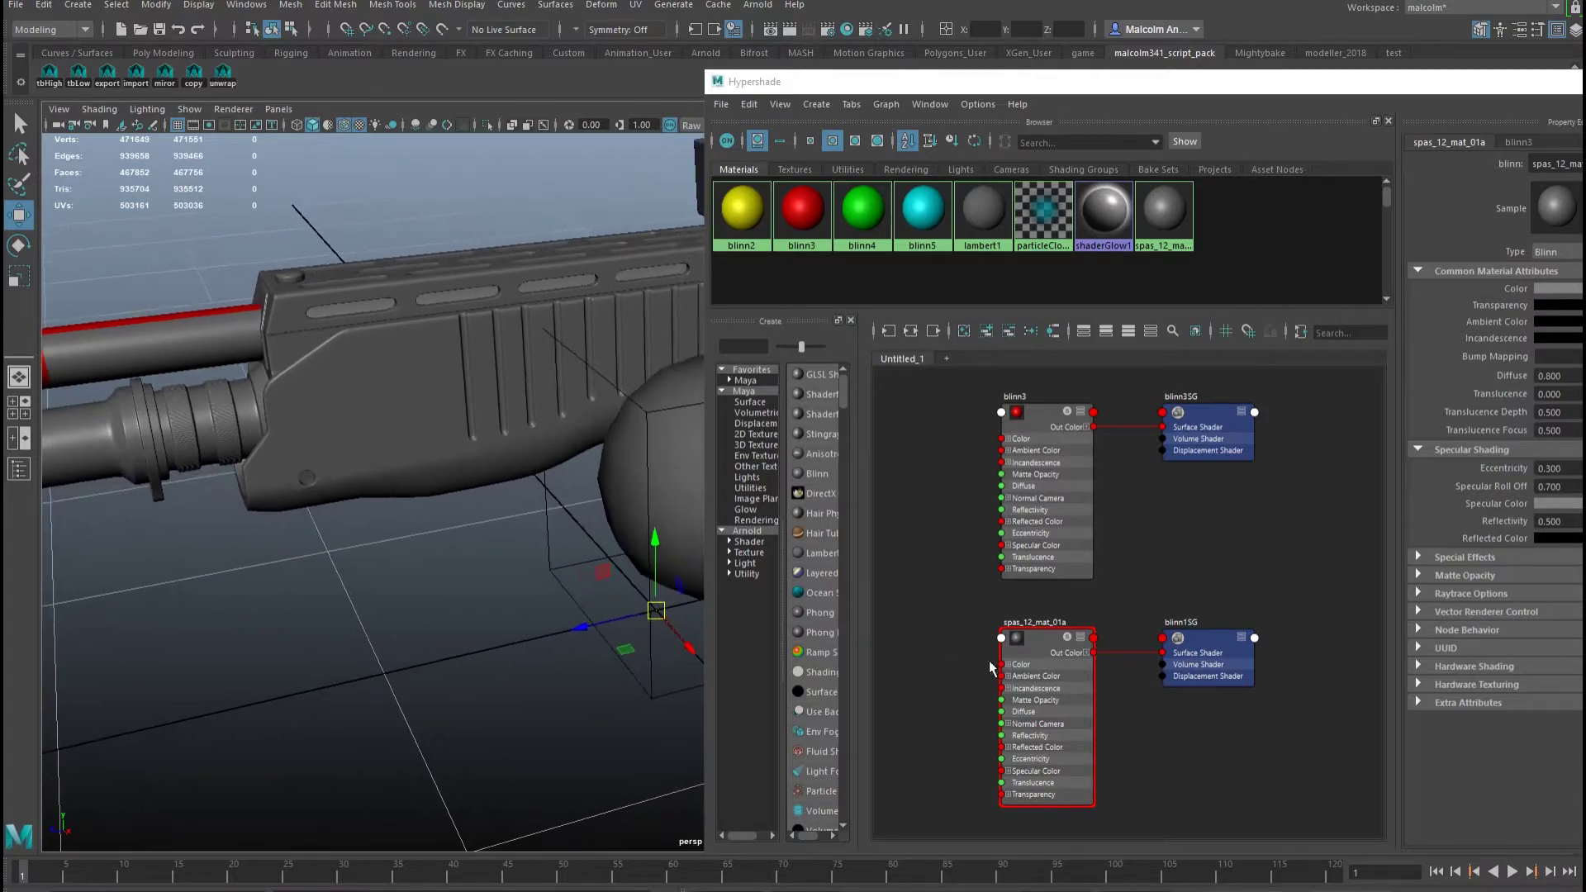
{"action": "middle_click_drag", "start_coordinate": [506, 467], "coordinate": [380, 487], "text": "alt"}
{"action": "left_click", "coordinate": [570, 458]}
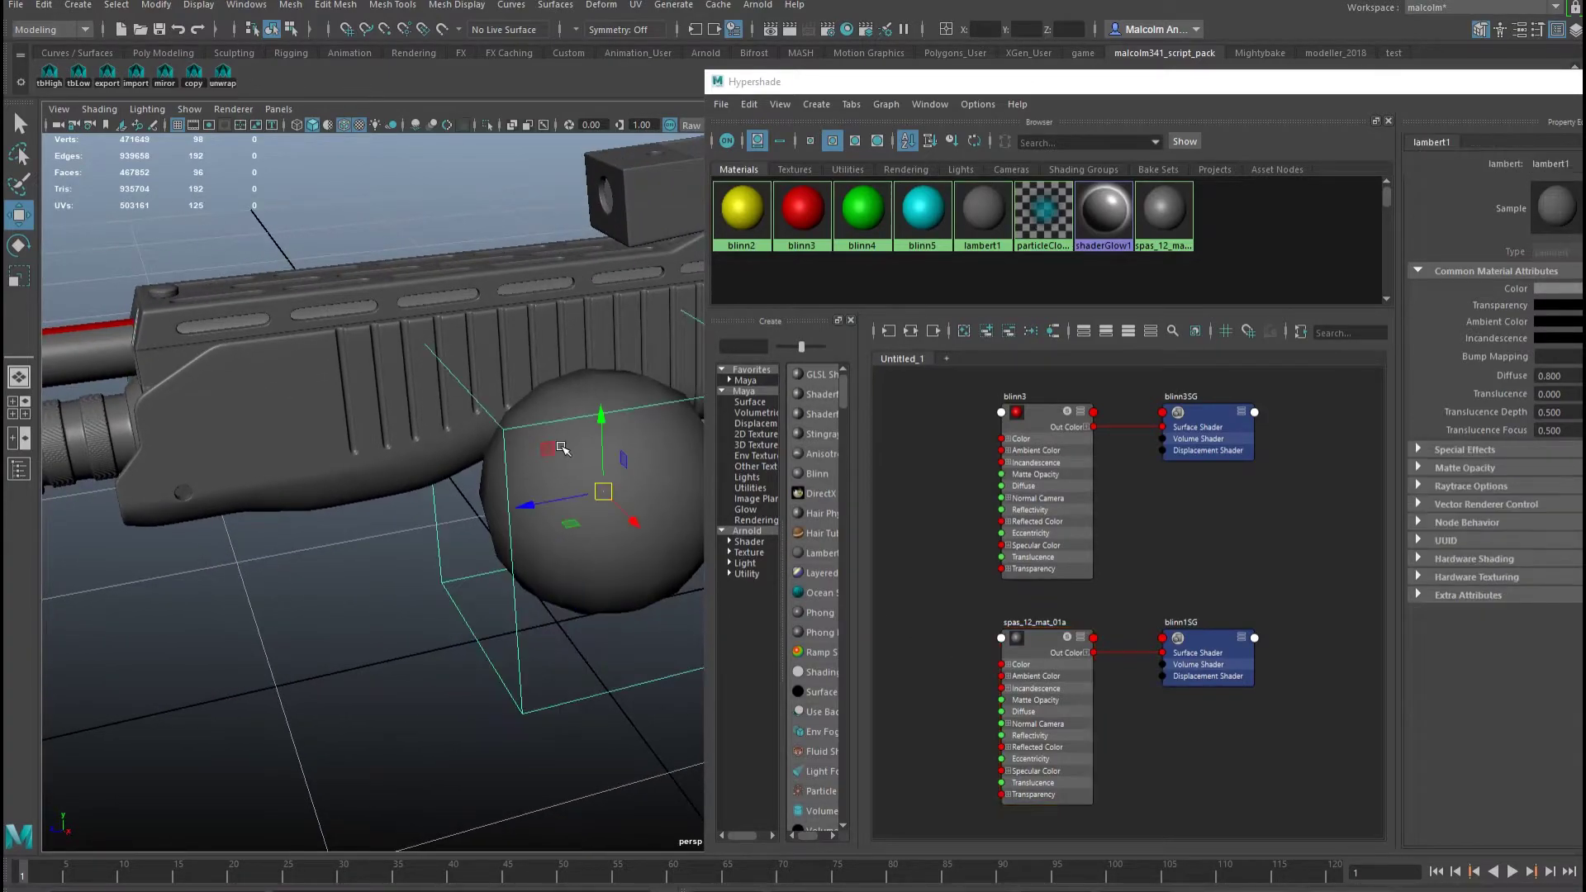
{"action": "right_click_drag", "start_coordinate": [1028, 641], "coordinate": [1033, 595]}
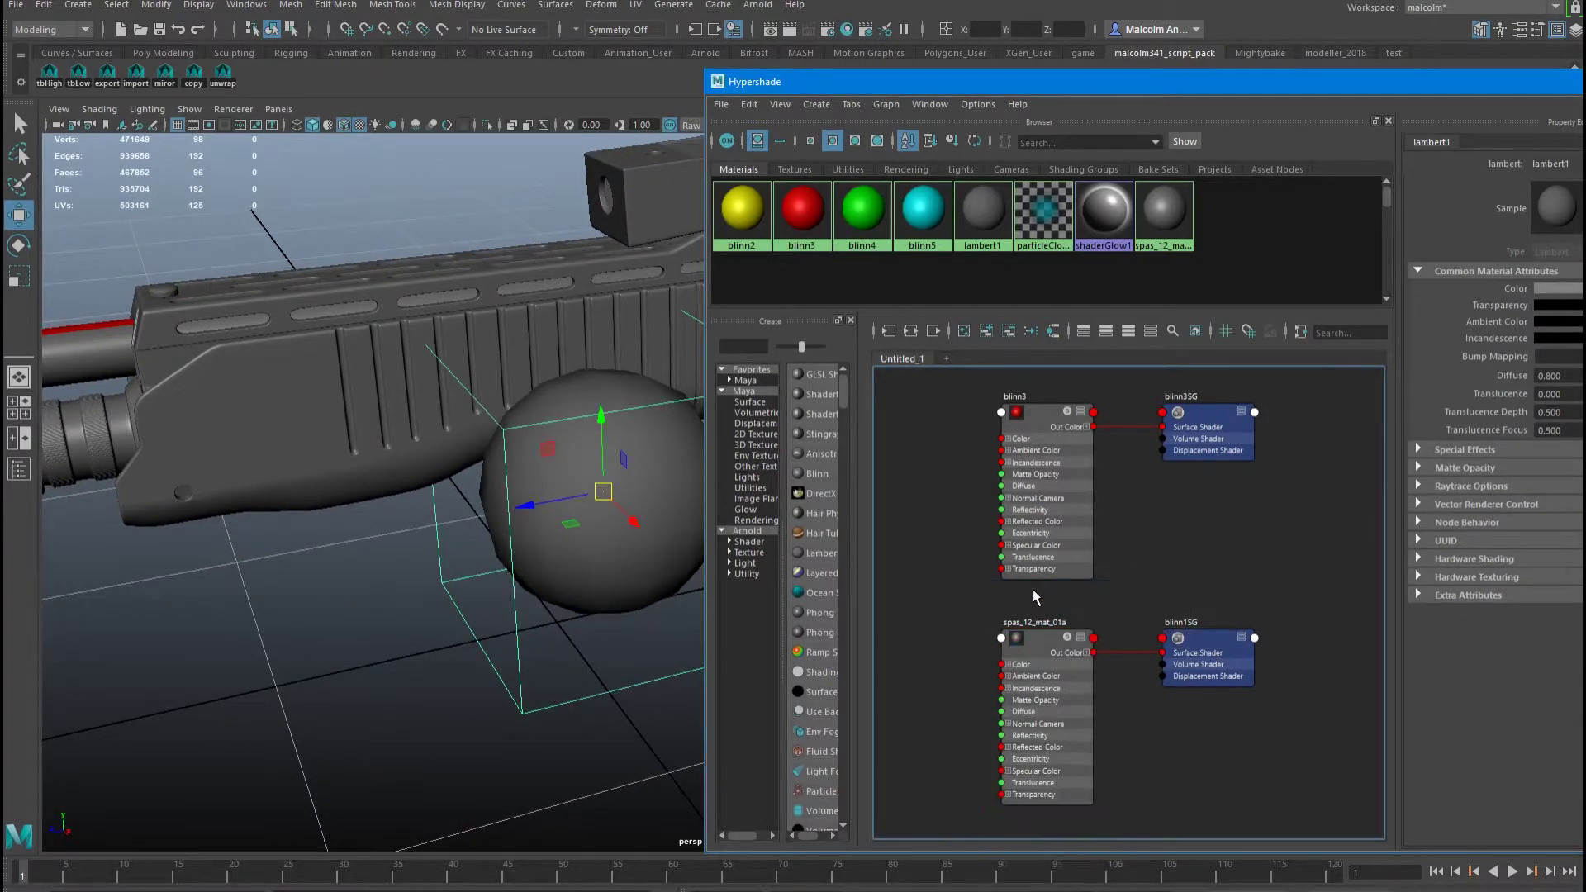
- Check the cube's shading in full smooth preview and return it to the smoothed display with cage
{"action": "left_click_drag", "start_coordinate": [454, 590], "coordinate": [397, 567], "text": "alt"}
{"action": "key", "text": "3"}
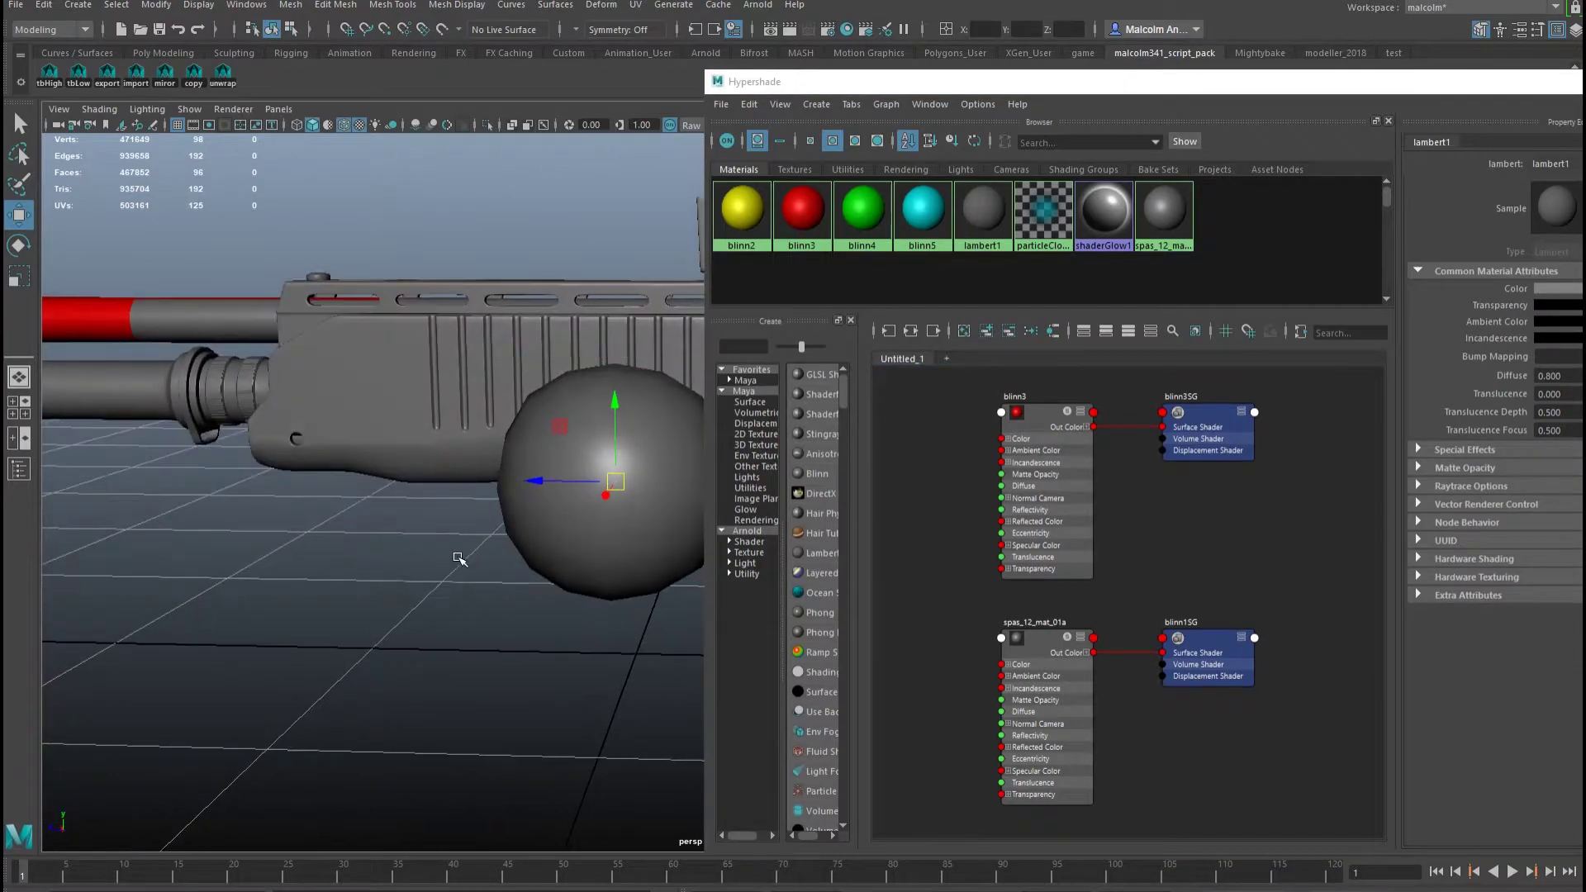
{"action": "right_click_drag", "start_coordinate": [460, 559], "coordinate": [628, 566], "text": "alt"}
{"action": "middle_click_drag", "start_coordinate": [652, 568], "coordinate": [526, 559], "text": "alt"}
{"action": "left_click_drag", "start_coordinate": [525, 560], "coordinate": [415, 574], "text": "alt"}
{"action": "key", "text": "2"}
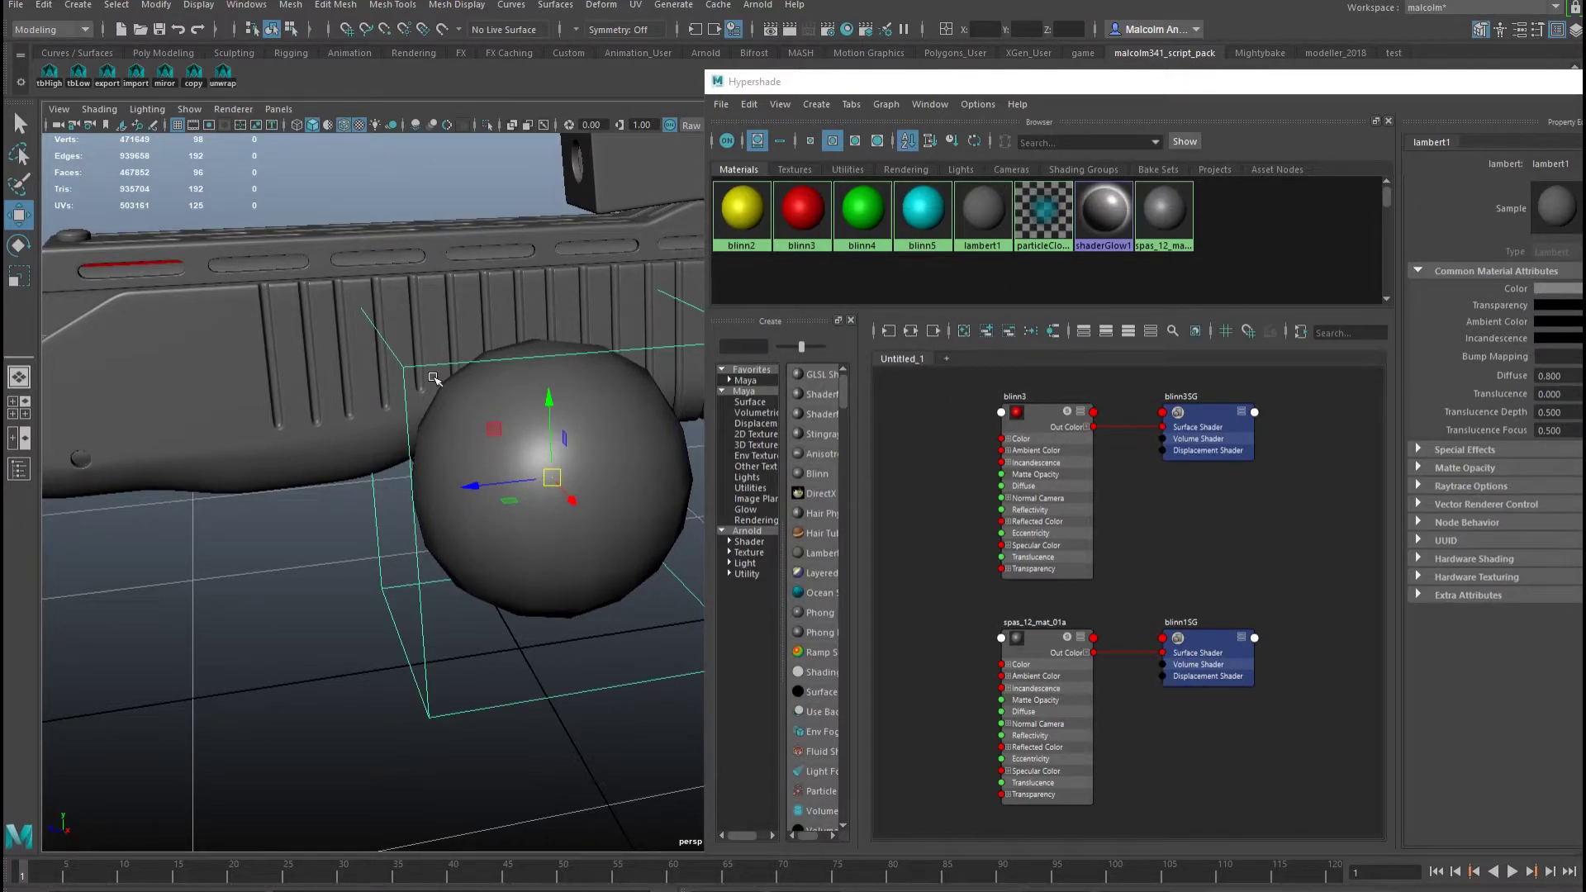
- Move the Hypershade window fully into view and close it
{"action": "left_click_drag", "start_coordinate": [1118, 83], "coordinate": [931, 91]}
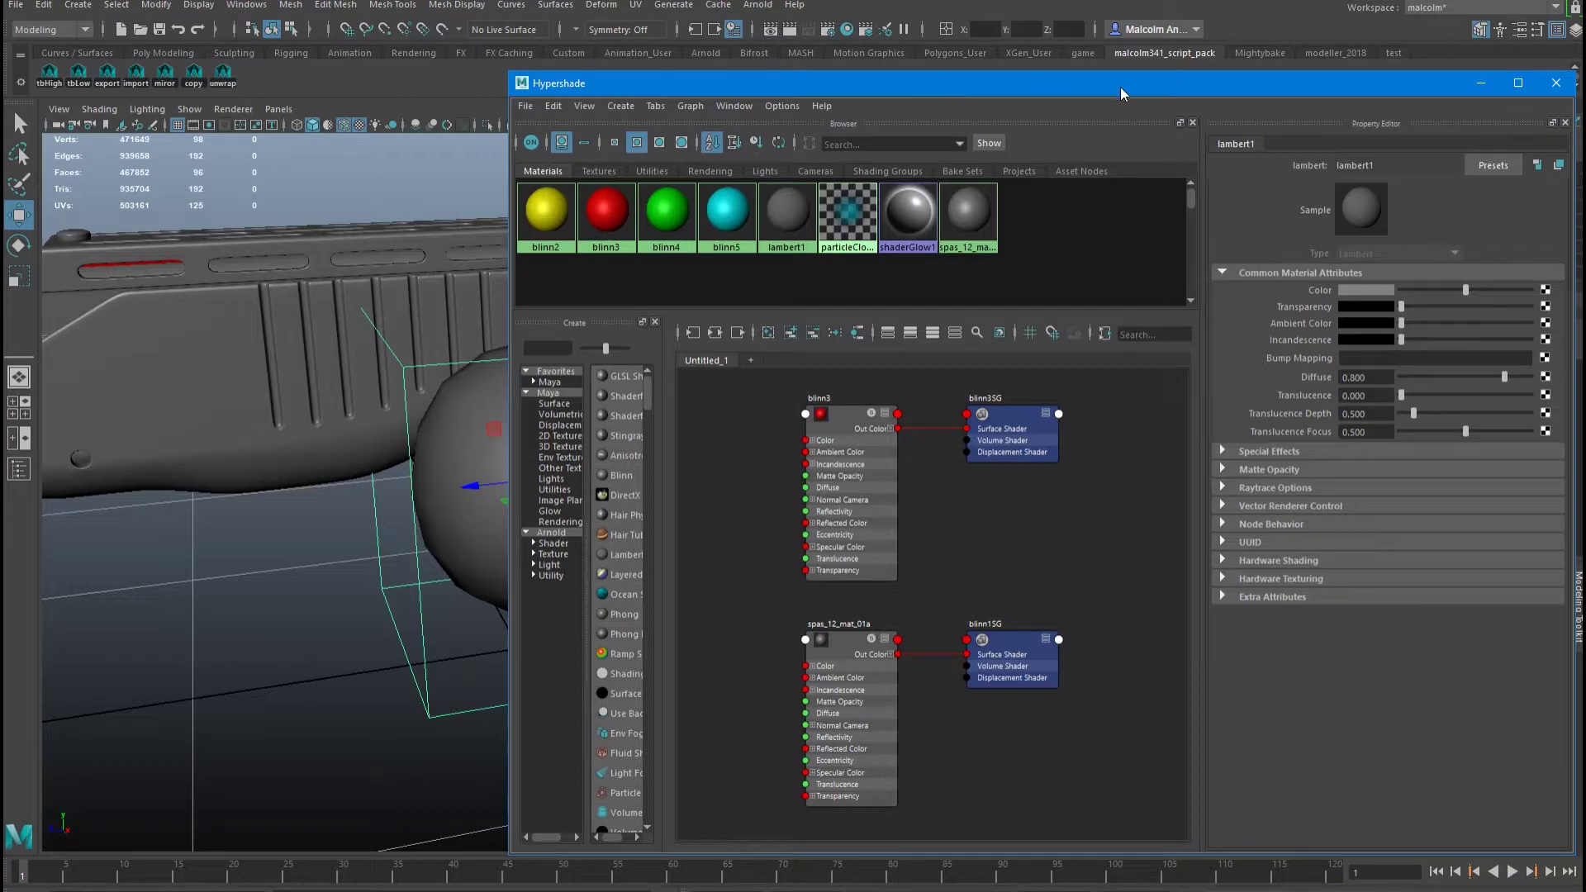
{"action": "left_click", "coordinate": [1556, 86]}
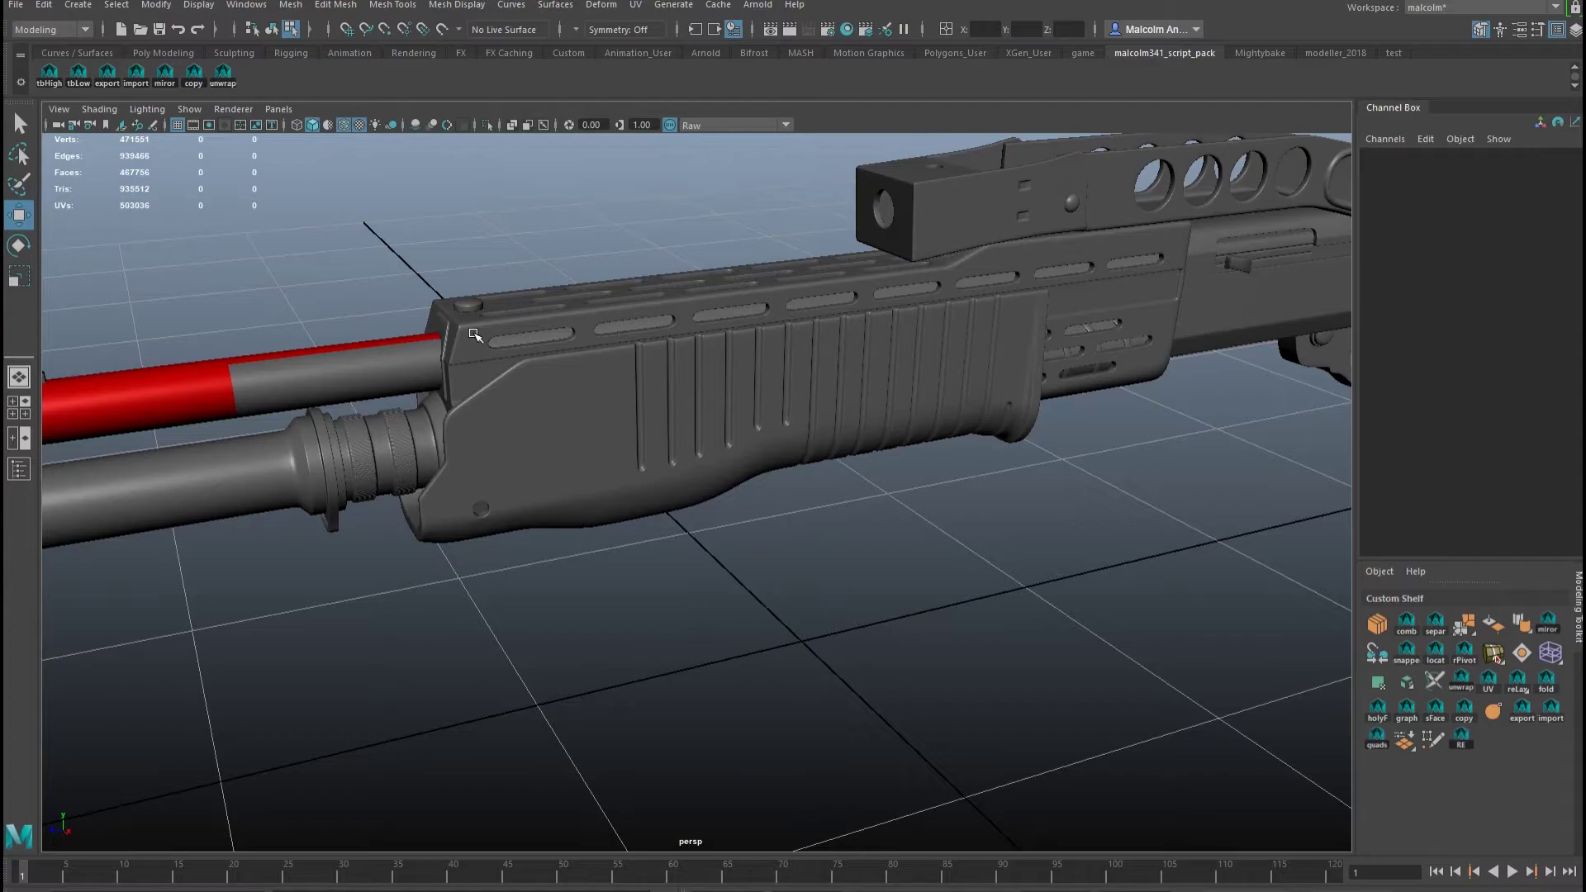
- Create a polygon cube beneath the shotgun and scale it uniformly to about 10.4
{"action": "middle_click_drag", "start_coordinate": [569, 339], "coordinate": [525, 354], "text": "alt"}
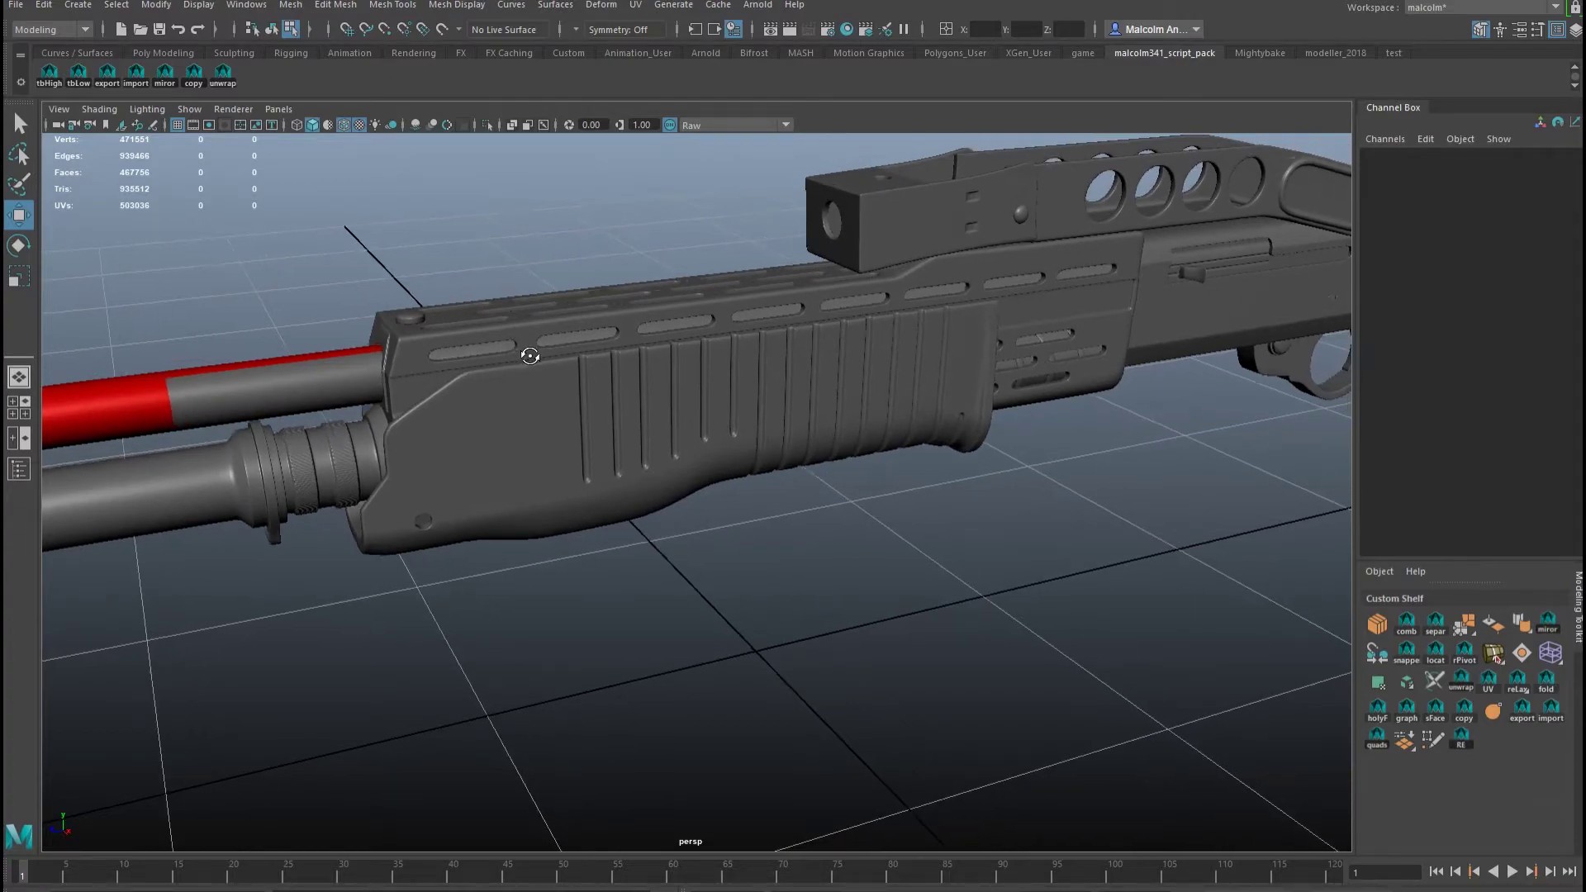
{"action": "right_click_drag", "start_coordinate": [525, 354], "coordinate": [627, 365], "text": "alt"}
{"action": "left_click_drag", "start_coordinate": [602, 361], "coordinate": [553, 356], "text": "alt"}
{"action": "mouse_move", "coordinate": [710, 468]}
{"action": "left_mouse_down", "text": "alt"}
{"action": "mouse_move", "coordinate": [619, 488]}
{"action": "mouse_move", "coordinate": [652, 463]}
{"action": "mouse_move", "coordinate": [637, 467]}
{"action": "mouse_move", "coordinate": [685, 479]}
{"action": "left_mouse_up", "text": "alt"}
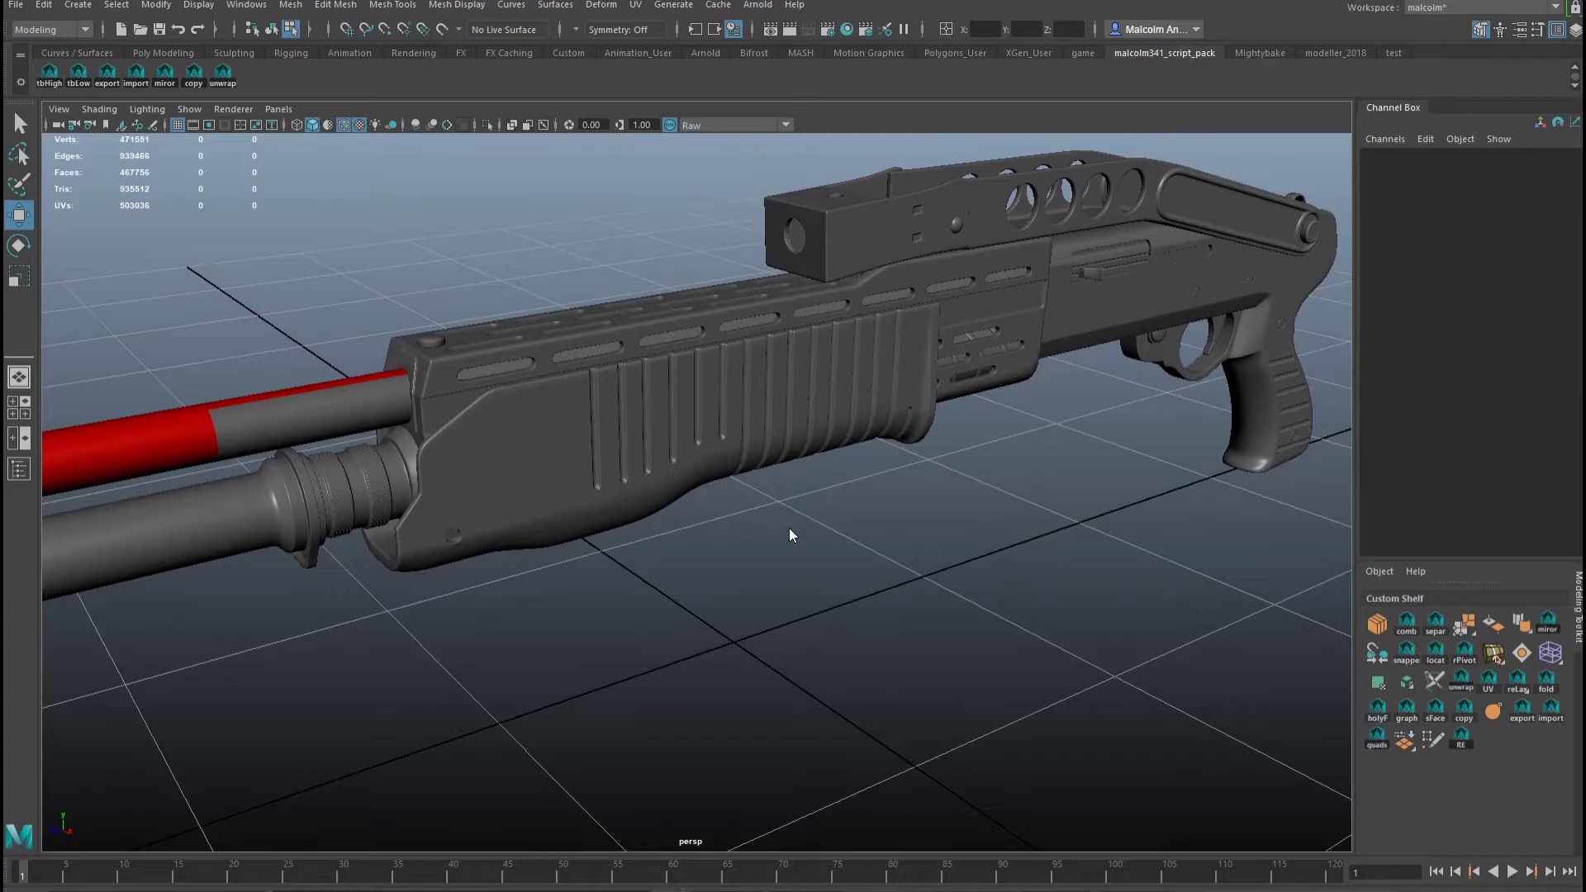
{"action": "right_click_drag", "start_coordinate": [790, 535], "coordinate": [786, 557], "text": "shift"}
{"action": "key", "text": "r"}
{"action": "middle_click_drag", "start_coordinate": [554, 495], "coordinate": [689, 487]}
{"action": "key", "text": "w"}
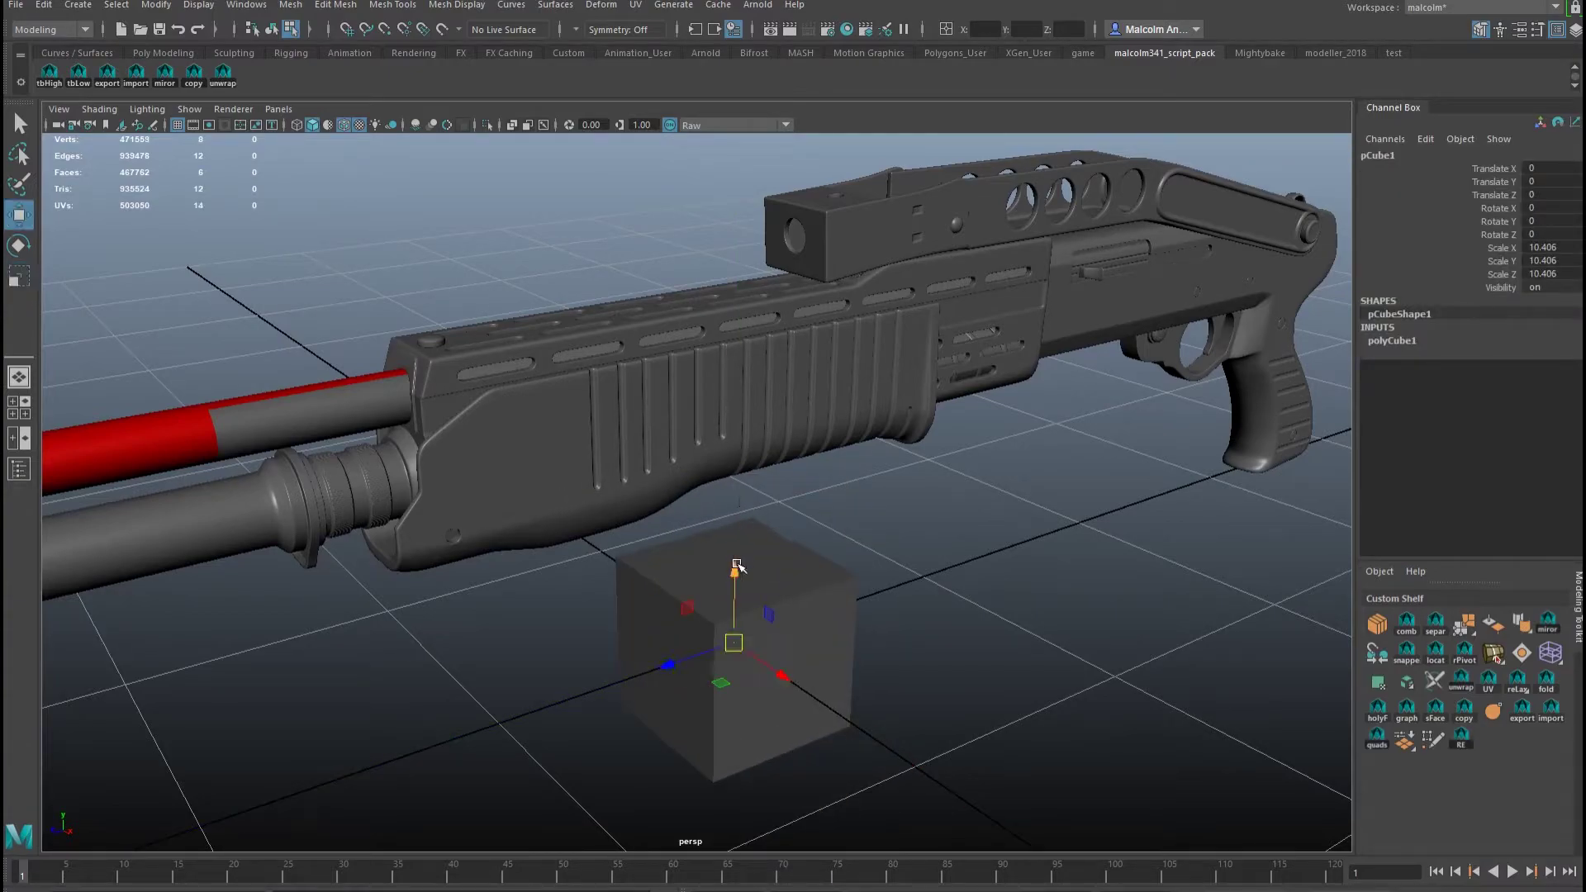
- Raise the cube to about Y 8.7, display it smoothed with its cage, and shift it to about X 6.6
{"action": "left_click_drag", "start_coordinate": [737, 565], "coordinate": [731, 437]}
{"action": "key", "text": "3"}
{"action": "left_click_drag", "start_coordinate": [792, 541], "coordinate": [869, 580]}
- Copy the material of a grey face on the shotgun's handguard onto the smoothed cube with the copy script
{"action": "left_click_drag", "start_coordinate": [702, 496], "coordinate": [612, 438], "text": "alt"}
{"action": "right_click_drag", "start_coordinate": [612, 439], "coordinate": [701, 432], "text": "alt"}
{"action": "left_click_drag", "start_coordinate": [702, 364], "coordinate": [740, 408], "text": "alt"}
{"action": "right_click_drag", "start_coordinate": [740, 407], "coordinate": [760, 399], "text": "alt"}
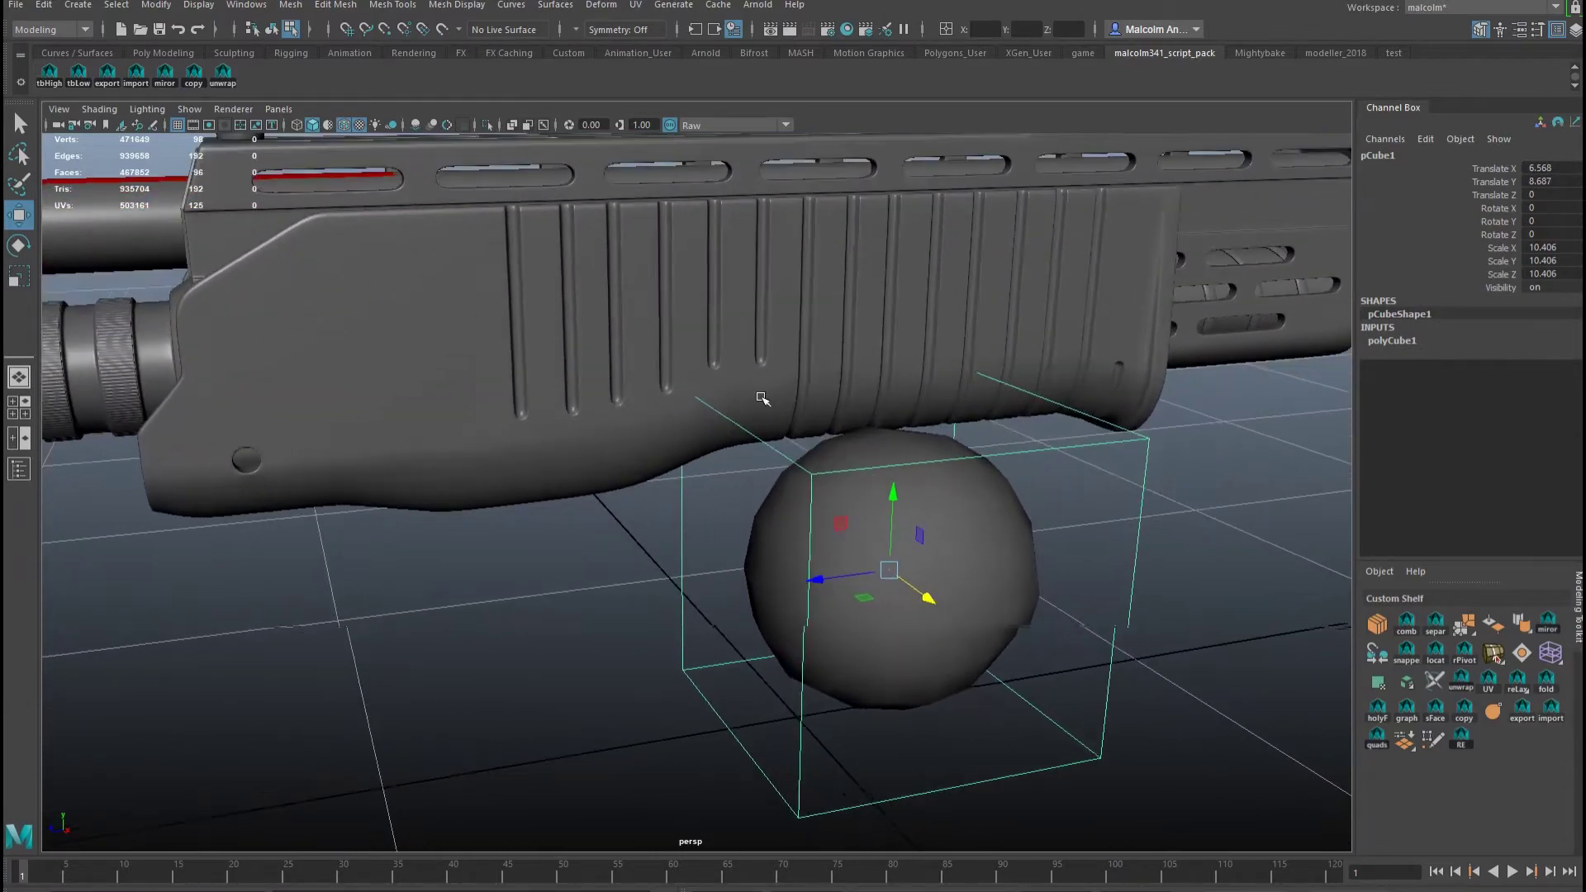
{"action": "right_click_drag", "start_coordinate": [423, 289], "coordinate": [425, 327]}
{"action": "left_click", "coordinate": [434, 316]}
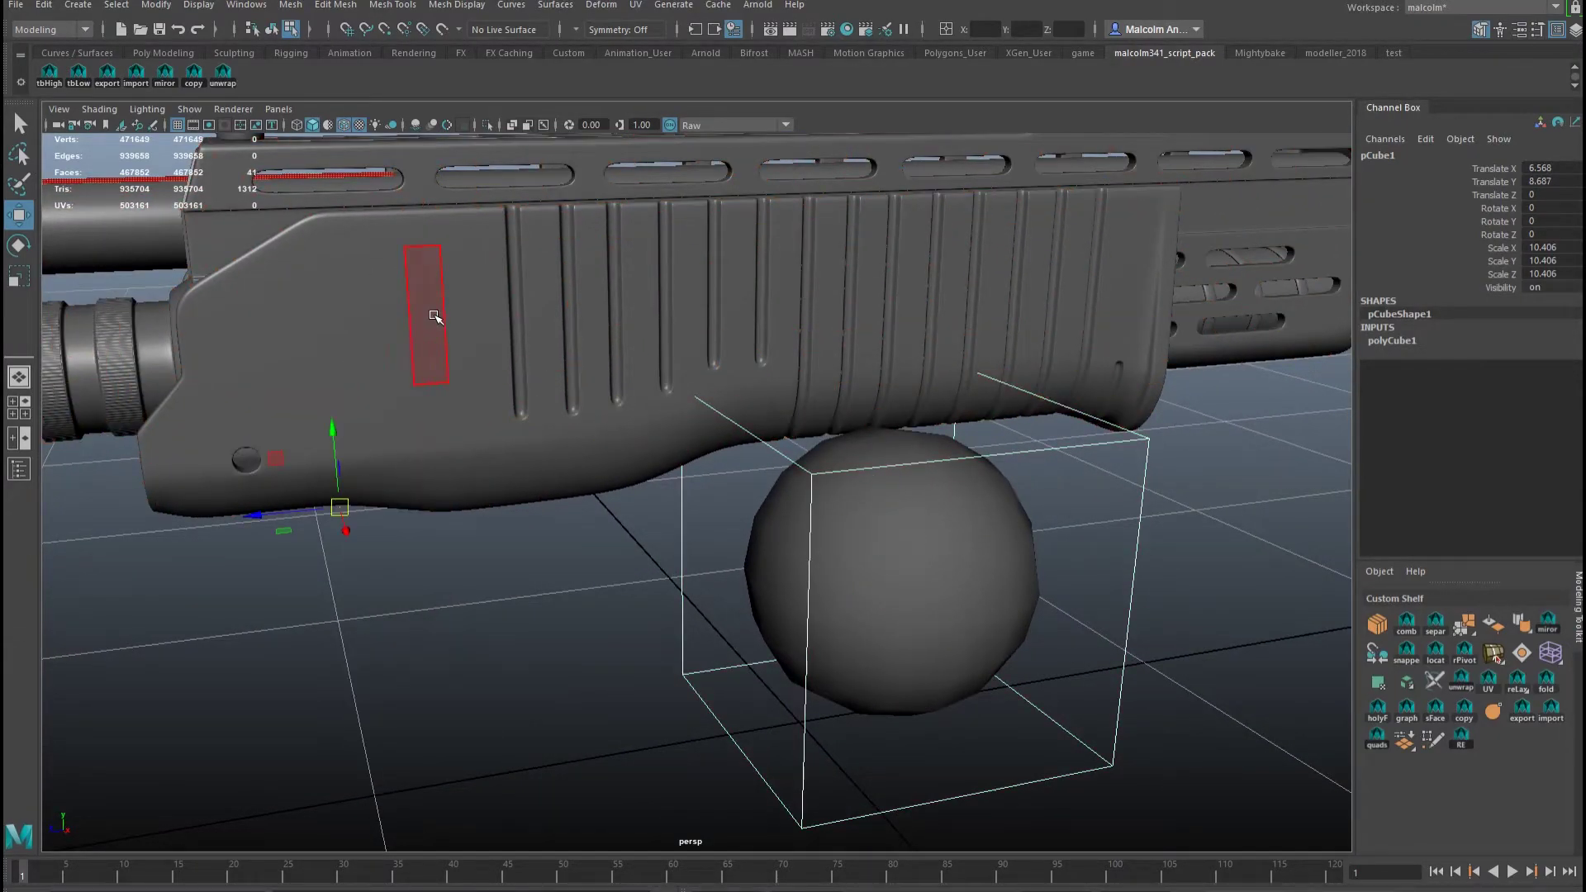
{"action": "left_click", "coordinate": [433, 315]}
{"action": "middle_click_drag", "start_coordinate": [542, 342], "coordinate": [581, 370], "text": "alt"}
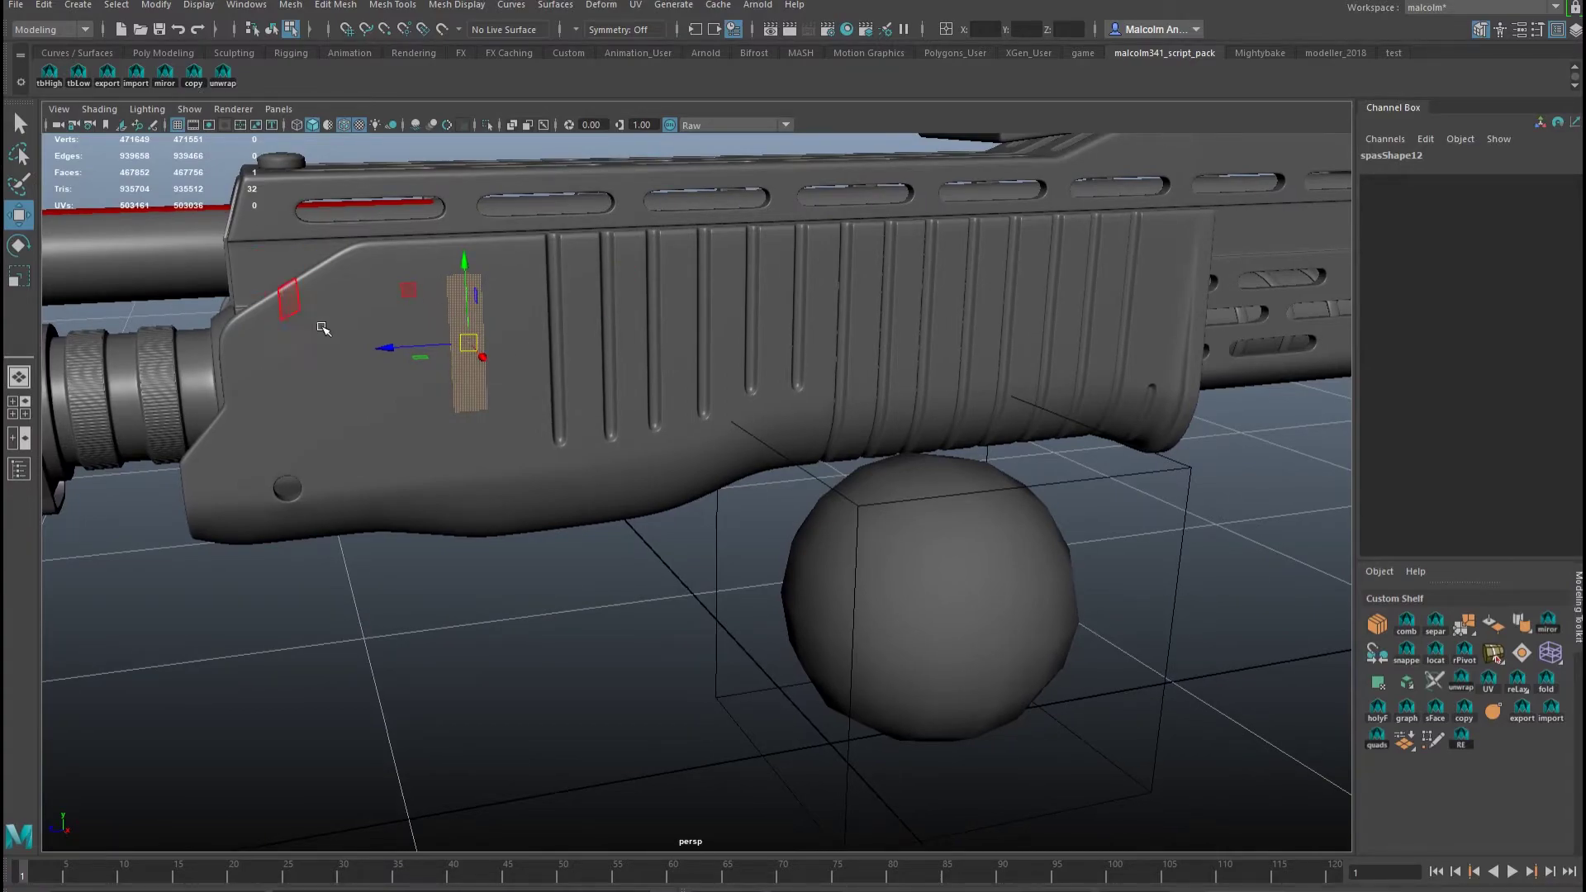
{"action": "left_click_drag", "start_coordinate": [322, 326], "coordinate": [353, 321], "text": "alt"}
{"action": "right_click_drag", "start_coordinate": [889, 534], "coordinate": [944, 463]}
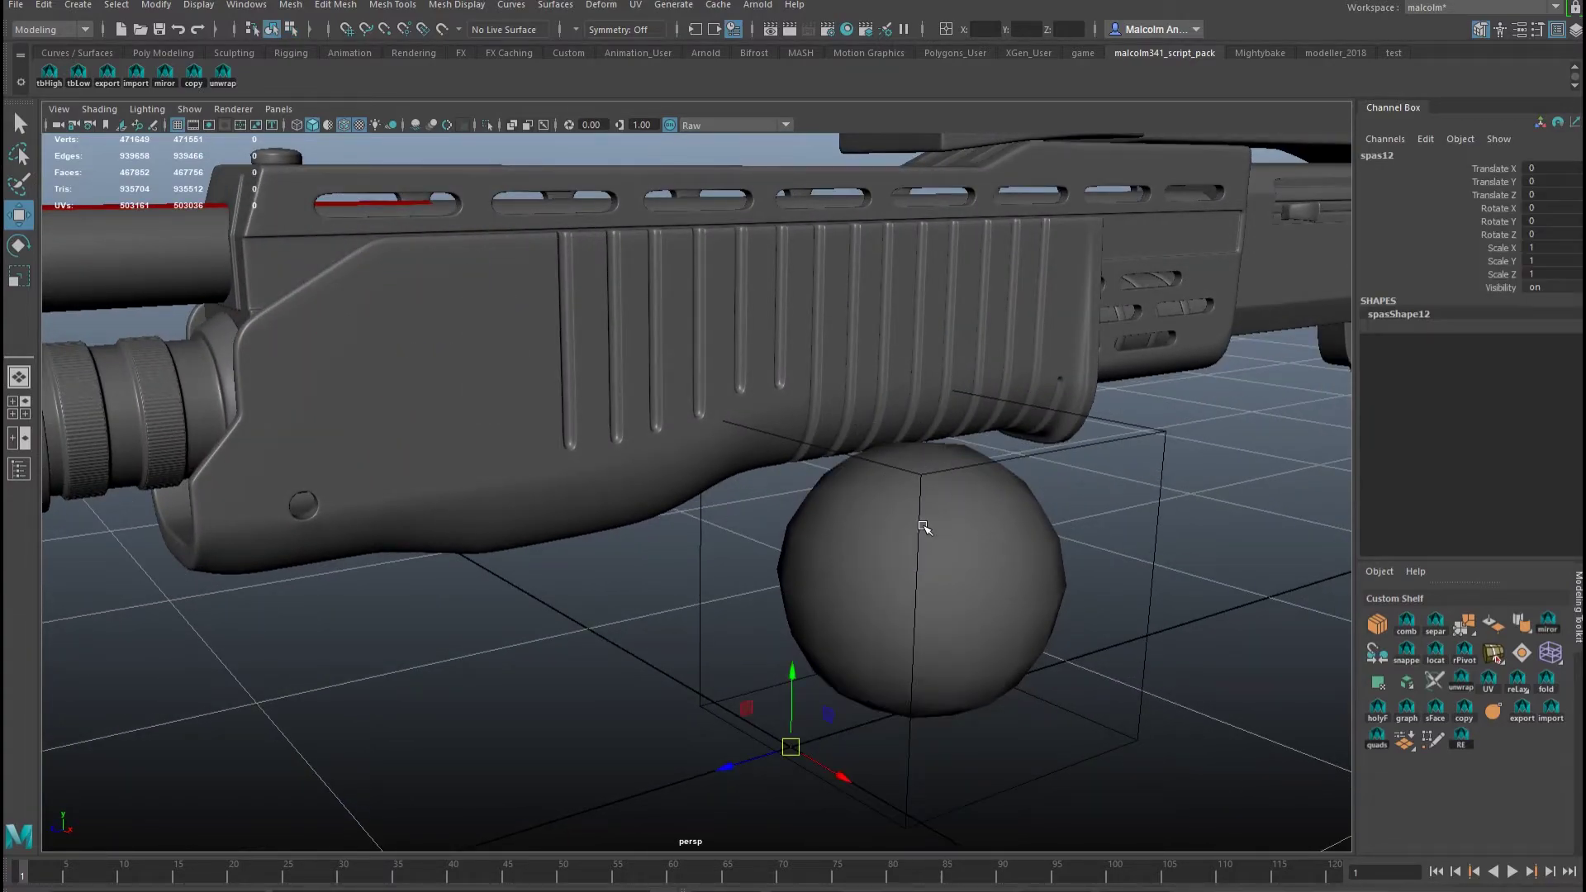
{"action": "left_click", "coordinate": [197, 82]}
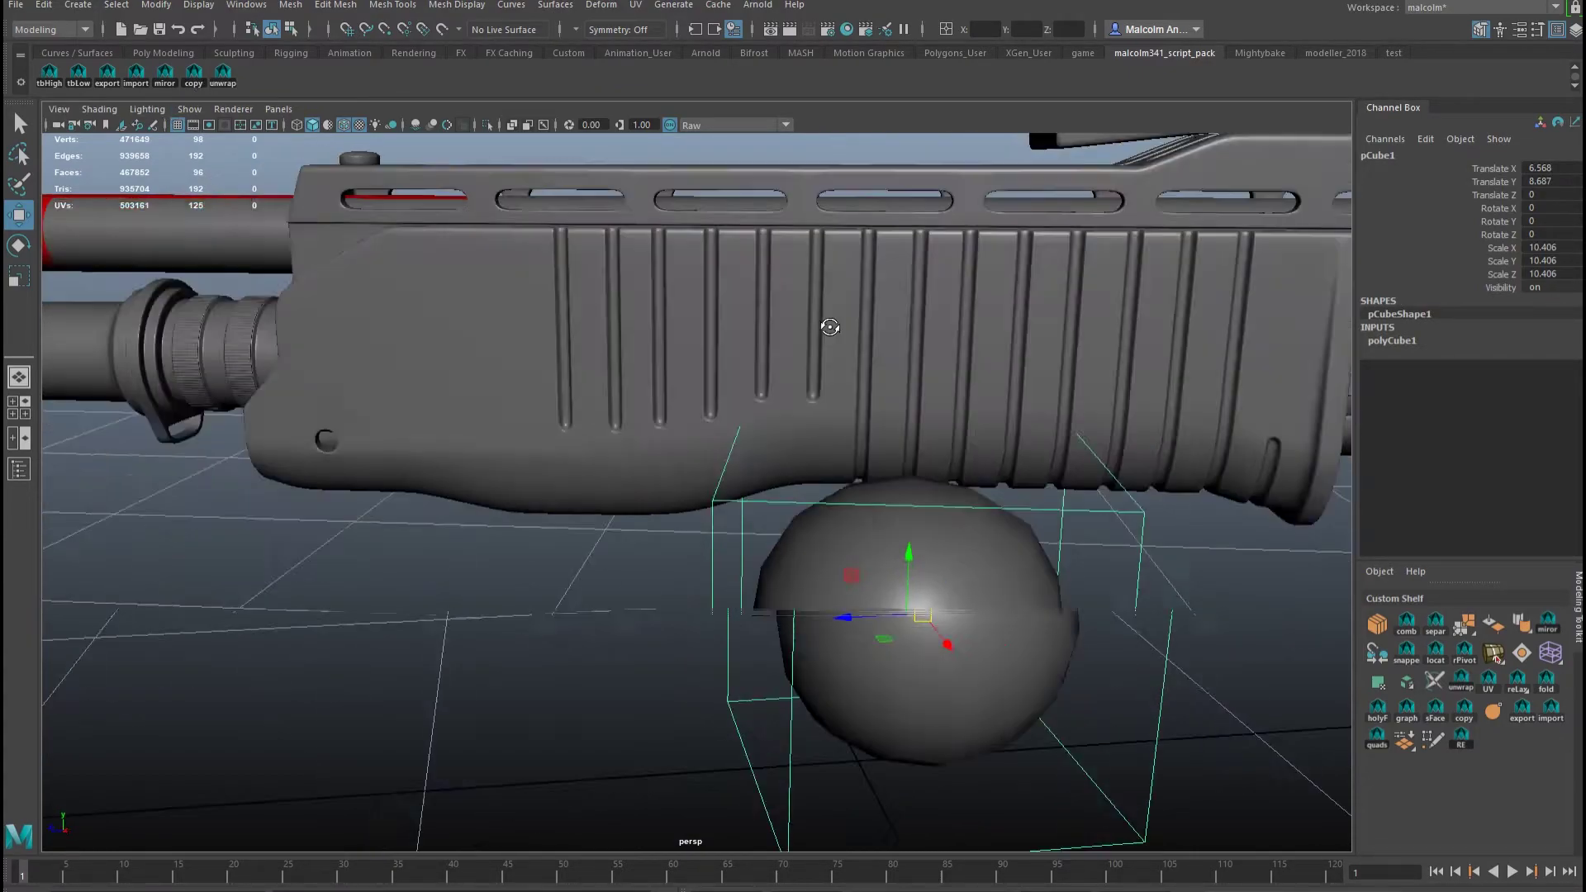
- Inspect the cube's shading beside the shotgun in both unsmoothed and smoothed display
{"action": "left_click_drag", "start_coordinate": [828, 325], "coordinate": [727, 335], "text": "alt"}
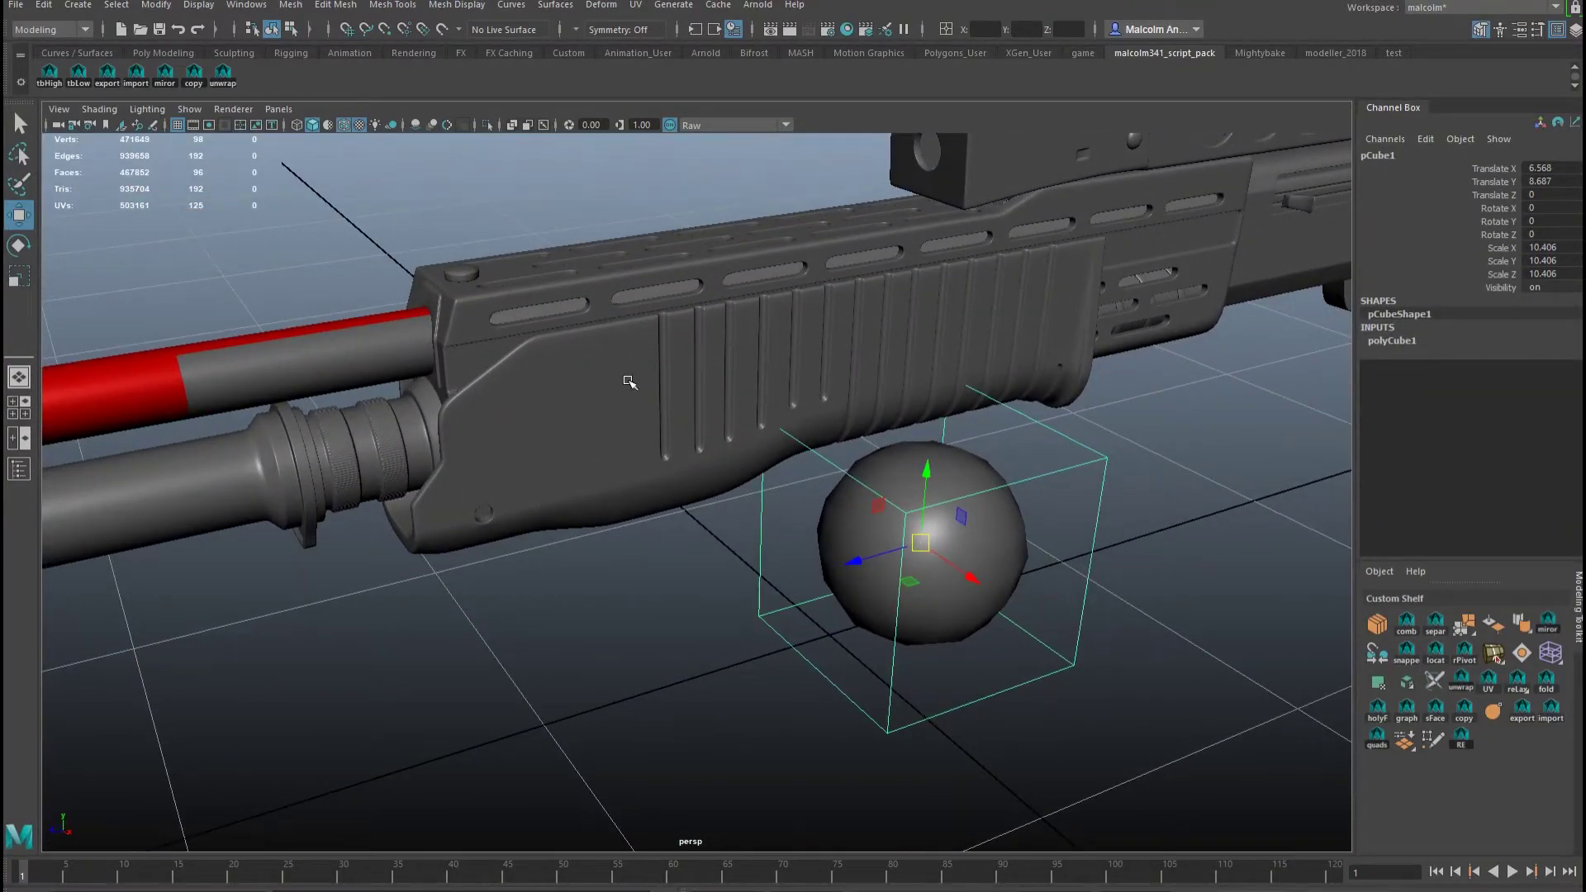
{"action": "left_click_drag", "start_coordinate": [628, 382], "coordinate": [708, 400], "text": "alt"}
{"action": "key", "text": "1"}
{"action": "key", "text": "3"}
- Copy the red material from a single face on the shotgun's barrel onto the whole smoothed cube
{"action": "left_click", "coordinate": [322, 299]}
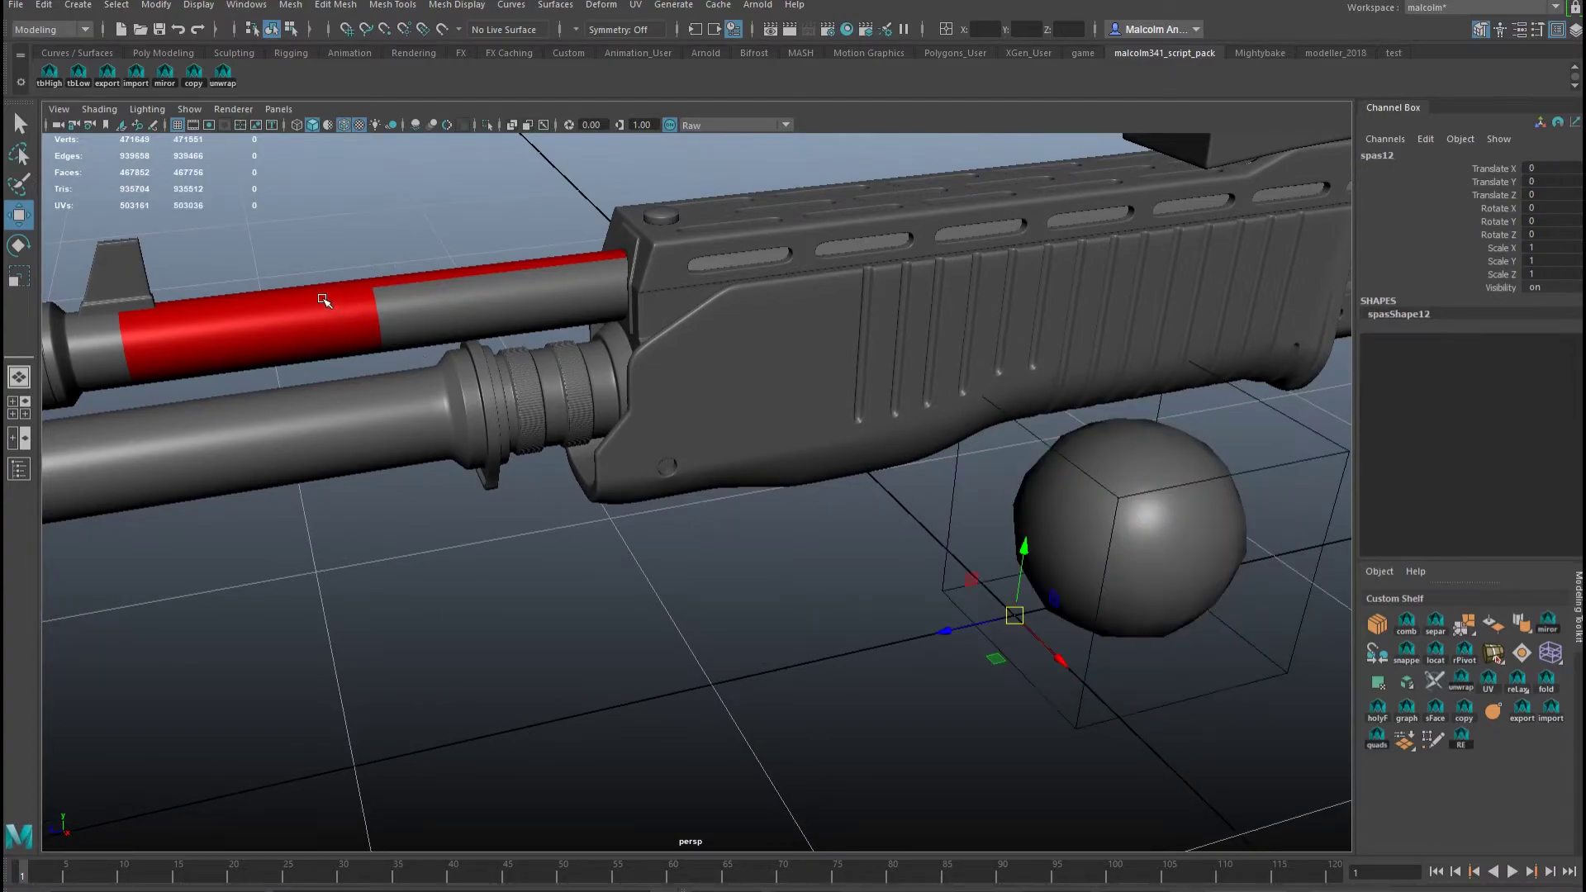
{"action": "right_click_drag", "start_coordinate": [323, 299], "coordinate": [322, 329]}
{"action": "left_click", "coordinate": [301, 319]}
{"action": "left_click", "coordinate": [302, 332], "text": "shift"}
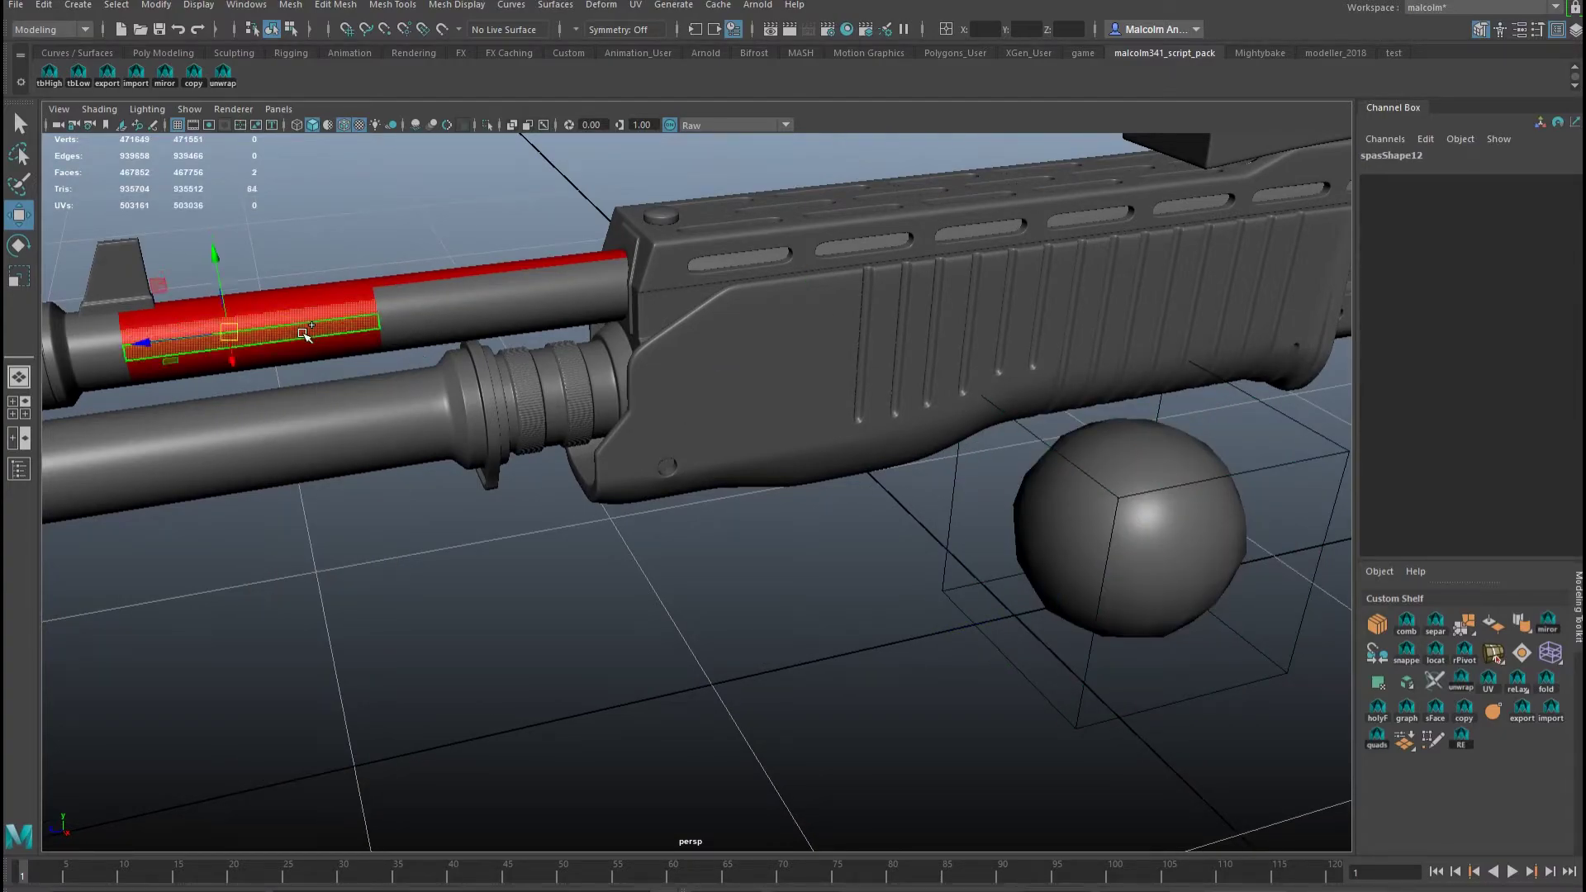
{"action": "left_click", "coordinate": [304, 334], "text": "ctrl"}
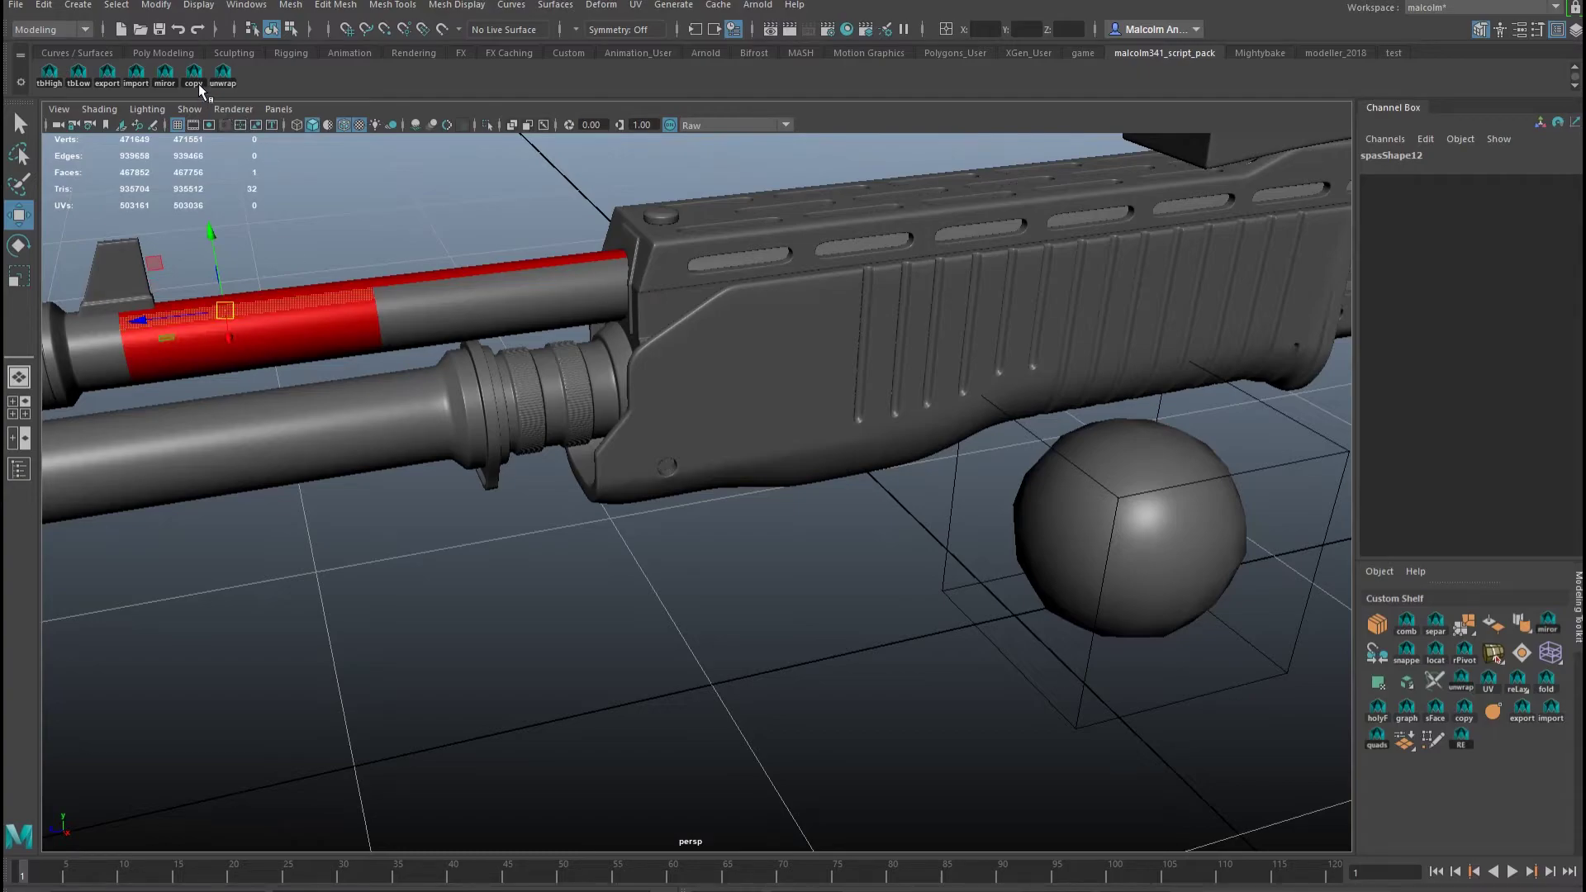
{"action": "left_click", "coordinate": [1150, 514]}
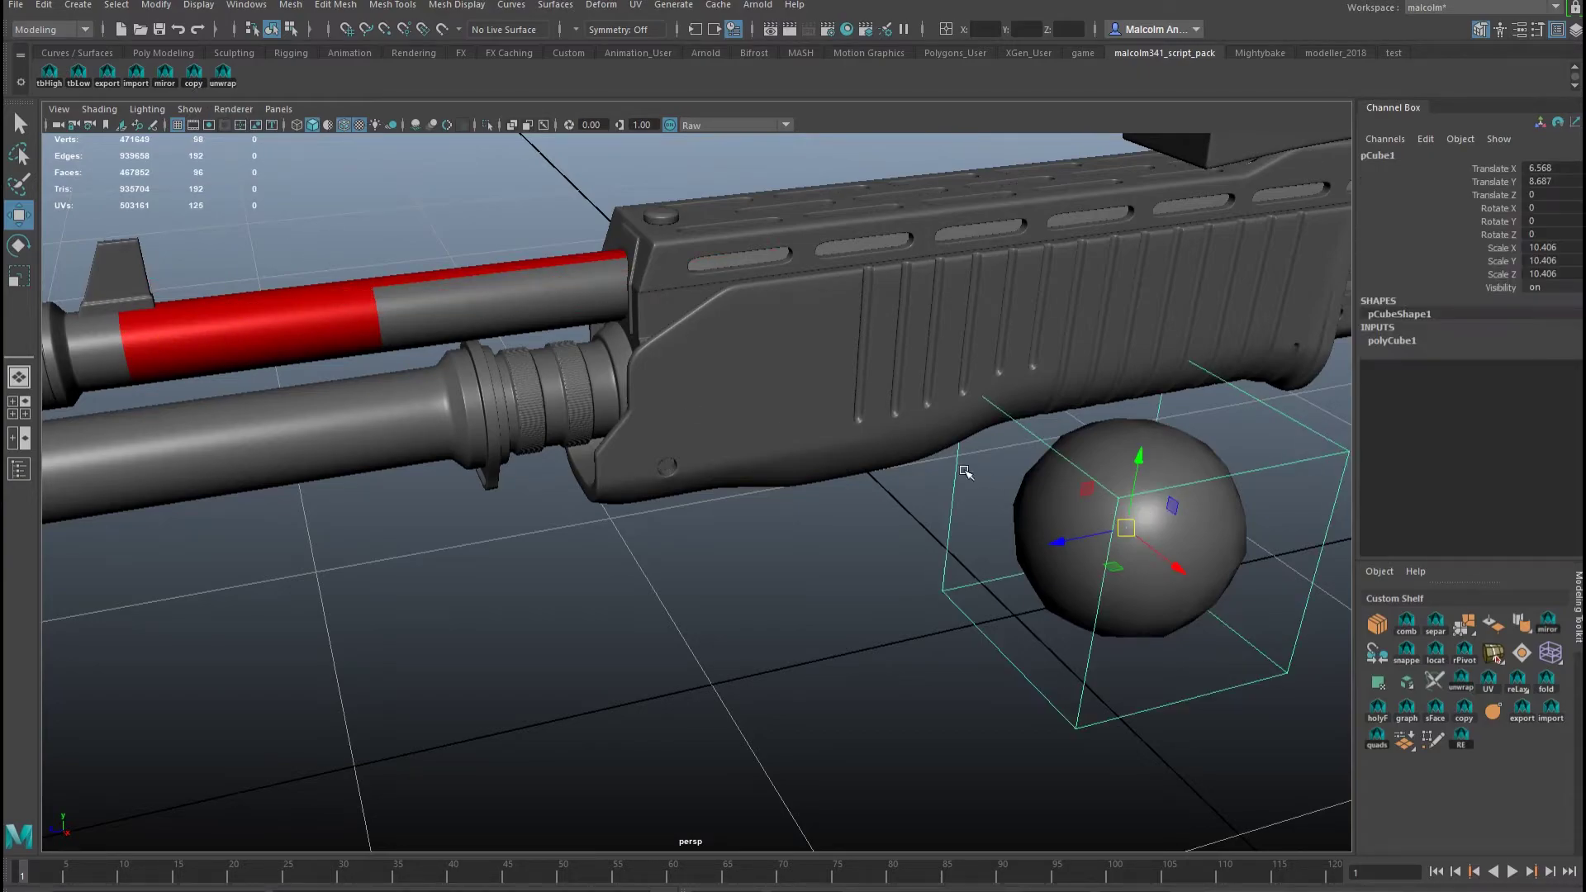
{"action": "left_click", "coordinate": [194, 72]}
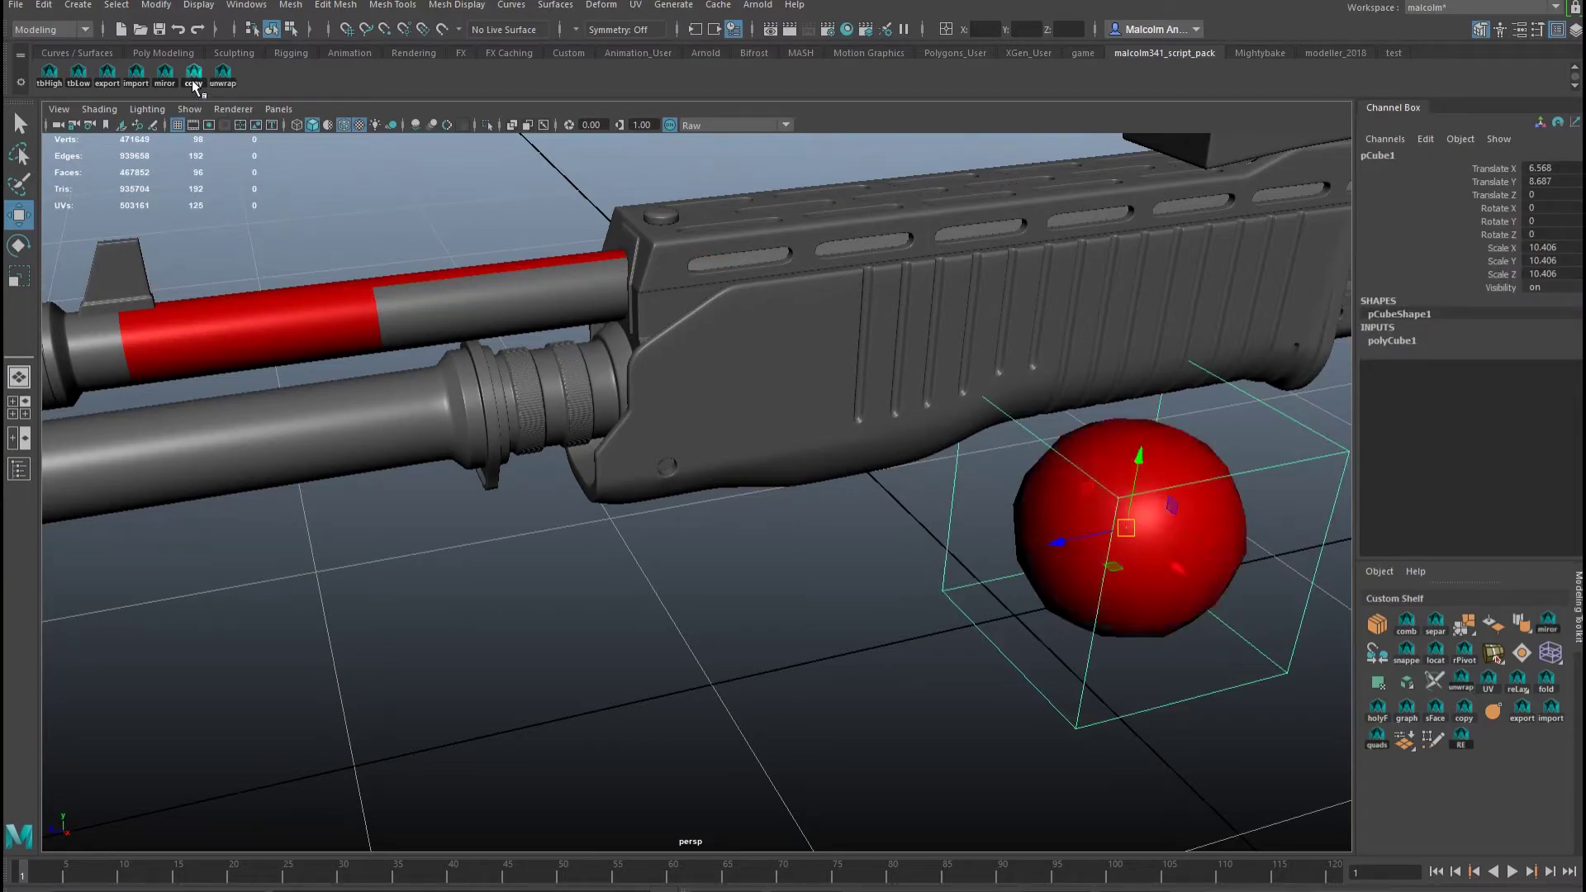
- Copy the material of a grey handguard face onto a single side face of the red cube and return to object mode
{"action": "left_click_drag", "start_coordinate": [790, 385], "coordinate": [587, 328], "text": "alt"}
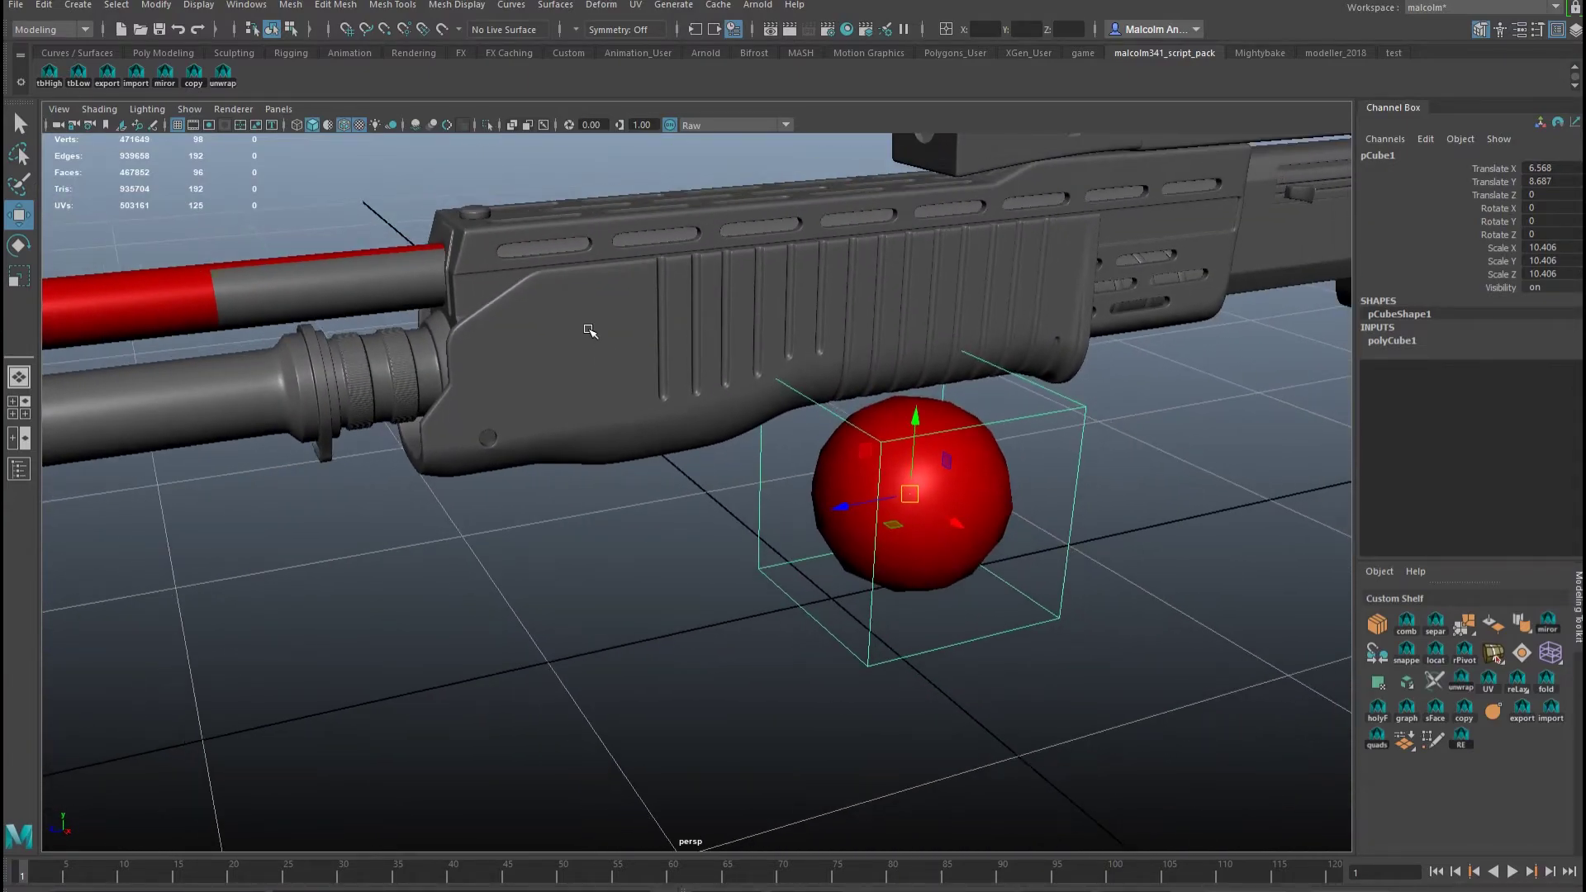
{"action": "left_click", "coordinate": [595, 302]}
{"action": "right_click_drag", "start_coordinate": [596, 303], "coordinate": [595, 328]}
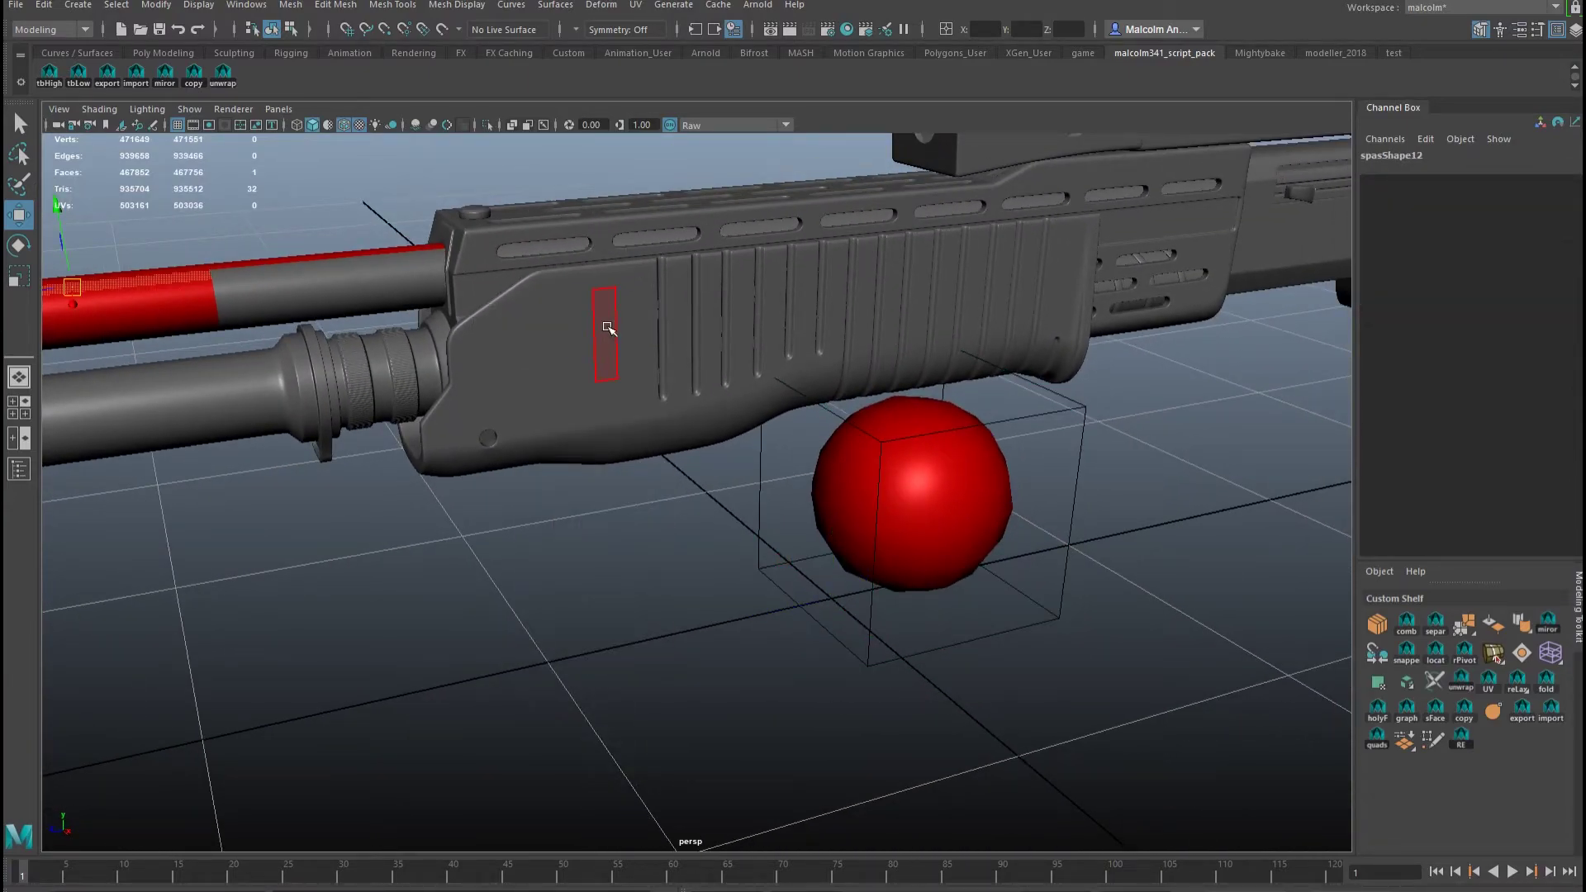
{"action": "left_click", "coordinate": [608, 328]}
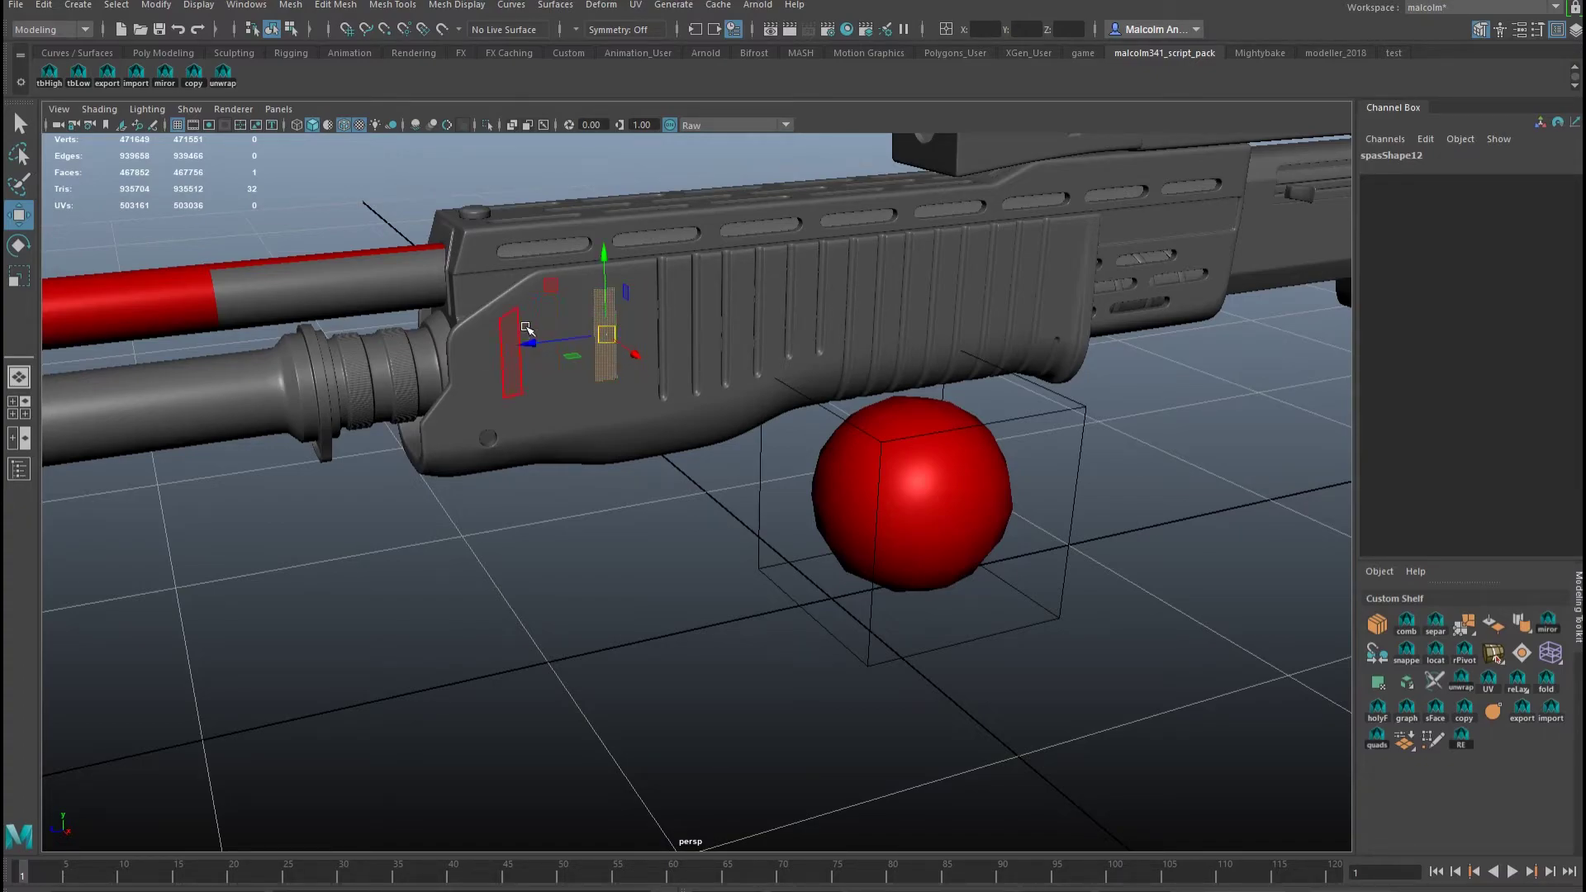
{"action": "left_click", "coordinate": [551, 319]}
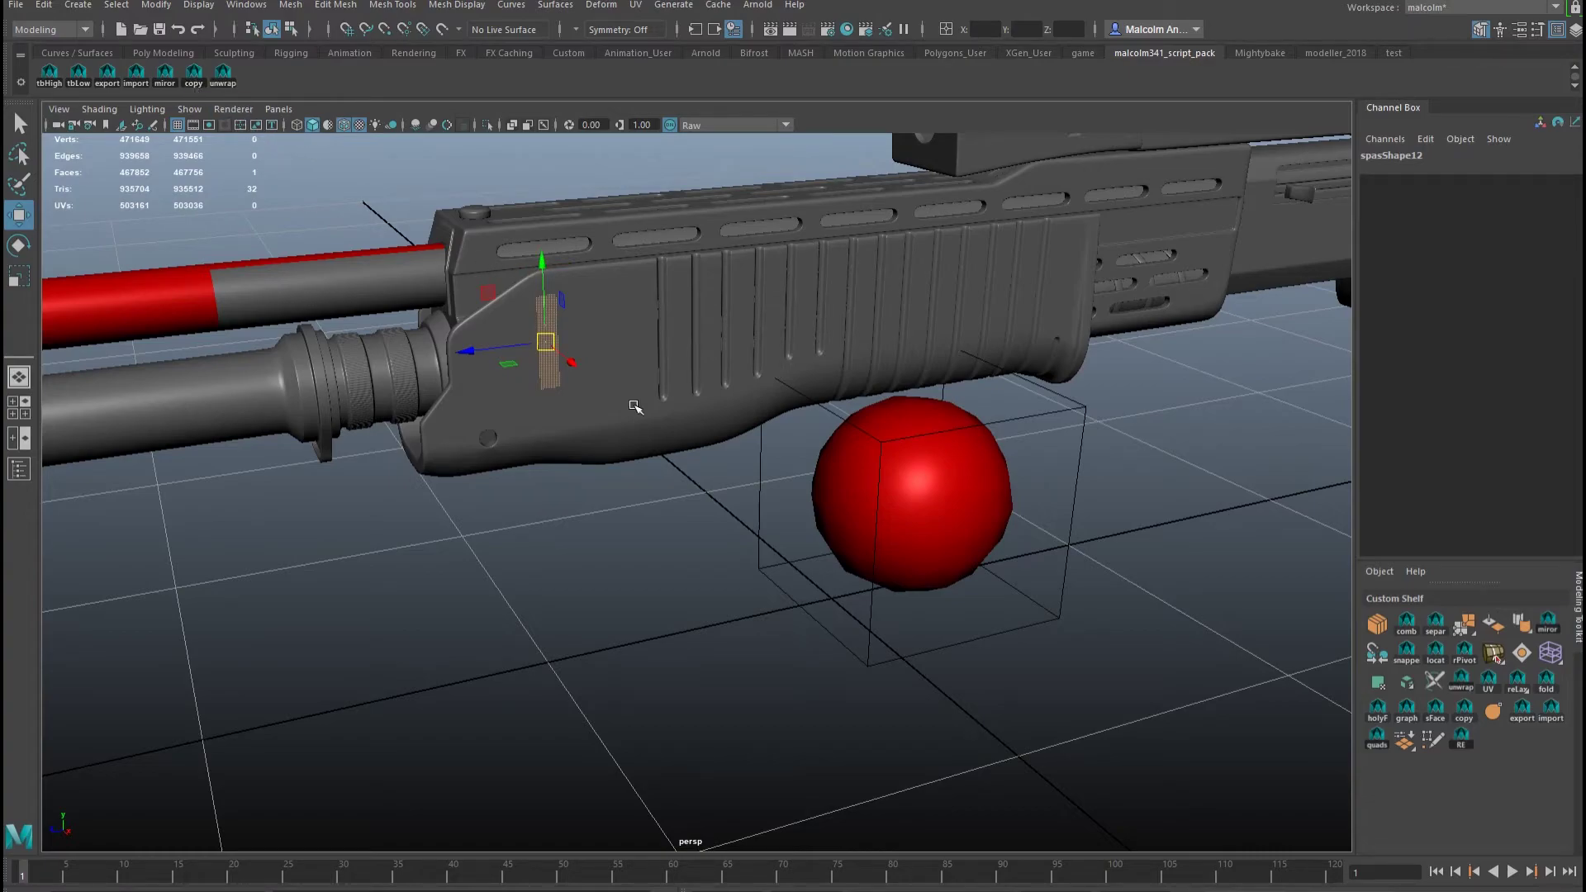
{"action": "left_click", "coordinate": [895, 470]}
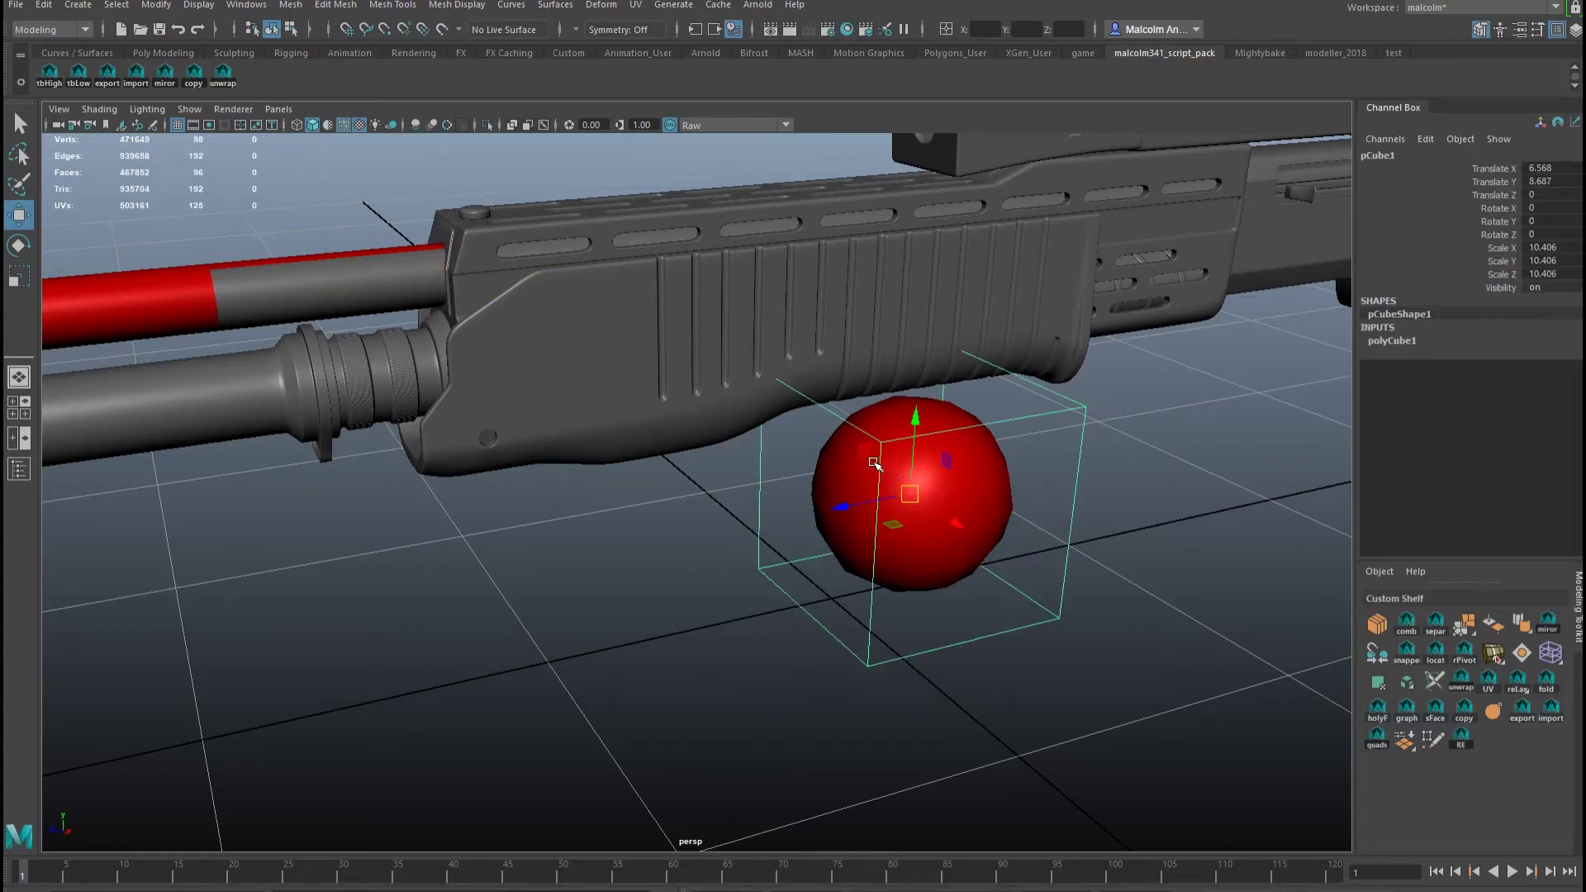
{"action": "mouse_move", "coordinate": [745, 418]}
{"action": "left_mouse_down", "text": "alt"}
{"action": "mouse_move", "coordinate": [740, 396]}
{"action": "mouse_move", "coordinate": [711, 395]}
{"action": "mouse_move", "coordinate": [739, 402]}
{"action": "left_mouse_up", "text": "alt"}
{"action": "right_click", "coordinate": [745, 402]}
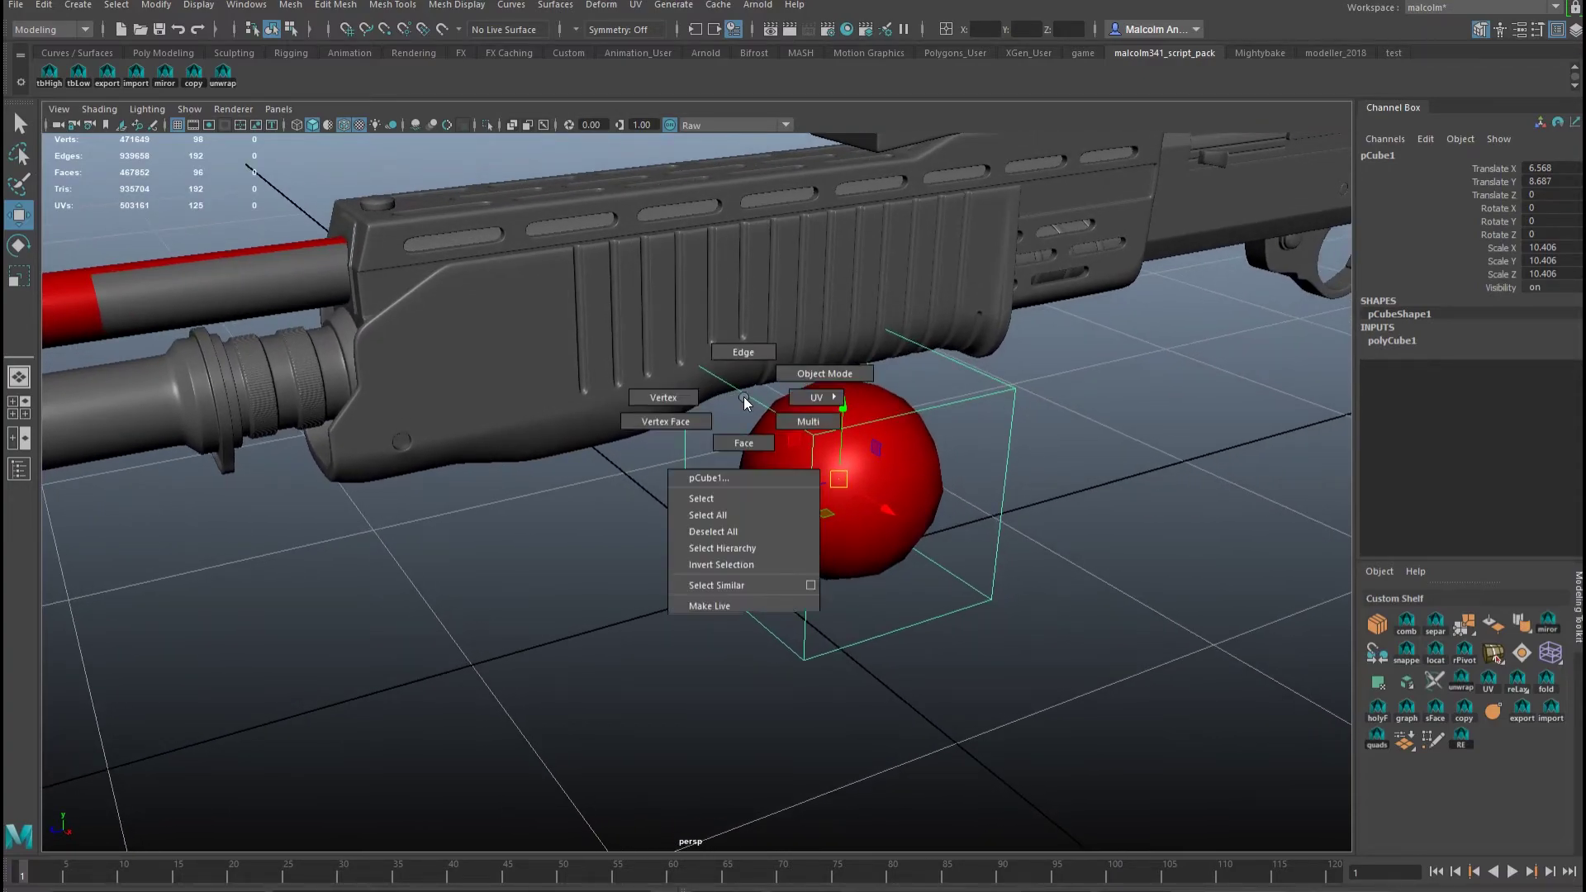
{"action": "left_click", "coordinate": [744, 443]}
{"action": "left_click", "coordinate": [914, 471]}
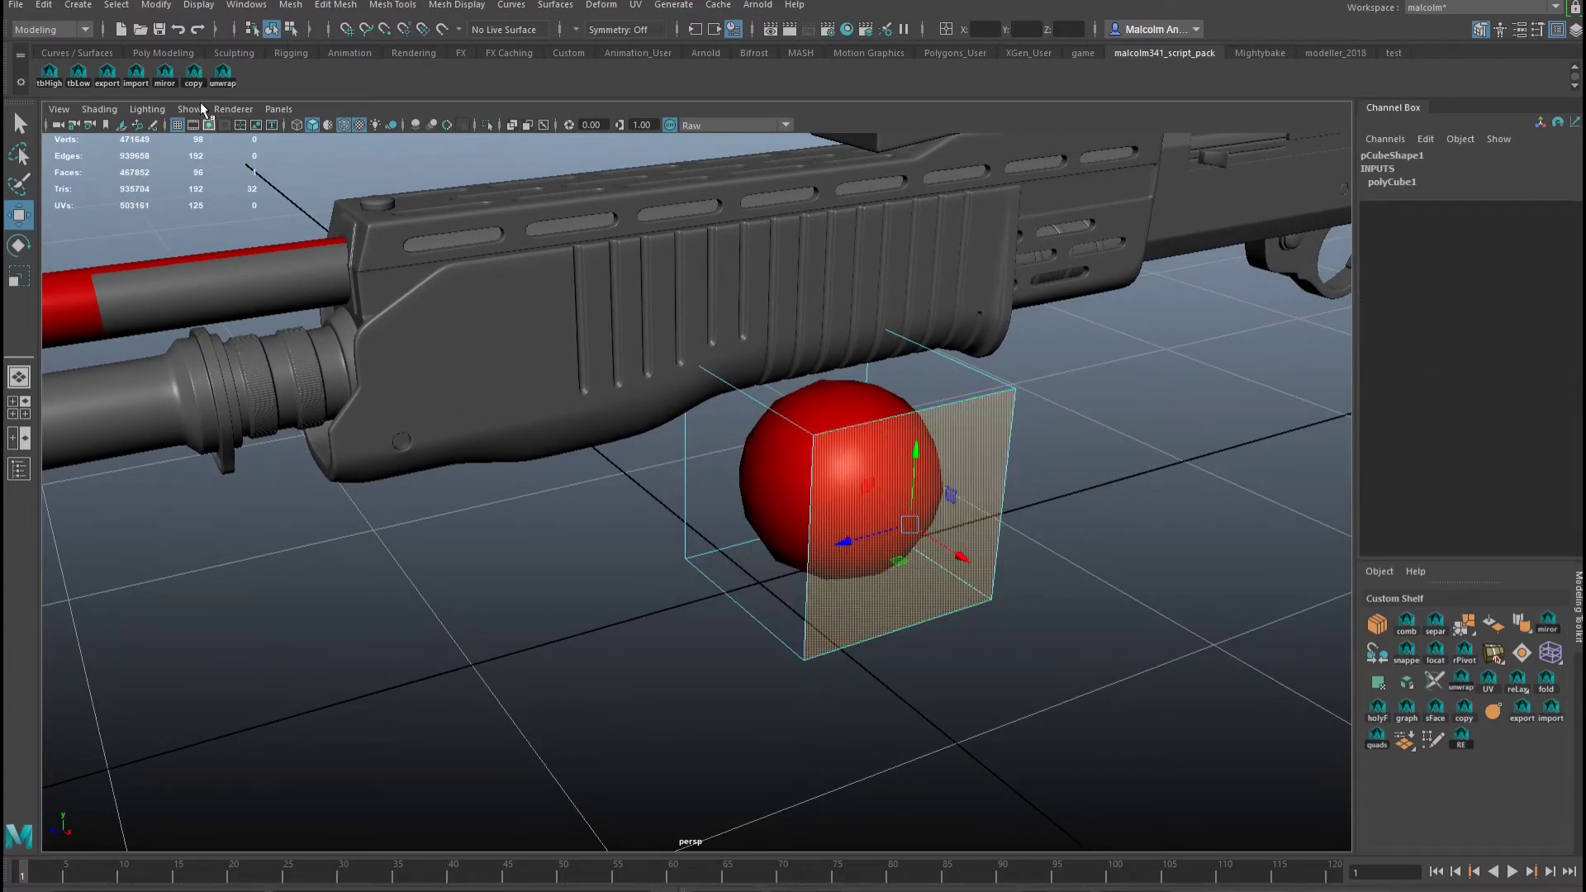
{"action": "right_click", "coordinate": [812, 371]}
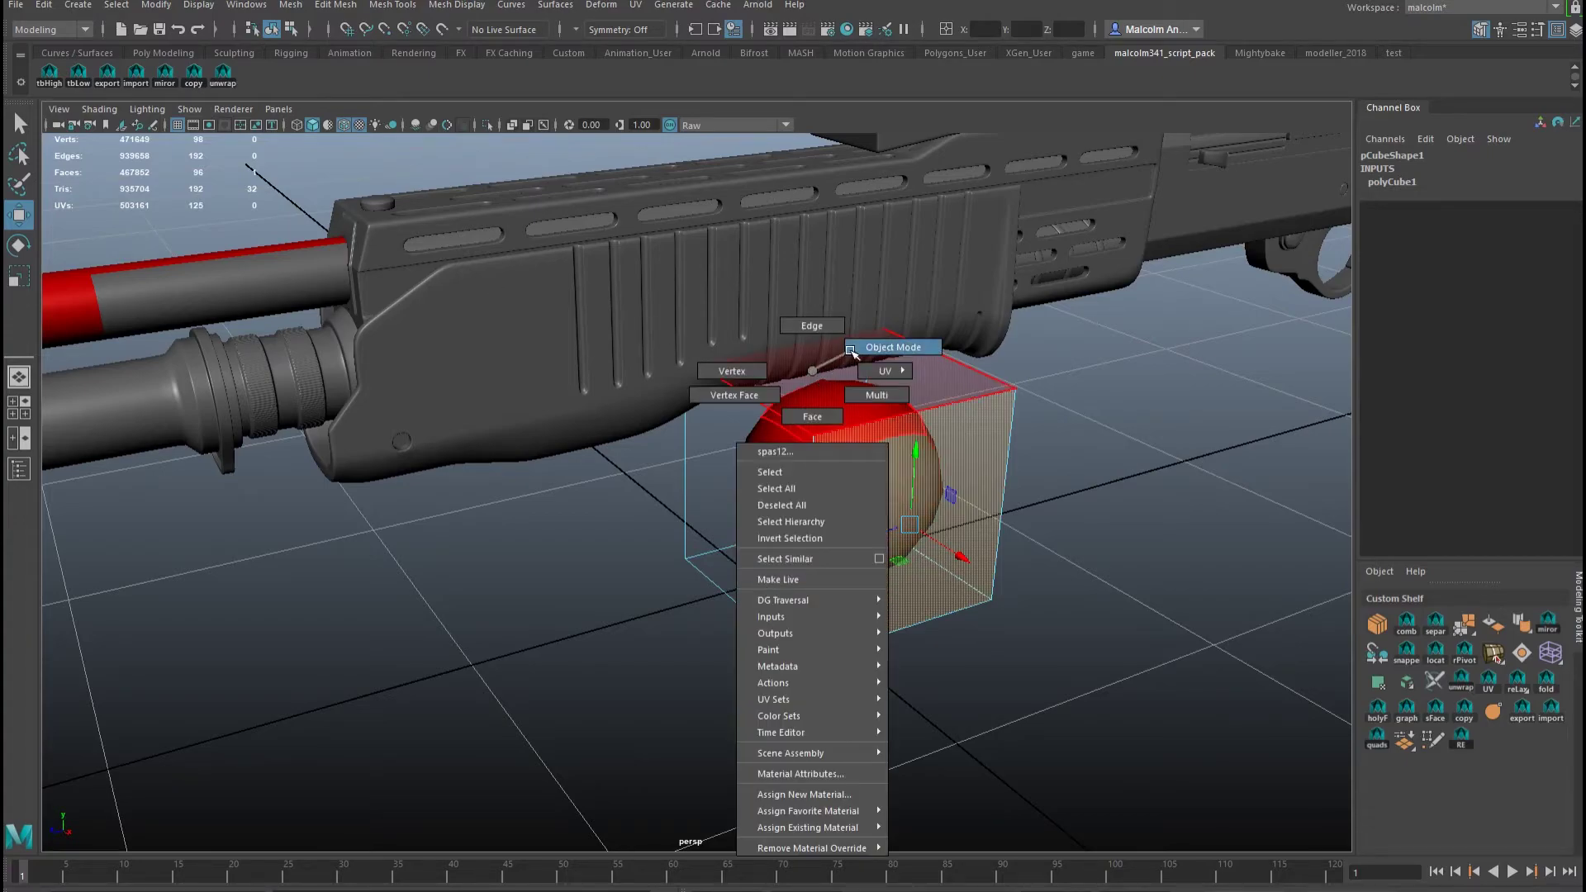
{"action": "left_click", "coordinate": [851, 350]}
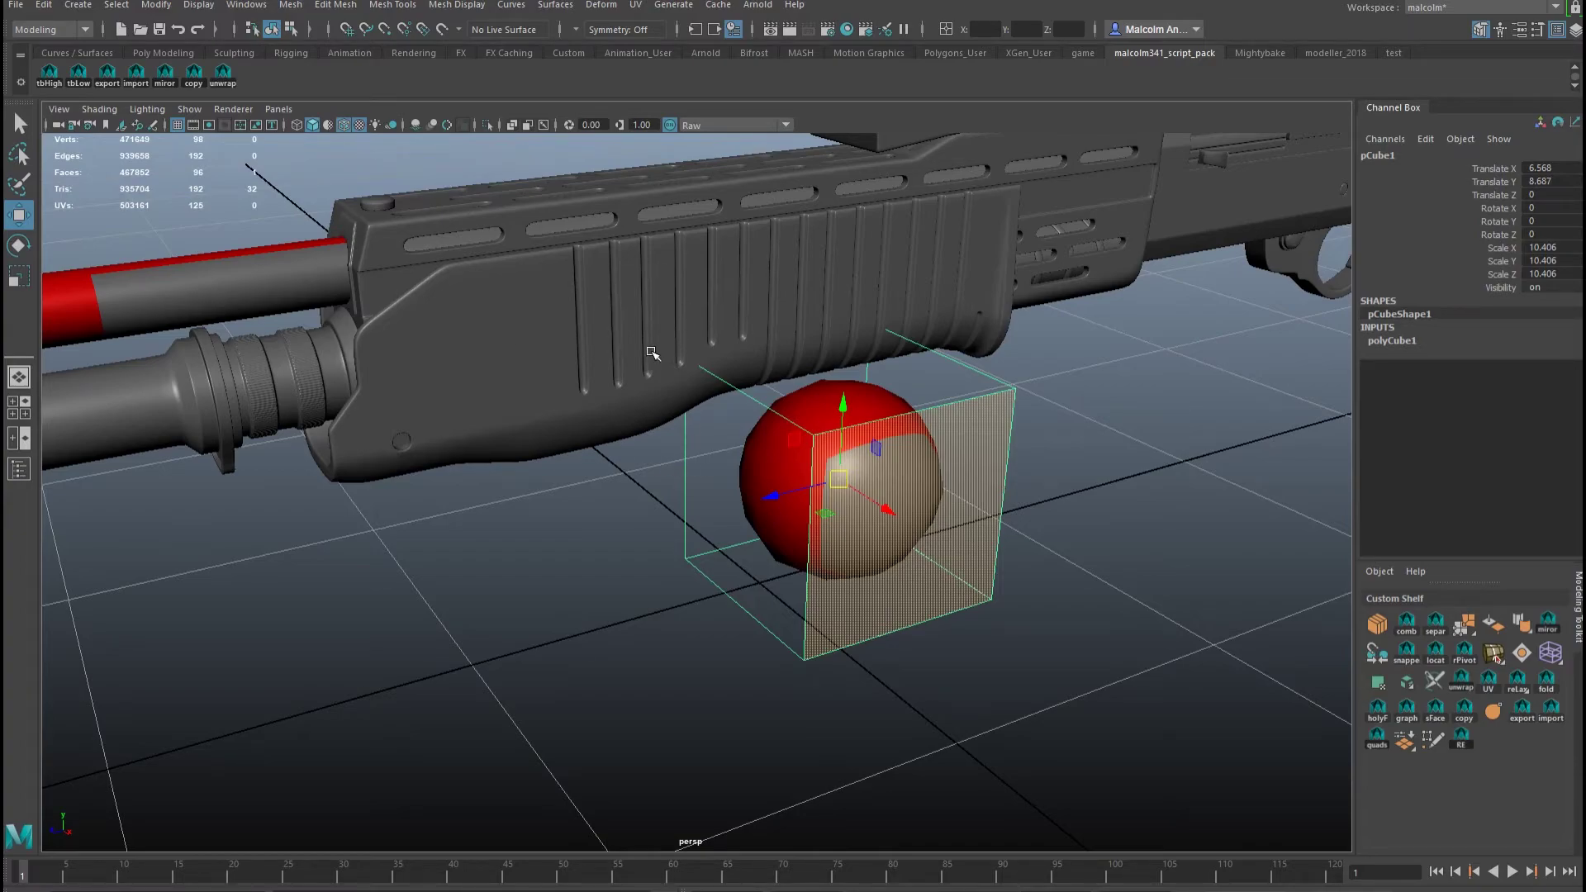
- Create a second polygon cube, display it smoothed, and scale it uniformly to about 18.9
{"action": "left_click_drag", "start_coordinate": [686, 346], "coordinate": [680, 339], "text": "alt"}
{"action": "right_click_drag", "start_coordinate": [680, 339], "coordinate": [630, 460], "text": "alt"}
{"action": "middle_click_drag", "start_coordinate": [630, 460], "coordinate": [609, 368], "text": "alt"}
{"action": "right_click_drag", "start_coordinate": [608, 368], "coordinate": [627, 372], "text": "alt"}
{"action": "left_click", "coordinate": [543, 427]}
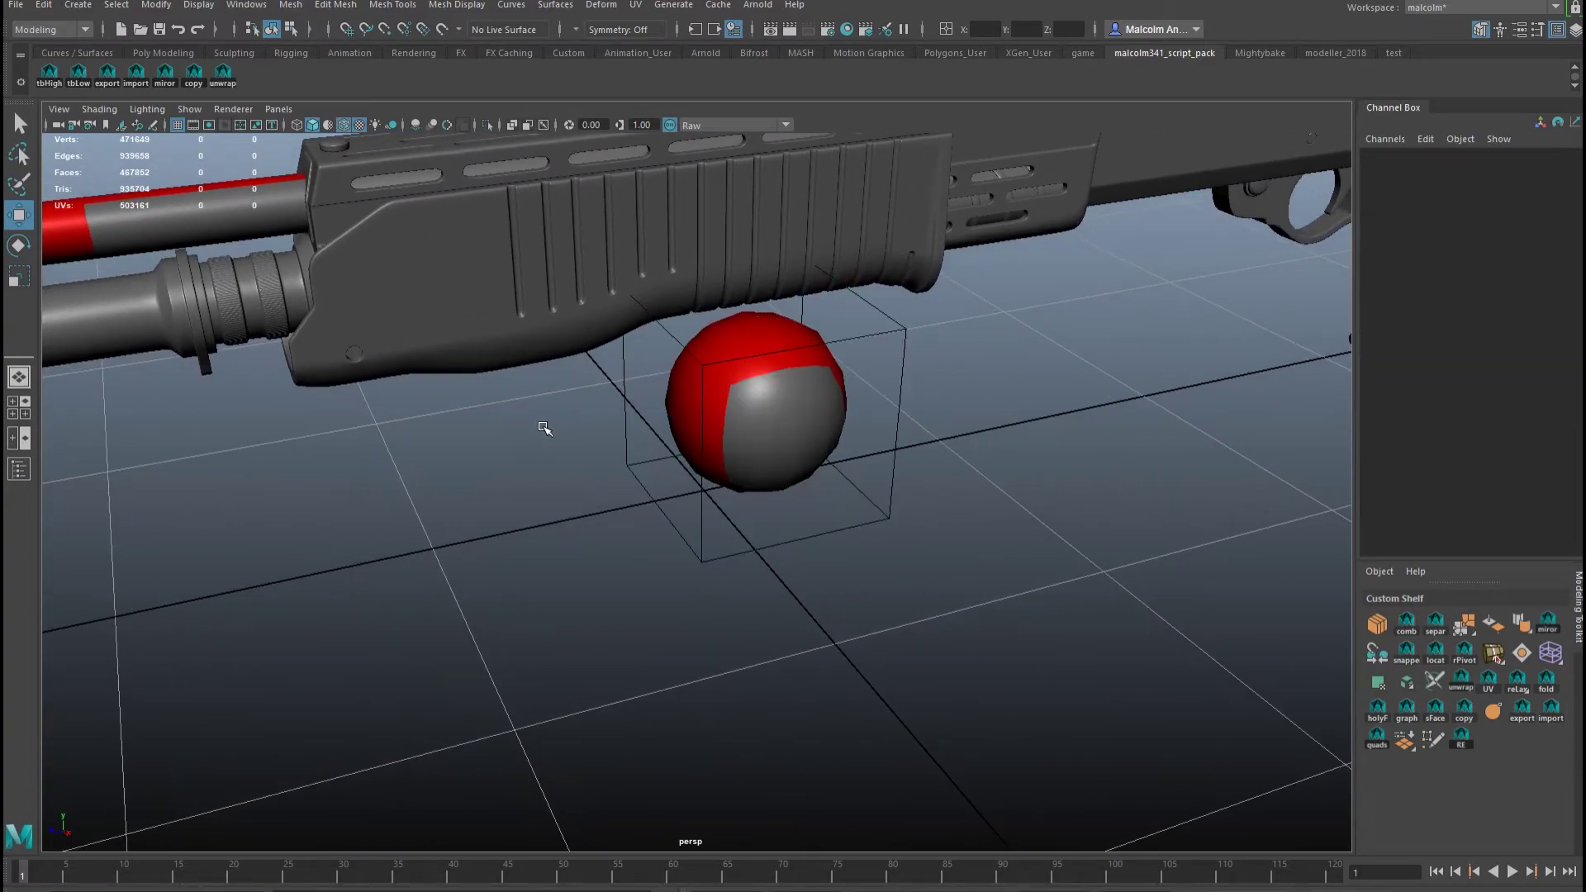
{"action": "right_click_drag", "start_coordinate": [543, 426], "coordinate": [542, 468], "text": "shift"}
{"action": "key", "text": "r"}
{"action": "middle_click_drag", "start_coordinate": [457, 432], "coordinate": [541, 426]}
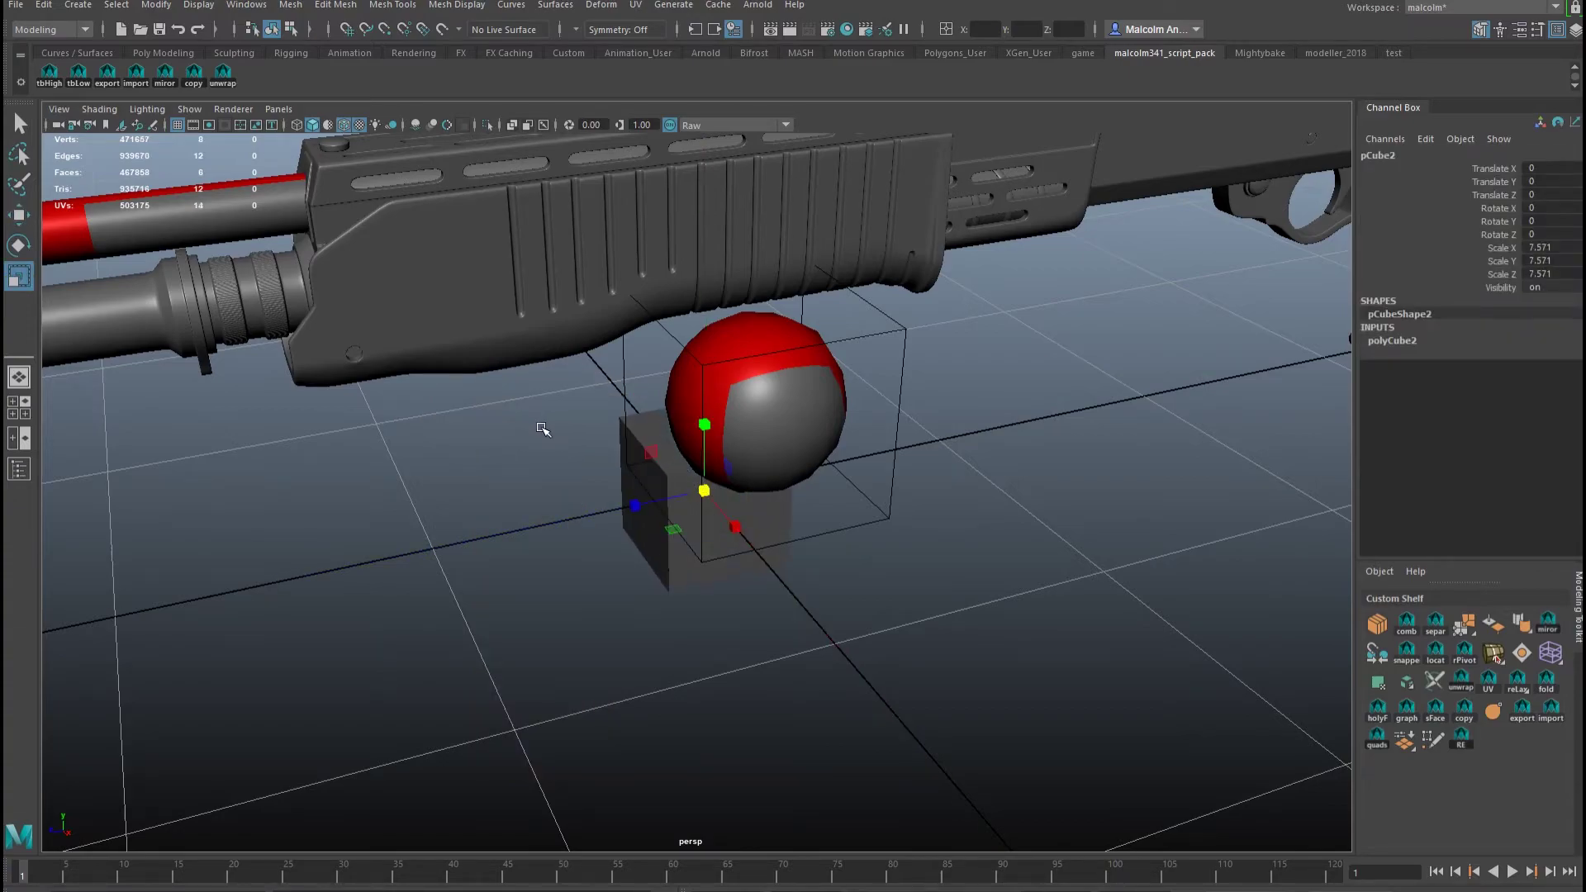
{"action": "key", "text": "3"}
{"action": "middle_click_drag", "start_coordinate": [413, 441], "coordinate": [577, 411]}
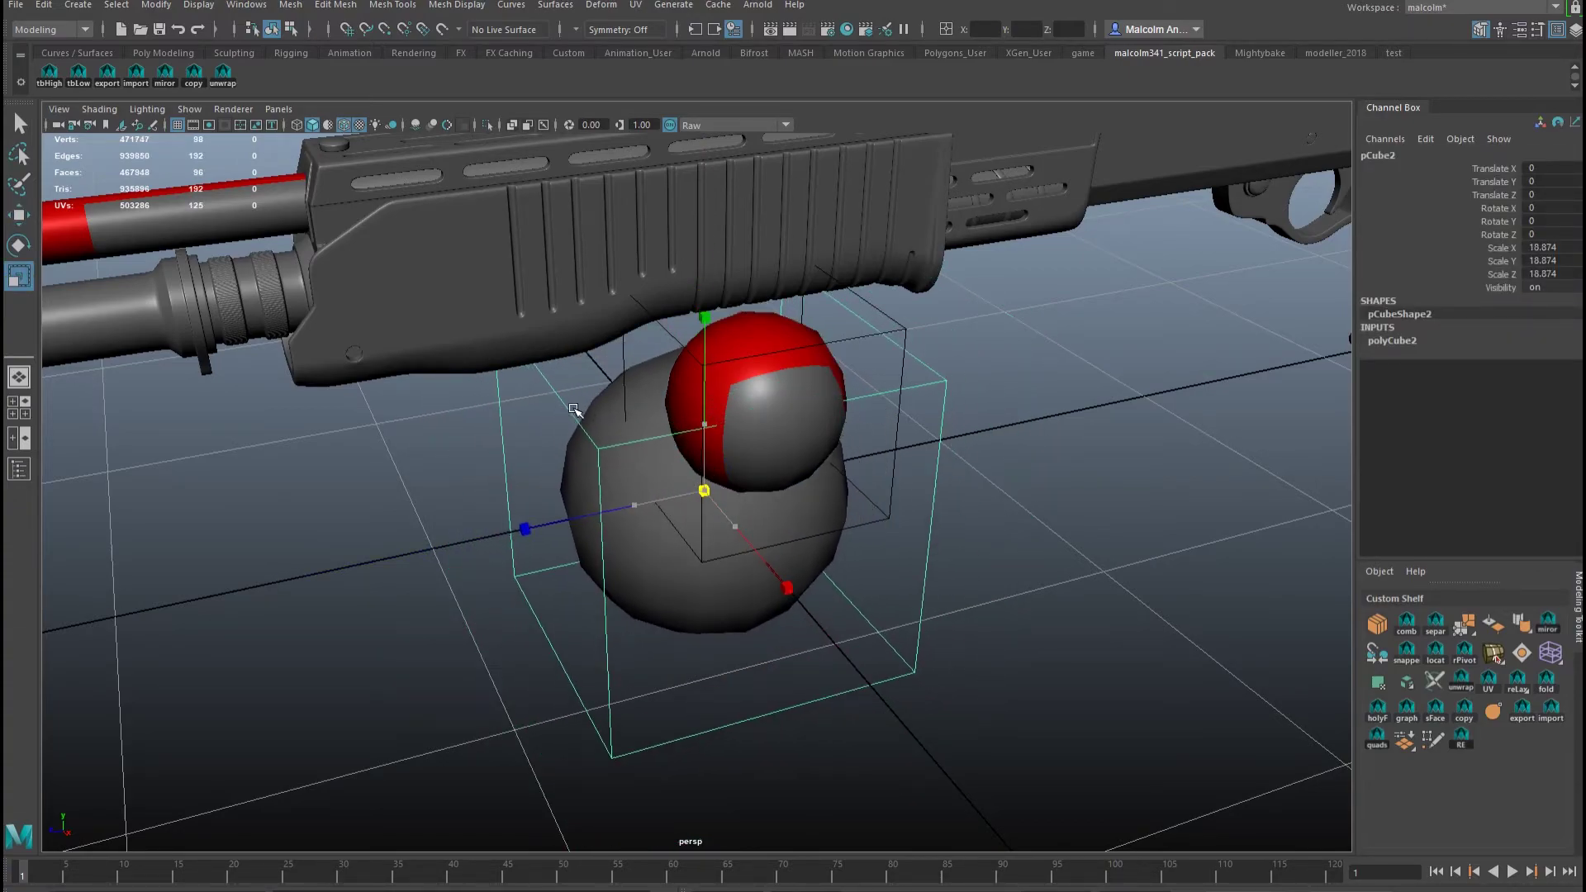
- Move the second cube to about X 6.6, Y 3.9, Z -21.4 and copy the grey material onto it
{"action": "key", "text": "w"}
{"action": "middle_click_drag", "start_coordinate": [509, 449], "coordinate": [890, 372]}
{"action": "left_click_drag", "start_coordinate": [737, 396], "coordinate": [611, 455], "text": "alt"}
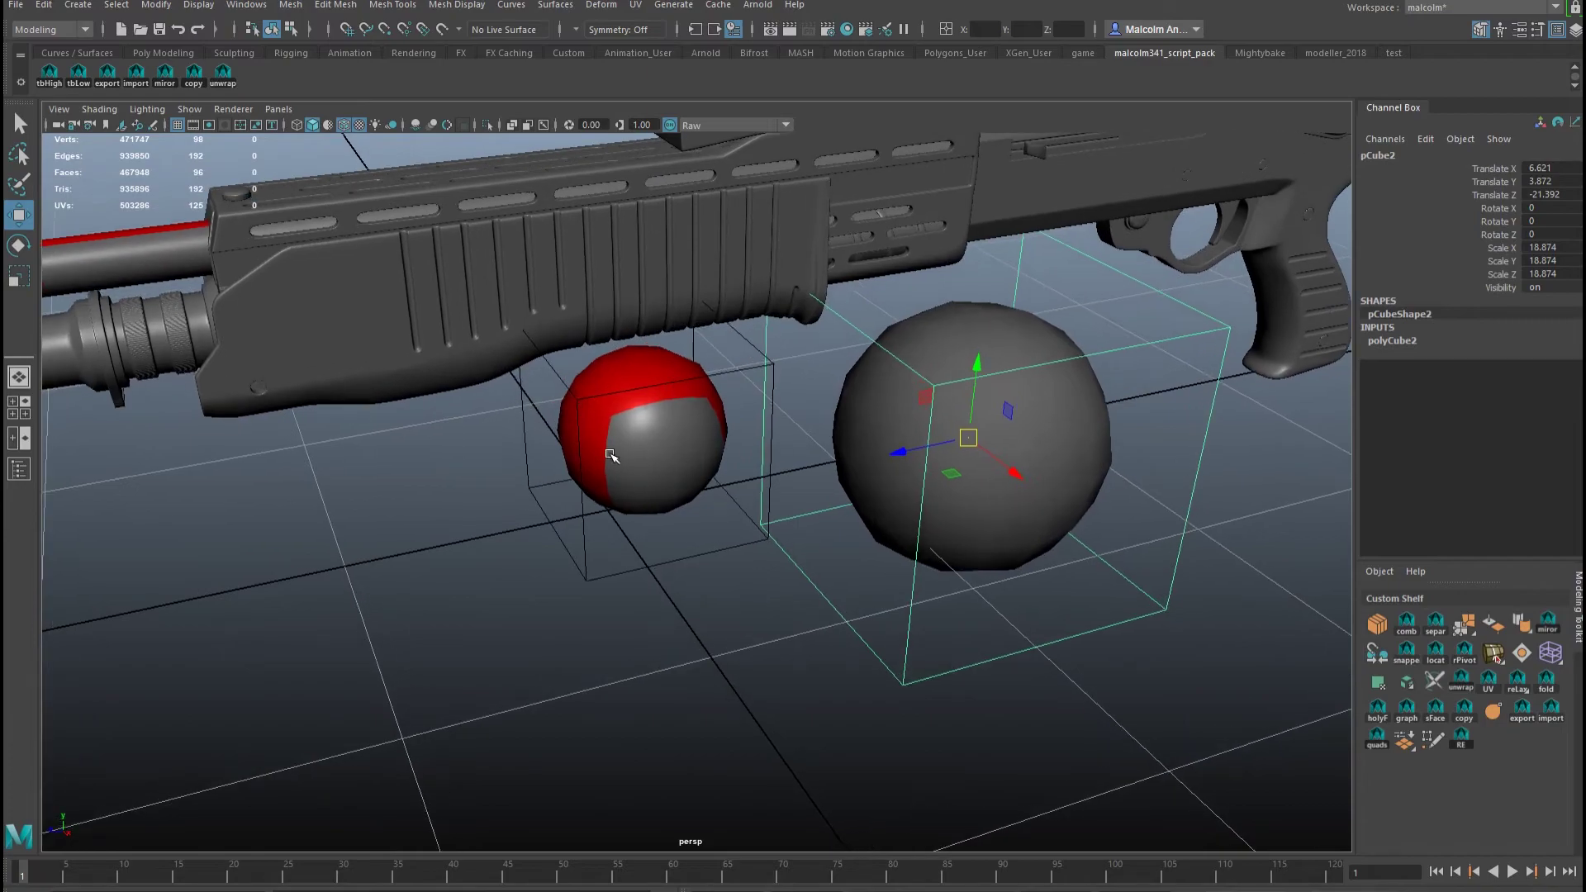
{"action": "left_click", "coordinate": [191, 82]}
- Copy the red material from a face of the small two-coloured cube onto the larger cube and the whole small cube
{"action": "left_click_drag", "start_coordinate": [644, 425], "coordinate": [611, 412], "text": "alt"}
{"action": "left_click_drag", "start_coordinate": [519, 378], "coordinate": [602, 379], "text": "alt"}
{"action": "right_click_drag", "start_coordinate": [602, 379], "coordinate": [620, 412], "text": "alt"}
{"action": "left_click", "coordinate": [620, 412]}
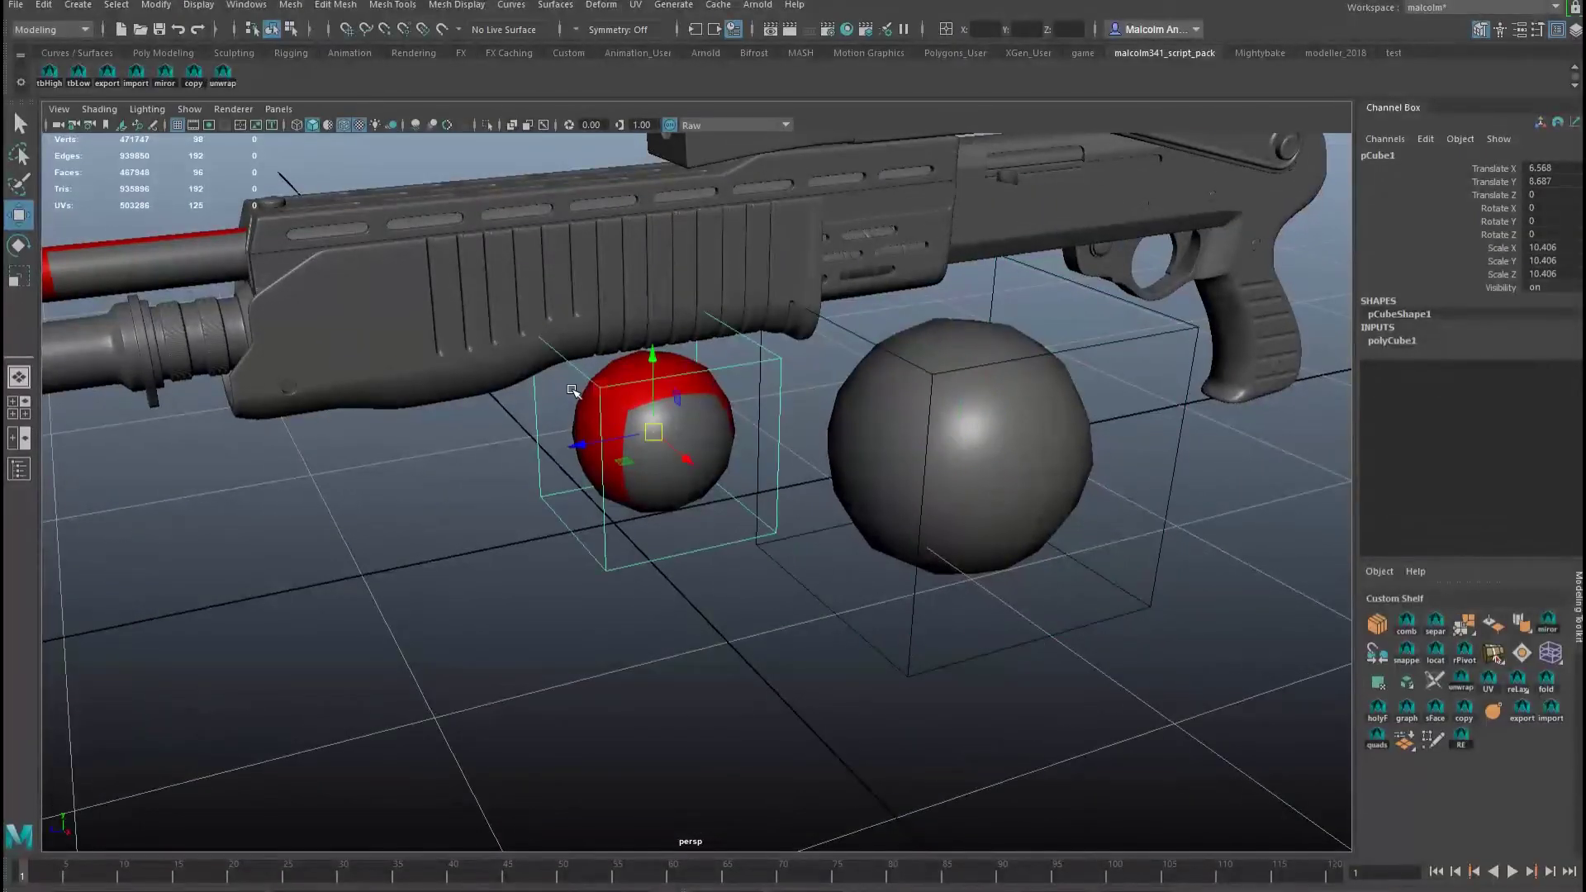
{"action": "left_click_drag", "start_coordinate": [571, 390], "coordinate": [574, 355], "text": "alt"}
{"action": "key", "text": "q"}
{"action": "right_click_drag", "start_coordinate": [575, 359], "coordinate": [637, 338]}
{"action": "left_click", "coordinate": [611, 356]}
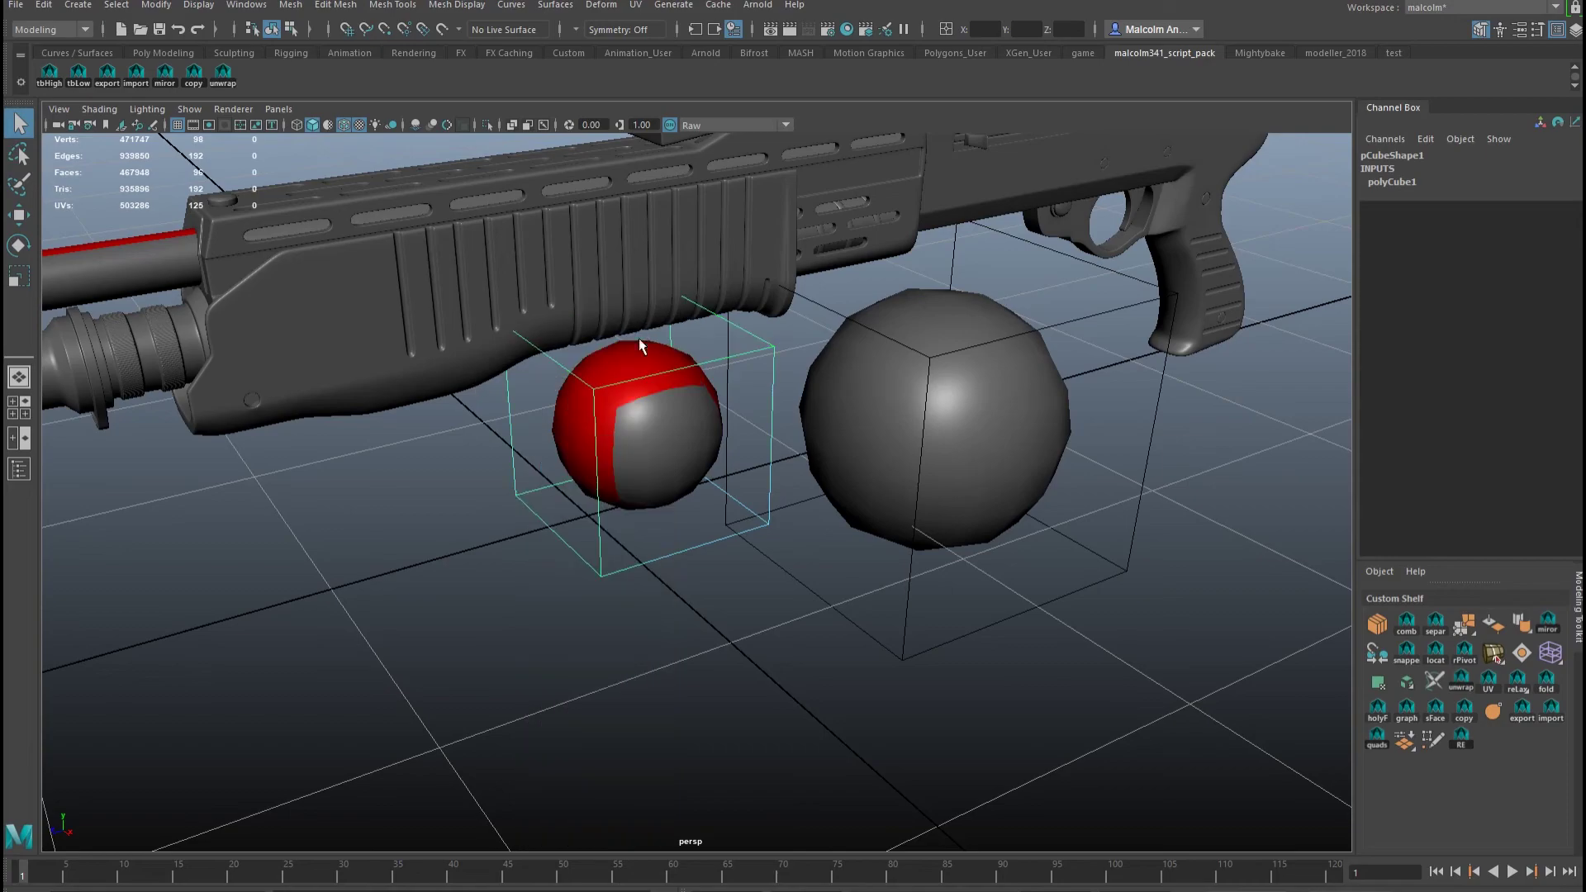
{"action": "left_click", "coordinate": [428, 525]}
{"action": "right_click_drag", "start_coordinate": [642, 398], "coordinate": [564, 397], "text": "alt"}
{"action": "left_click_drag", "start_coordinate": [563, 395], "coordinate": [555, 400], "text": "alt"}
{"action": "left_click", "coordinate": [756, 388]}
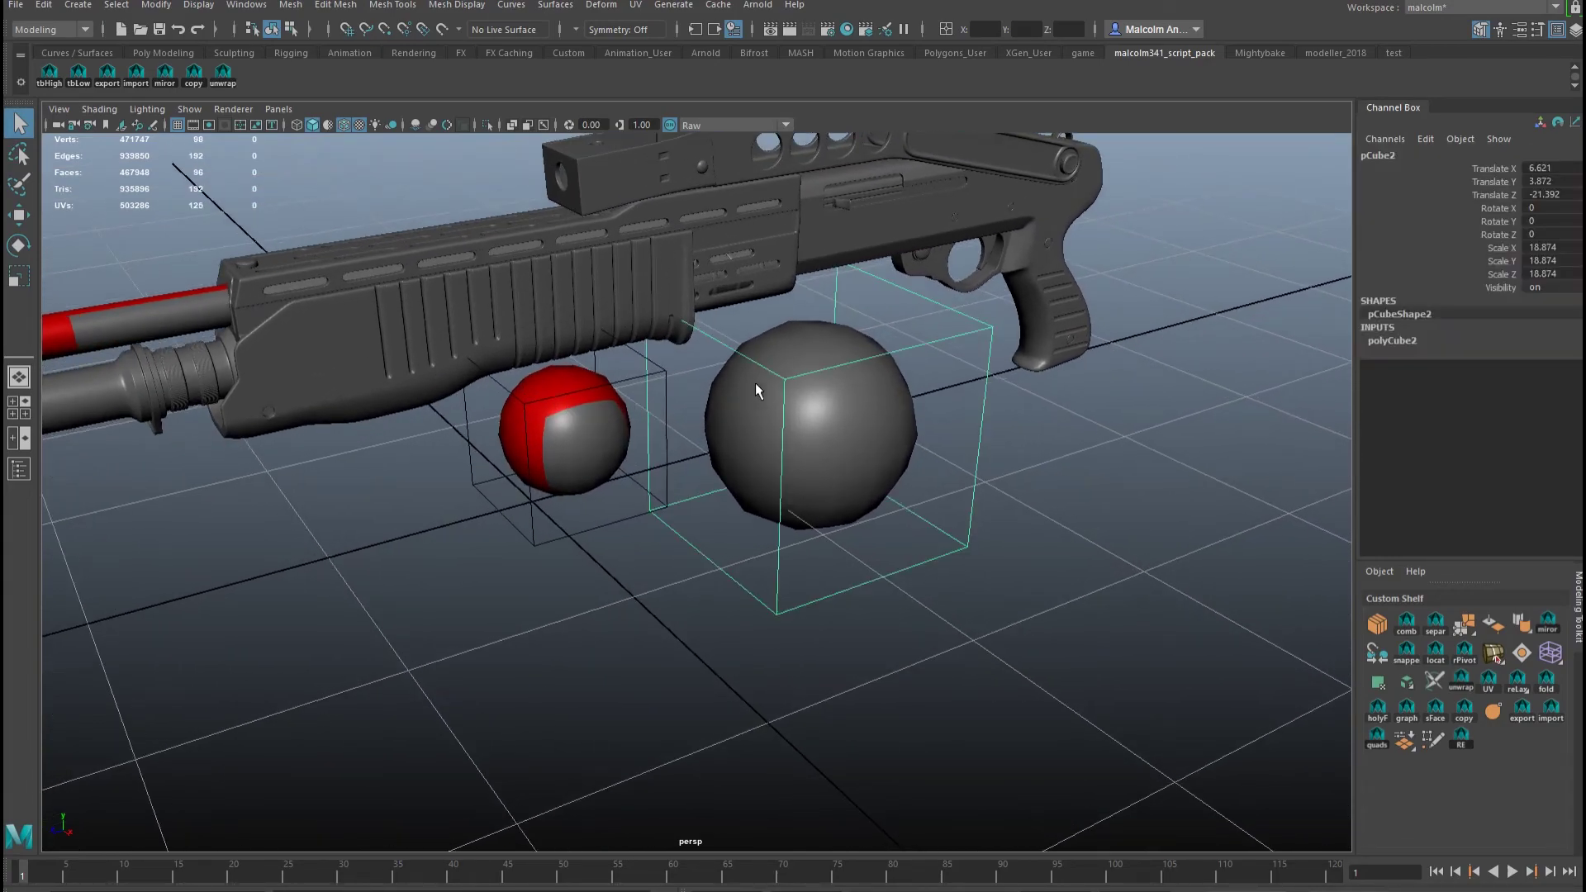
{"action": "left_click", "coordinate": [194, 76]}
{"action": "left_click", "coordinate": [487, 401]}
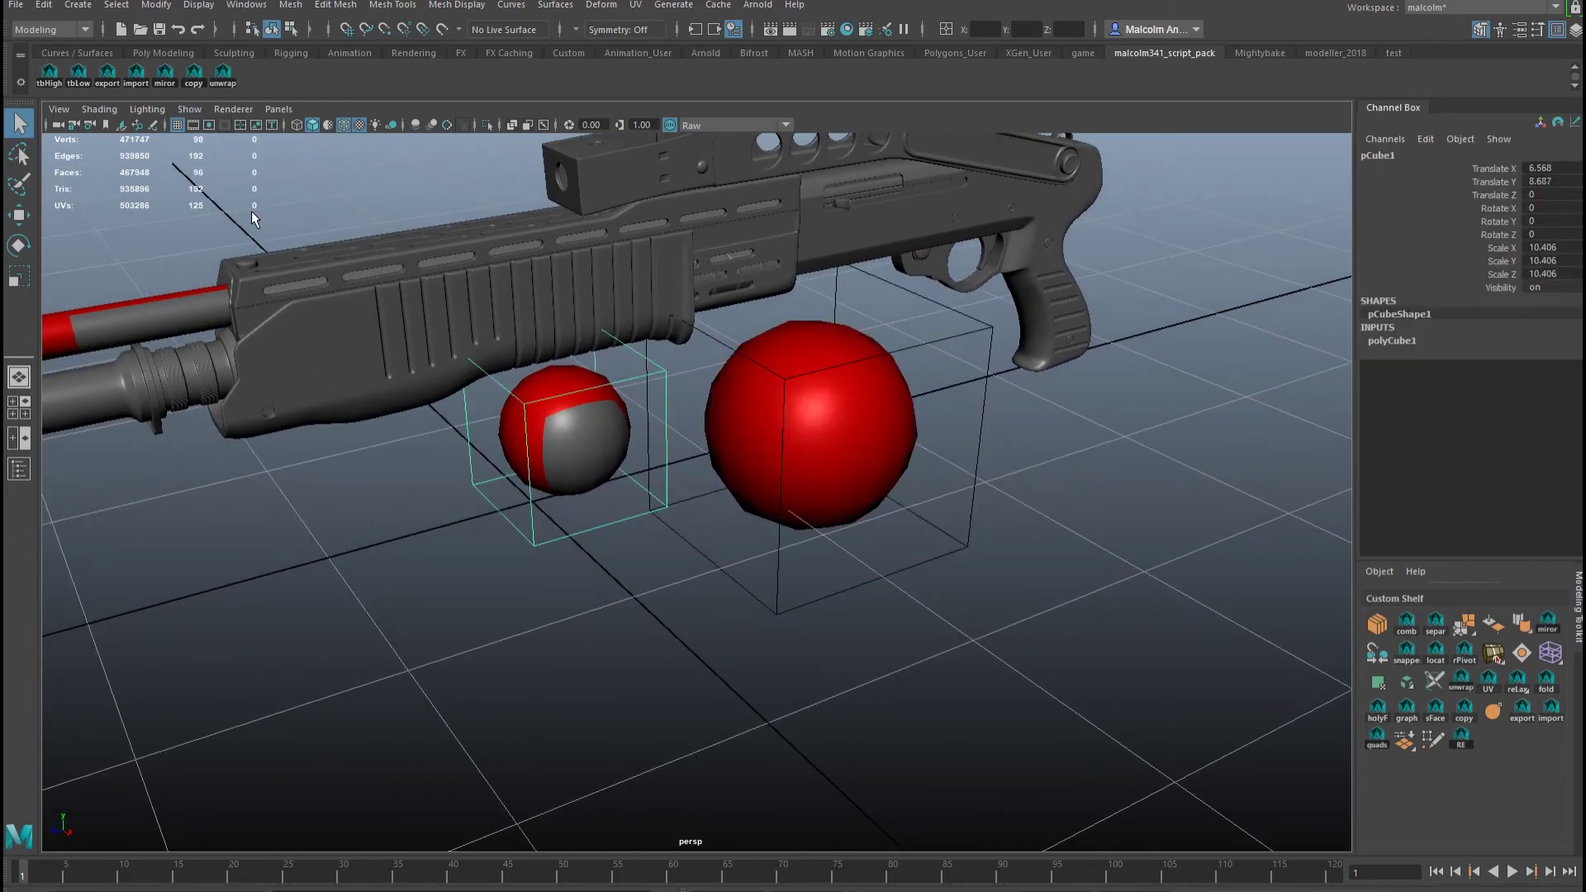
{"action": "left_click", "coordinate": [194, 76]}
- Apply the copied red material to a block of faces across the front of the shotgun's handguard and return to object mode
{"action": "left_click", "coordinate": [335, 310]}
{"action": "right_click_drag", "start_coordinate": [336, 304], "coordinate": [335, 350]}
{"action": "left_click_drag", "start_coordinate": [310, 219], "coordinate": [381, 382]}
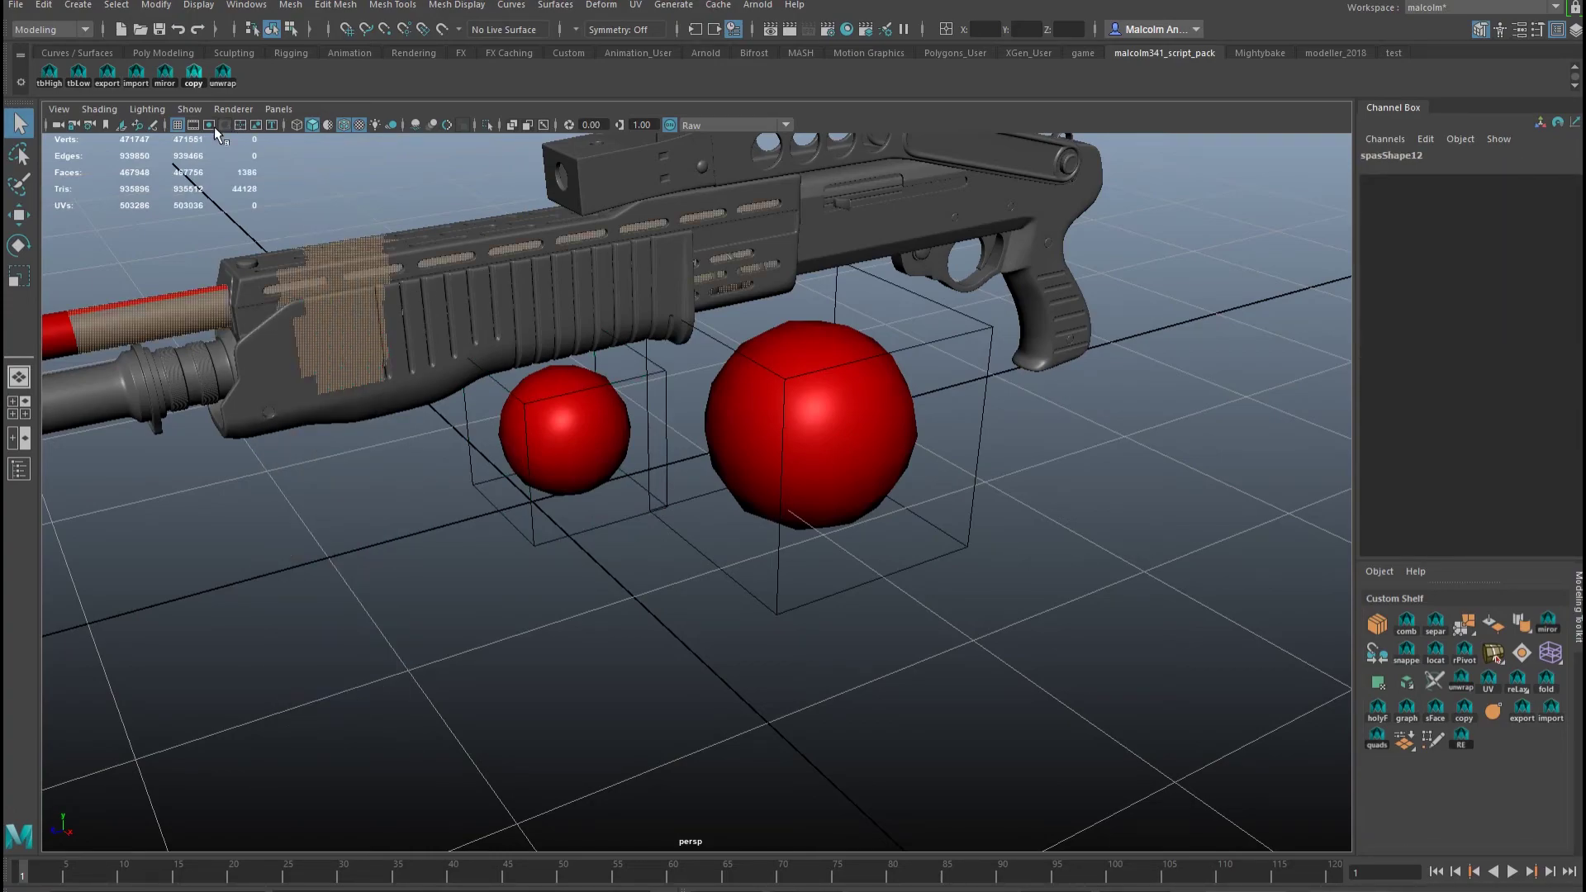
{"action": "left_click", "coordinate": [194, 76]}
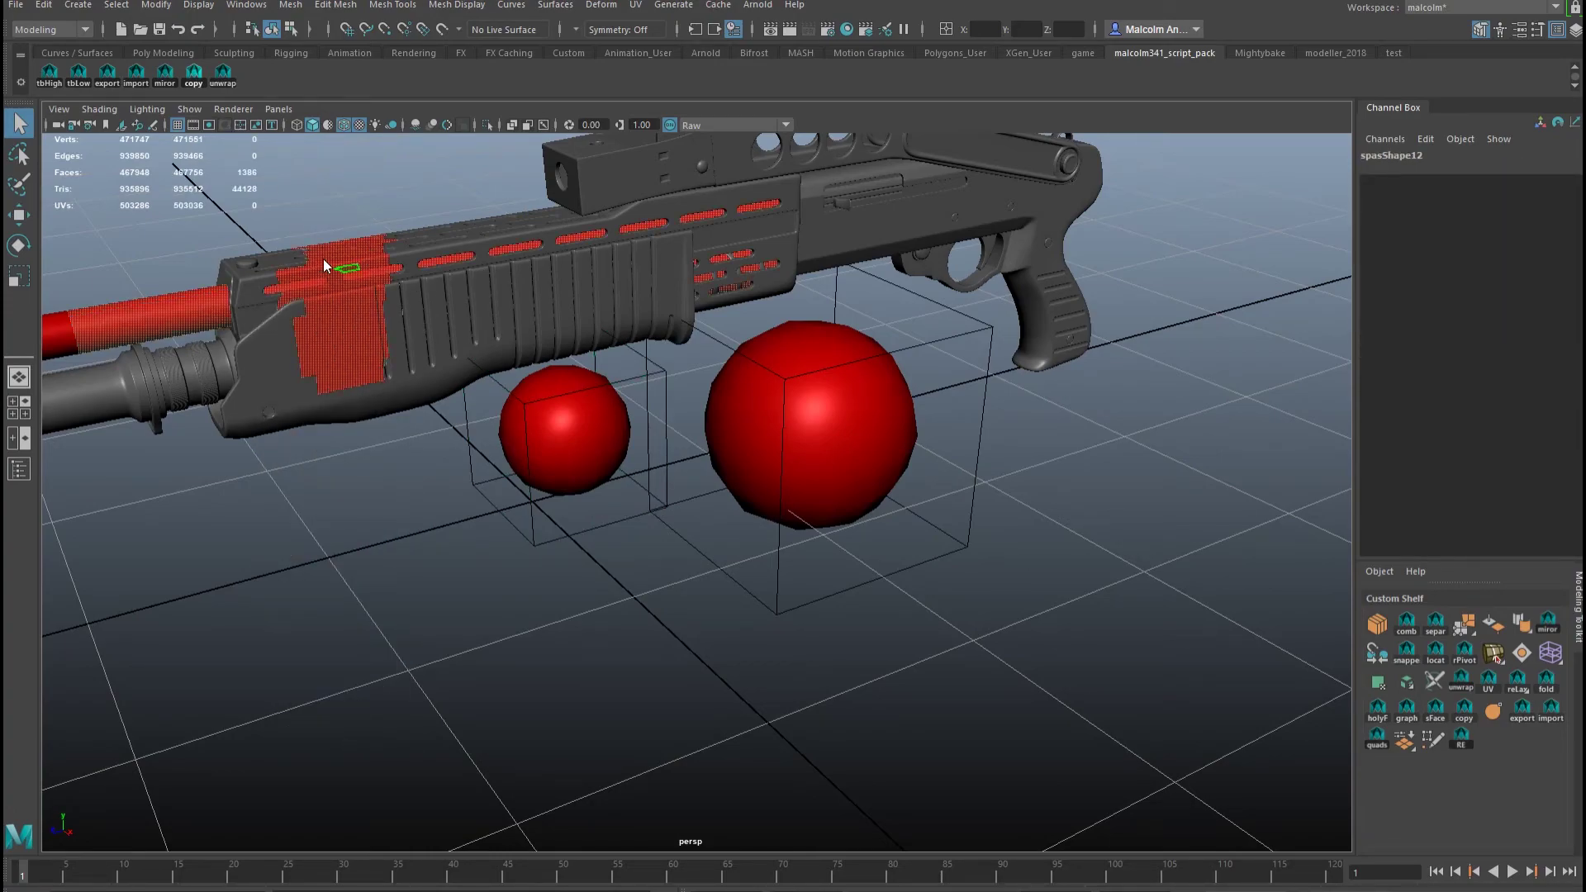
{"action": "right_click_drag", "start_coordinate": [351, 264], "coordinate": [390, 234]}
{"action": "left_click", "coordinate": [400, 499]}
- Create a third cube scaled to about 13.9 at about X 0, Y -4.9, Z 10.1 and copy the red material onto it
{"action": "left_click_drag", "start_coordinate": [400, 499], "coordinate": [464, 453], "text": "alt"}
{"action": "right_click_drag", "start_coordinate": [473, 414], "coordinate": [450, 446], "text": "shift"}
{"action": "key", "text": "r"}
{"action": "key", "text": "w"}
{"action": "middle_click_drag", "start_coordinate": [448, 446], "coordinate": [368, 425]}
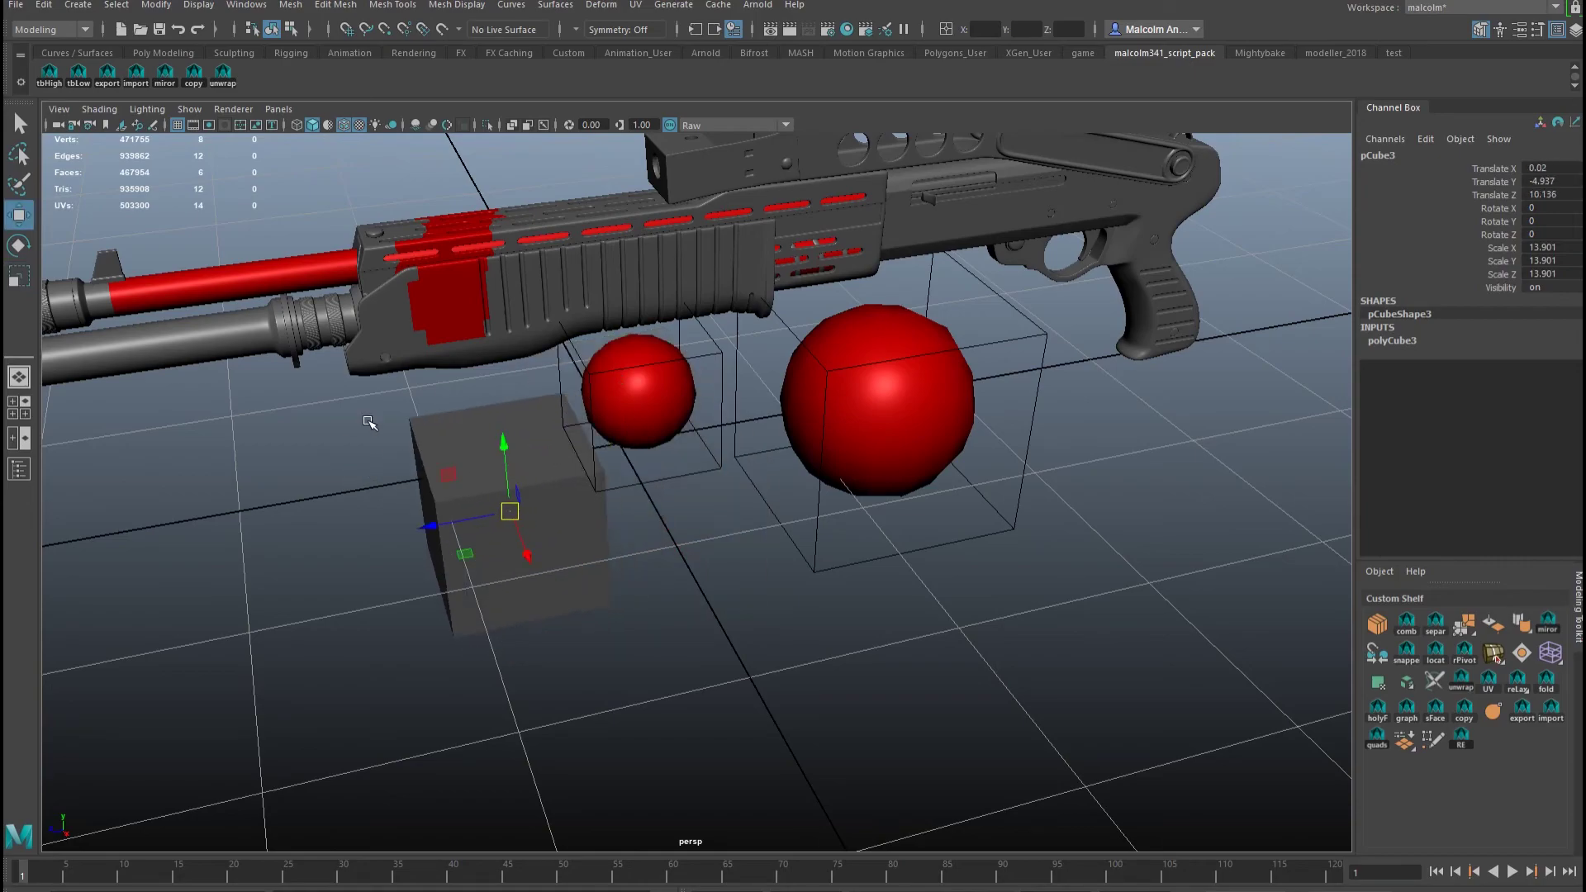
{"action": "left_click", "coordinate": [193, 74]}
{"action": "mouse_move", "coordinate": [555, 293]}
{"action": "left_mouse_down", "text": "alt"}
{"action": "mouse_move", "coordinate": [602, 258]}
{"action": "mouse_move", "coordinate": [608, 284]}
{"action": "mouse_move", "coordinate": [578, 287]}
{"action": "left_mouse_up", "text": "alt"}
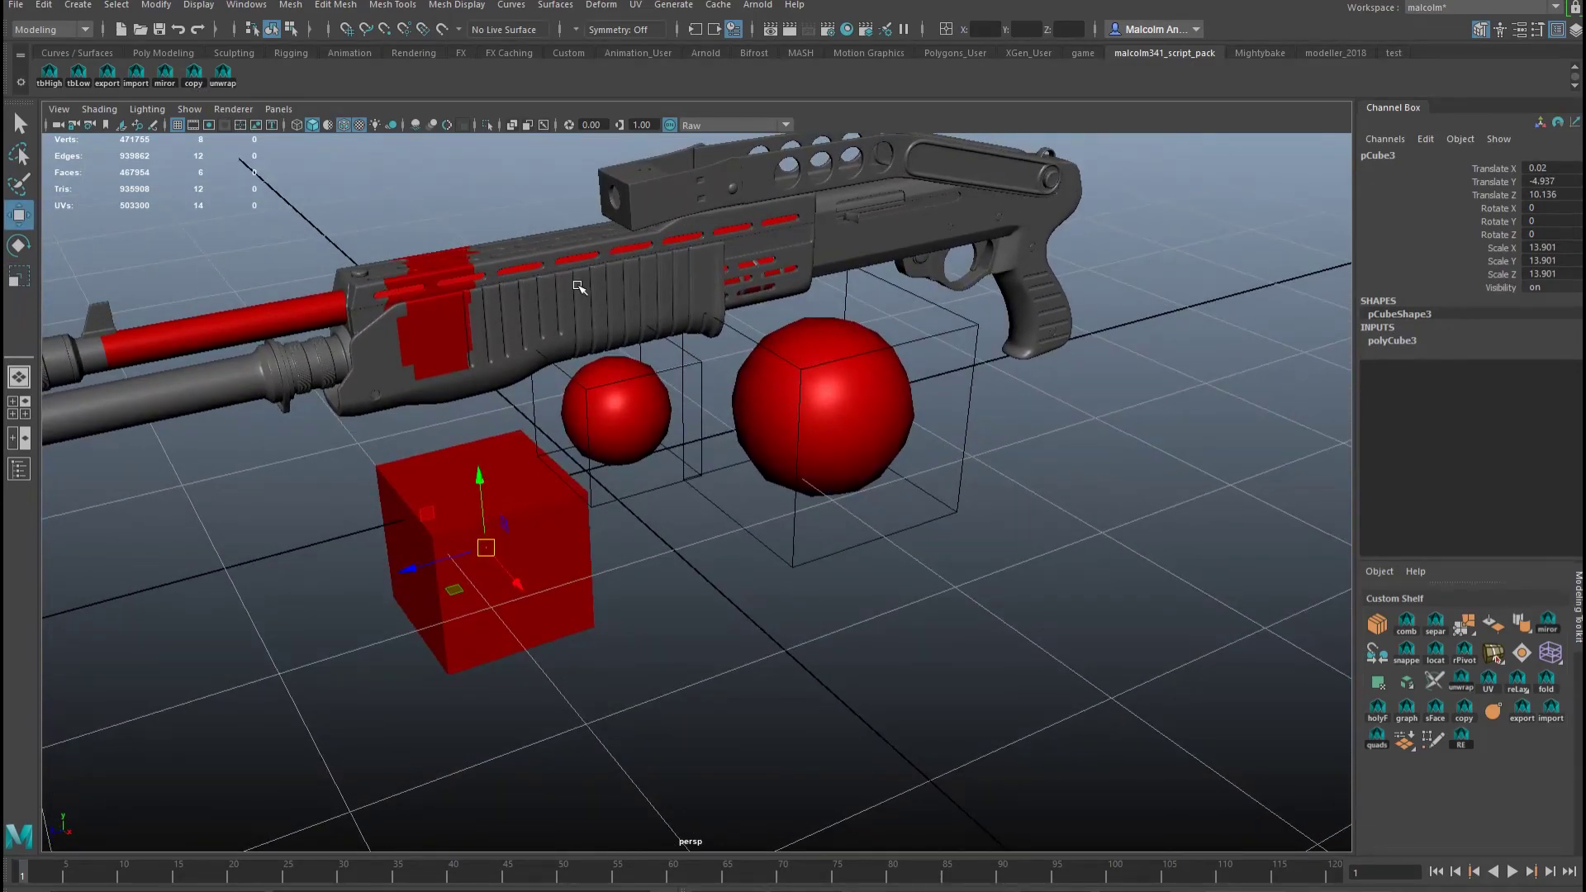